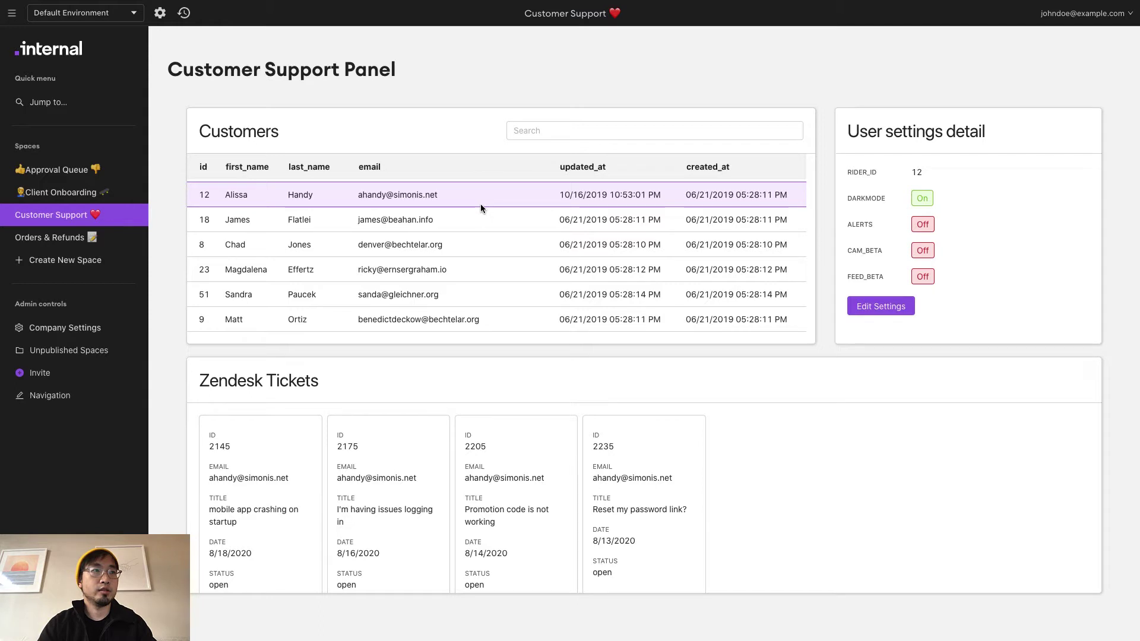
# View the user settings and Zendesk tickets of the customers with IDs 18 and 8
pyautogui.click(480, 207)
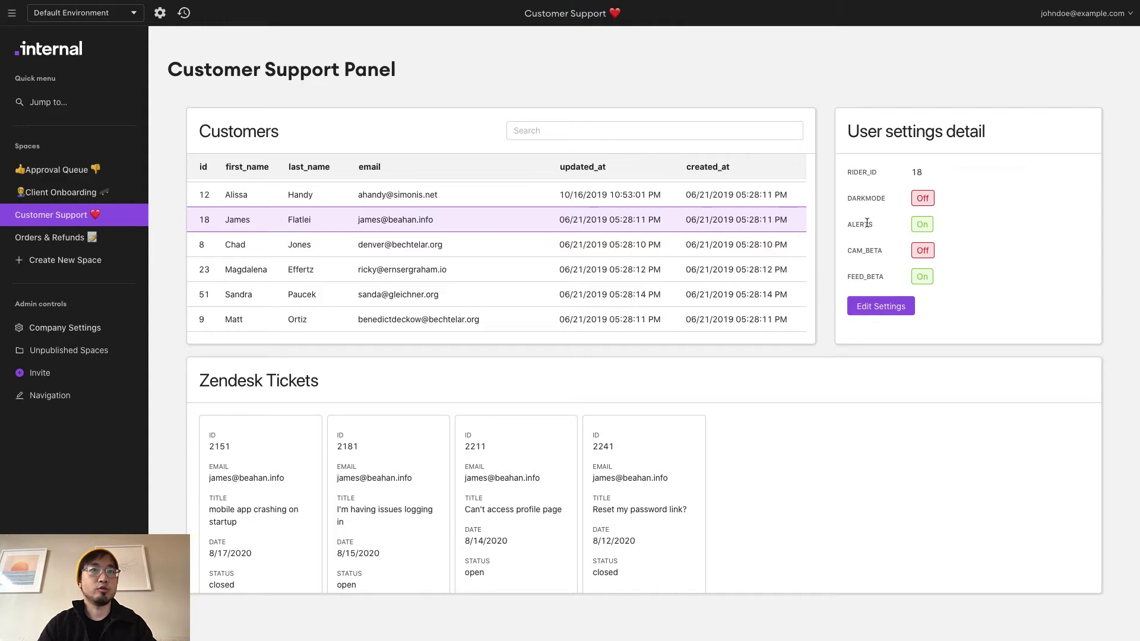
pyautogui.click(462, 244)
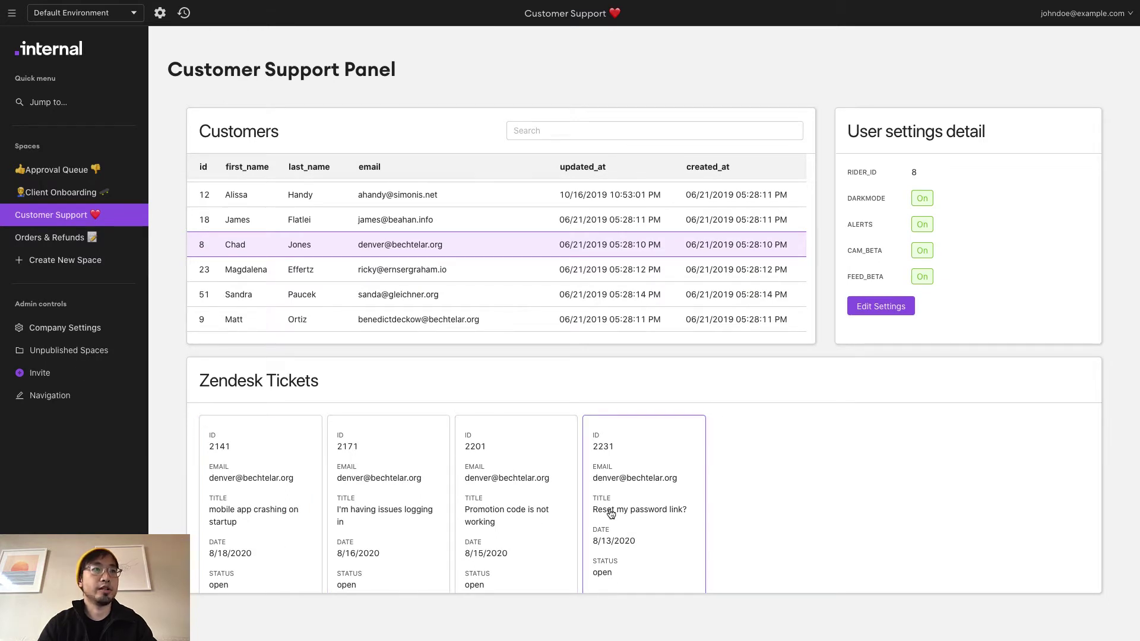
# Filter the Customers table on the First name field, entering the customer's first name as the search term
pyautogui.click(629, 131)
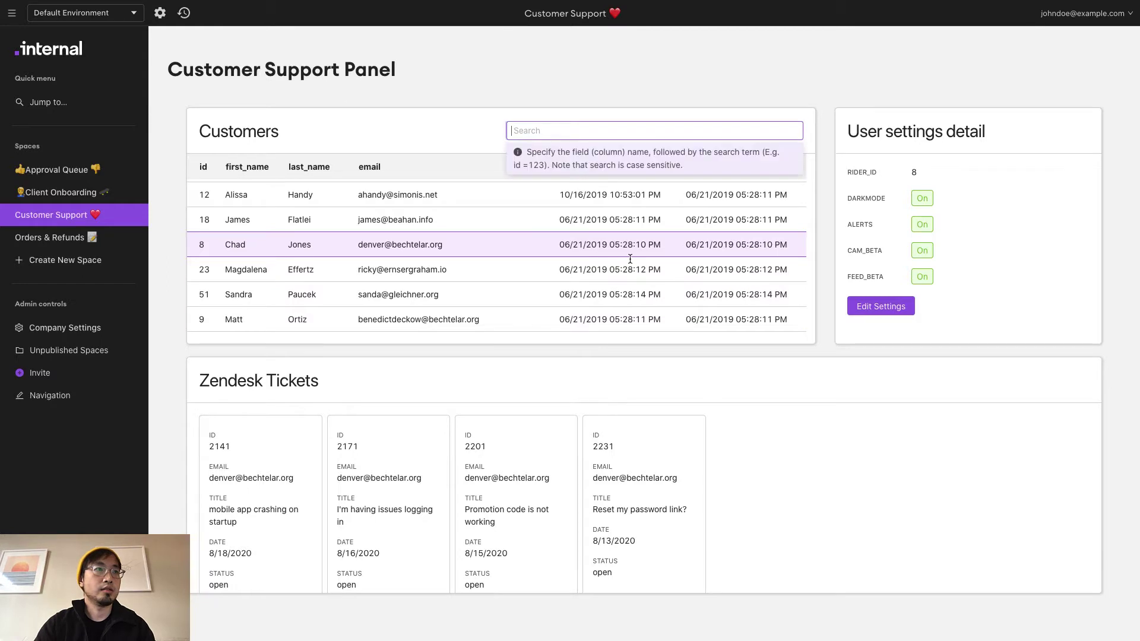
pyautogui.write('fir')
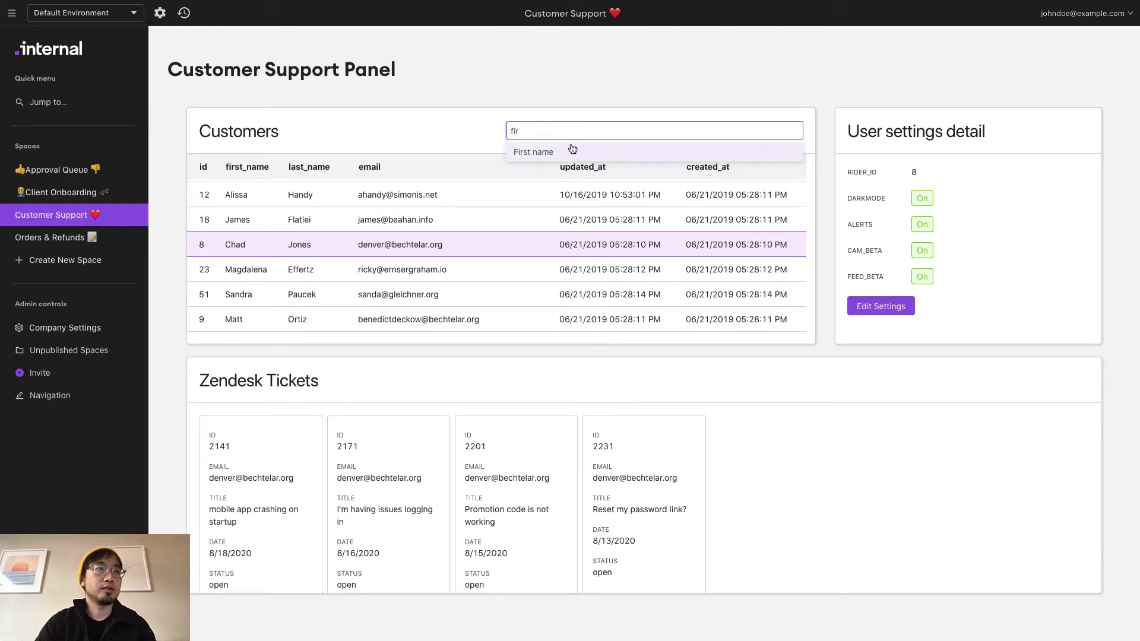
pyautogui.click(572, 150)
pyautogui.write('Ji')
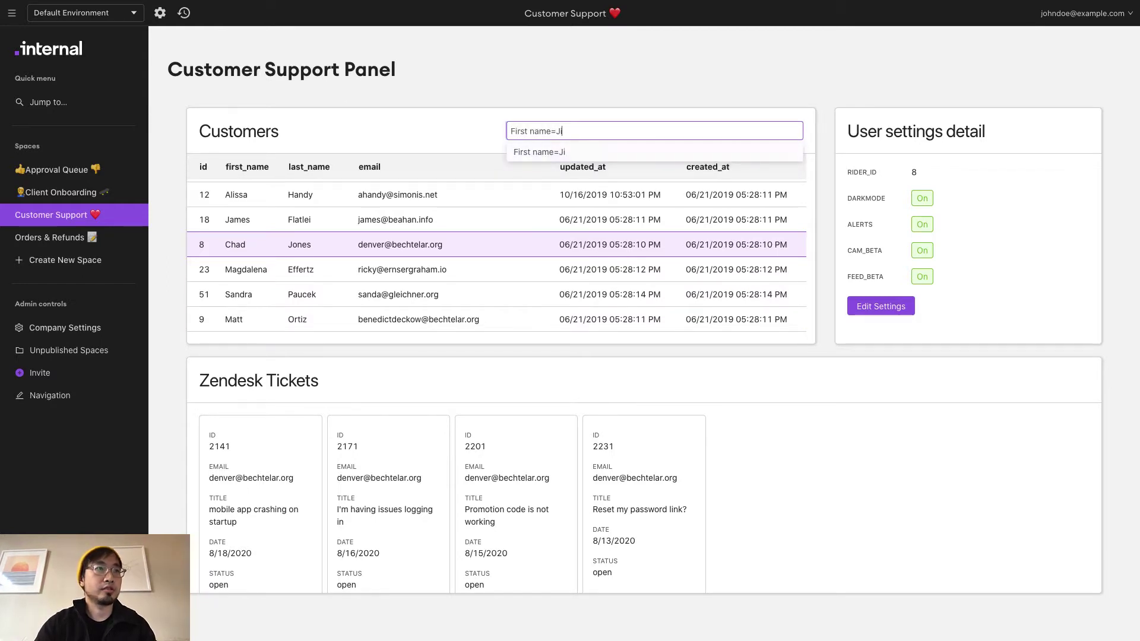
pyautogui.write('m')
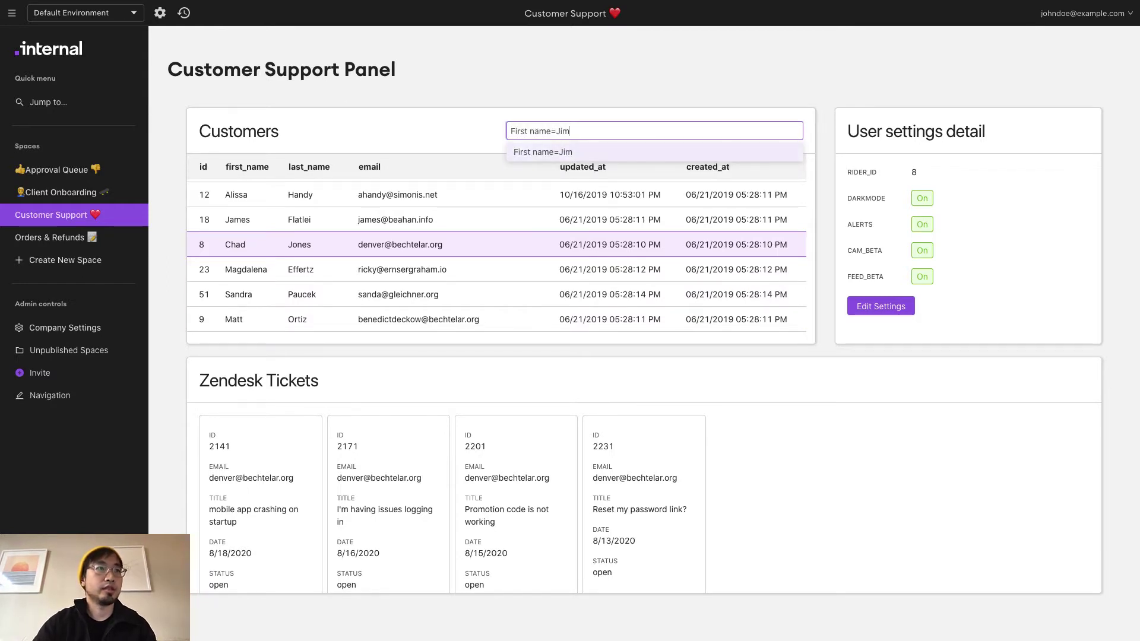
pyautogui.click(582, 153)
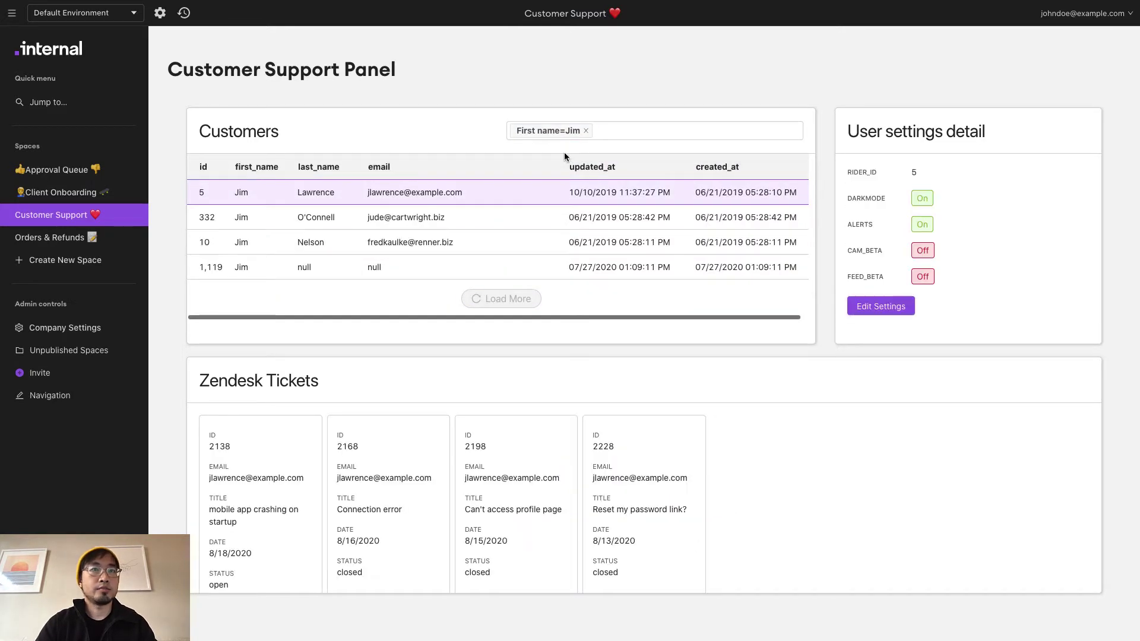
# Open the settings update form for the customer with ID 5 and close it without submitting
pyautogui.click(903, 311)
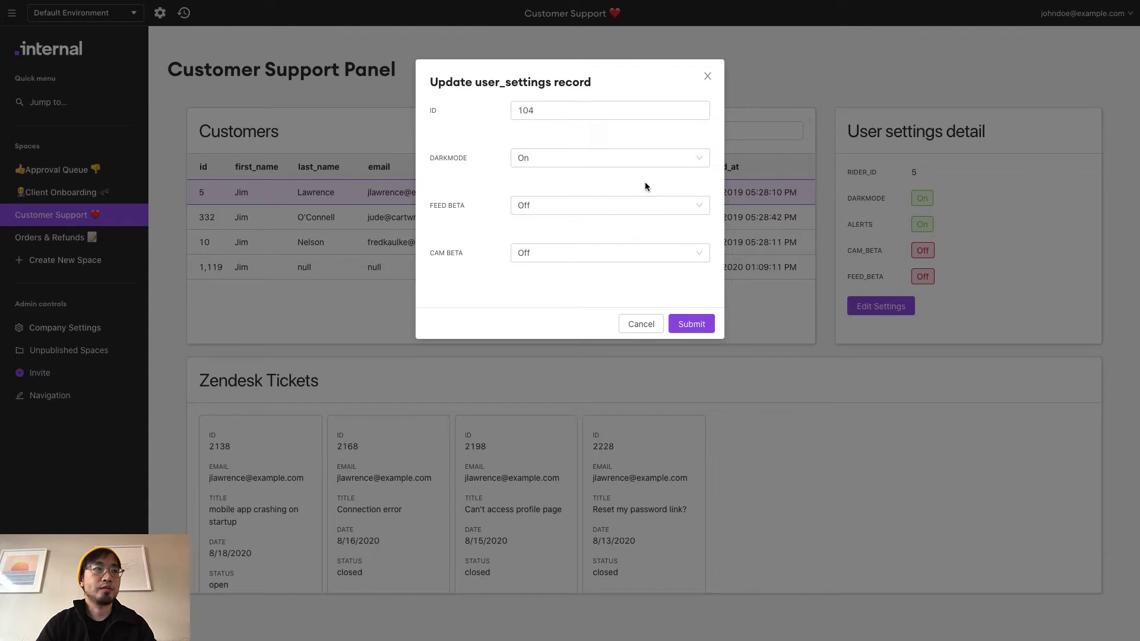
pyautogui.click(707, 78)
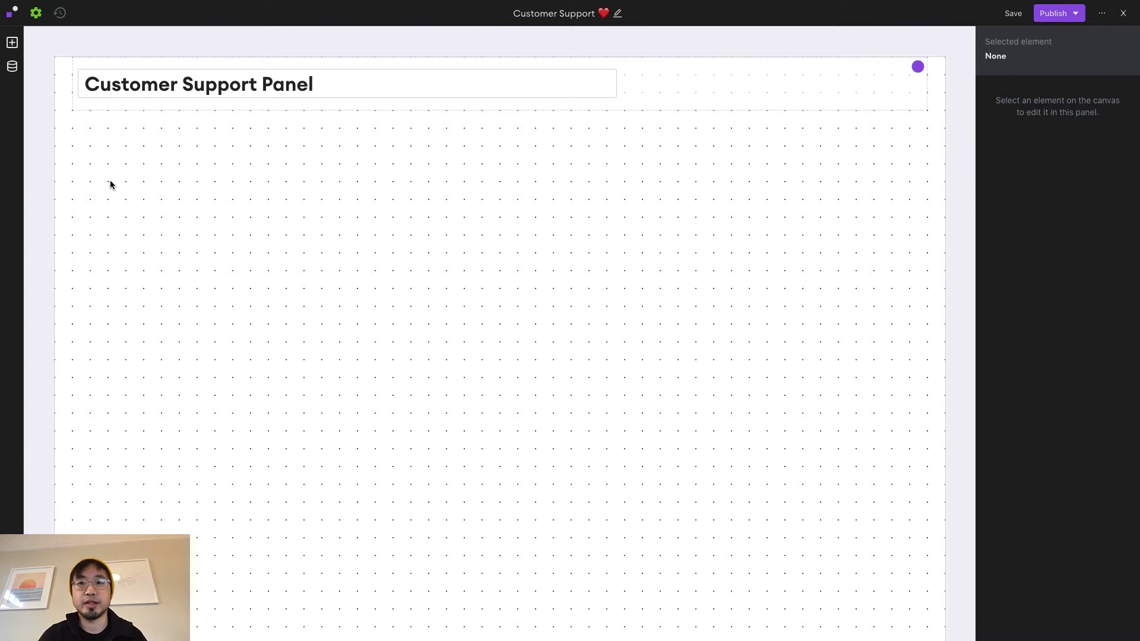
# Create a new function on the Demo HTTP data source and name it "list riders"
pyautogui.click(12, 66)
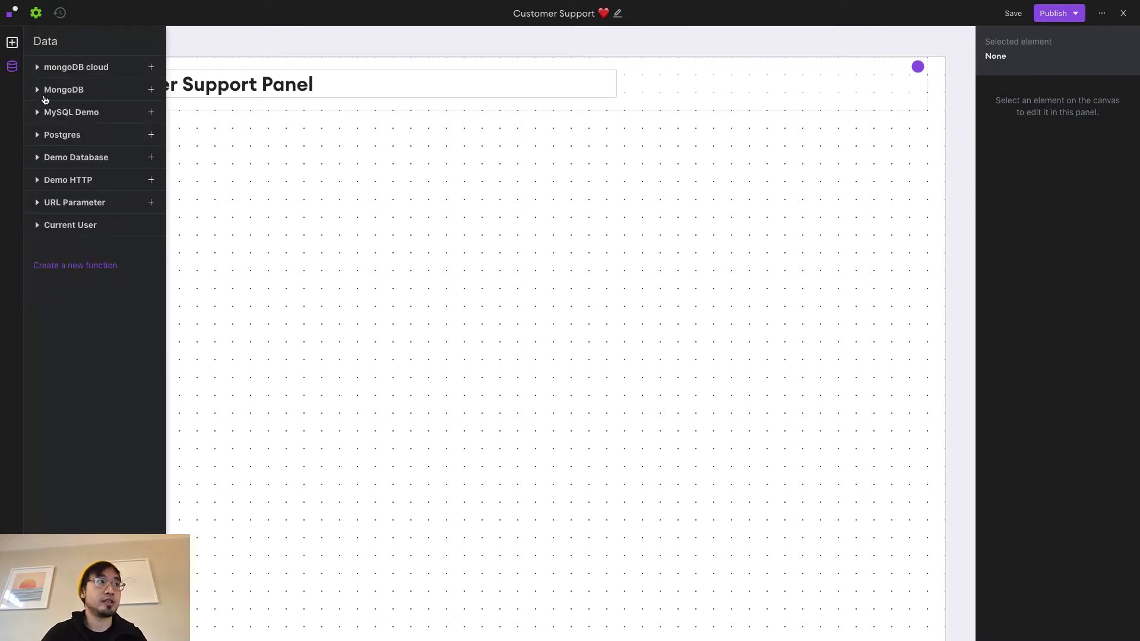
pyautogui.click(71, 184)
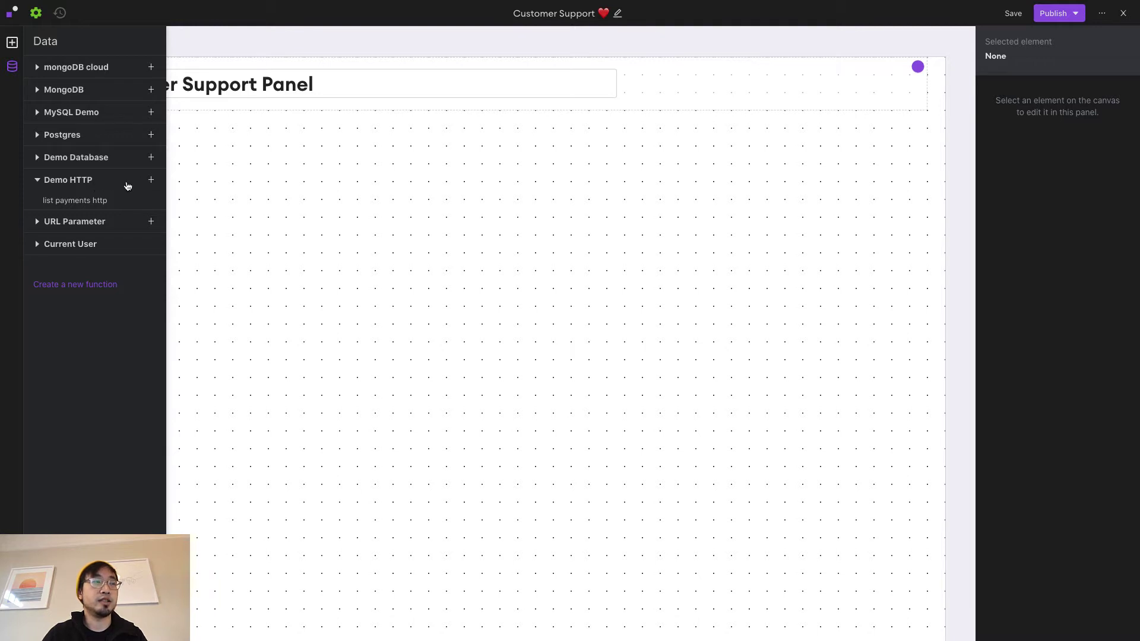
pyautogui.click(151, 181)
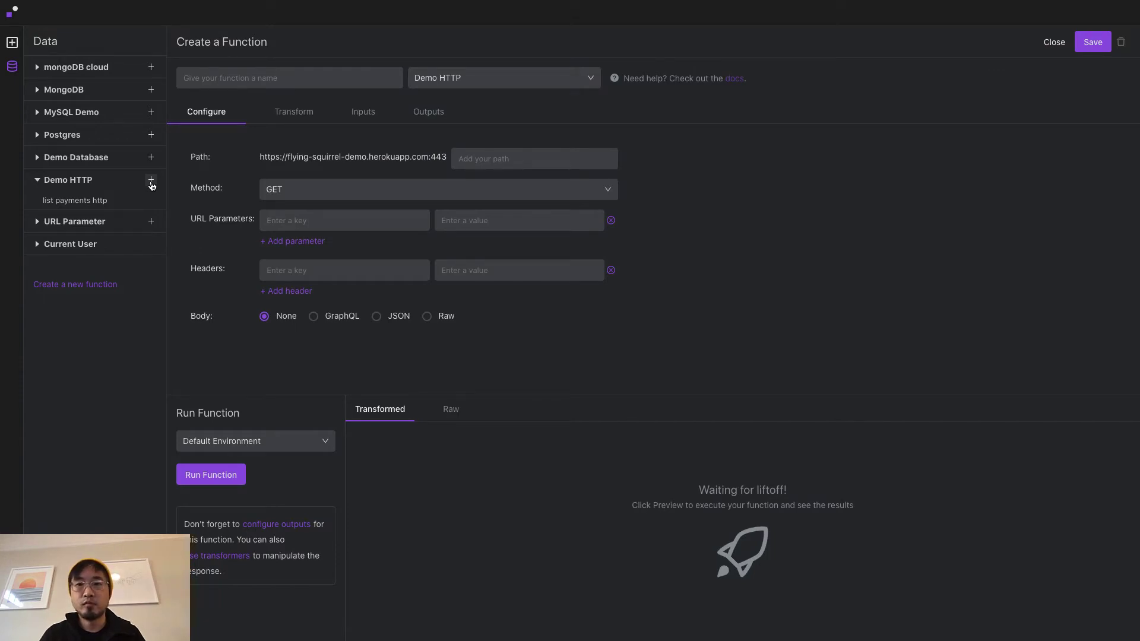
pyautogui.click(270, 79)
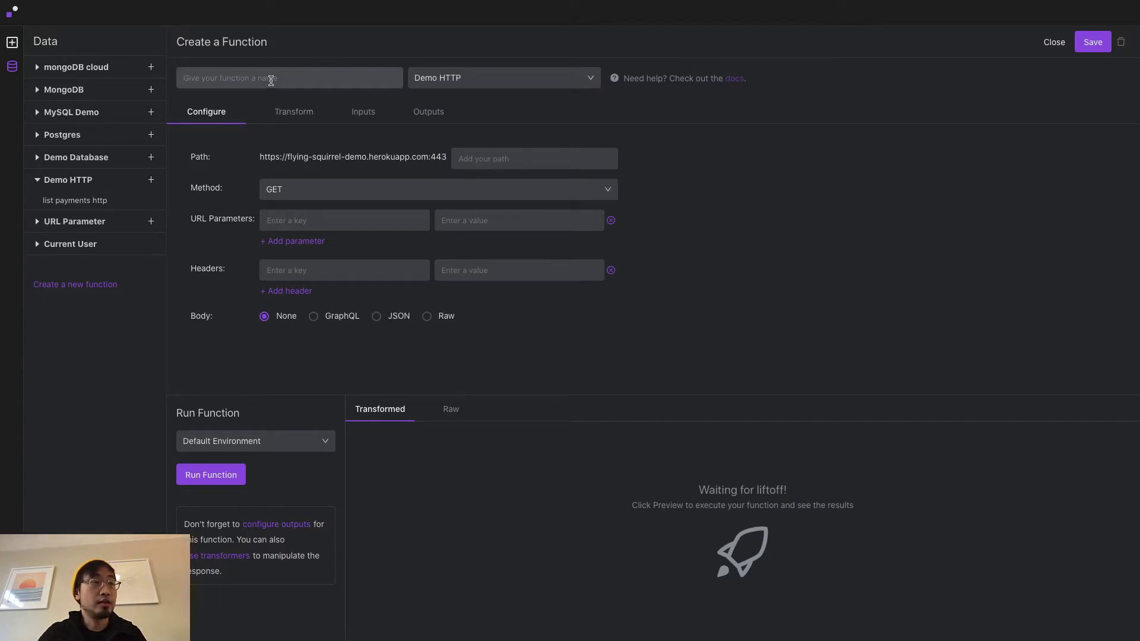
pyautogui.write('list ride')
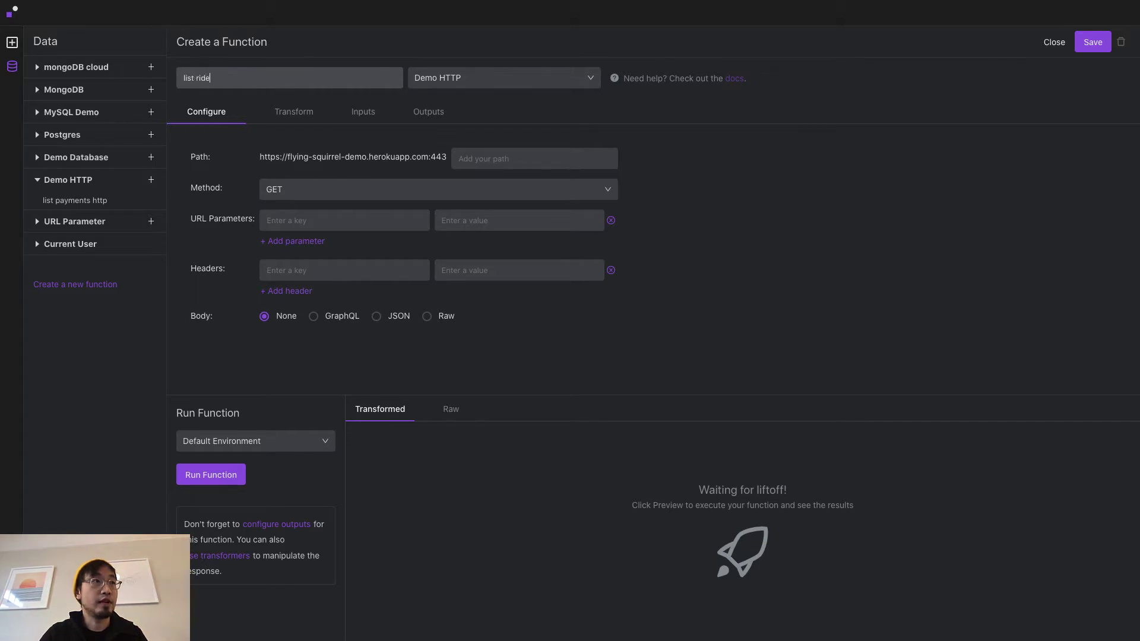
pyautogui.write('rs')
# Set the function's request path to /riders.json
pyautogui.click(472, 157)
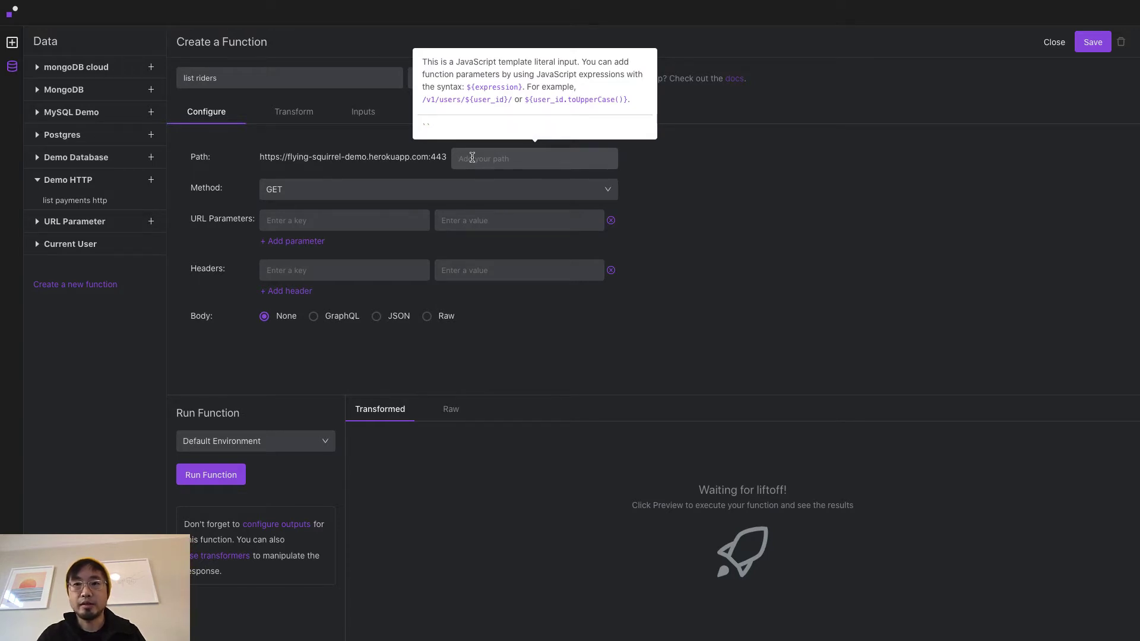
pyautogui.write('/riders.js')
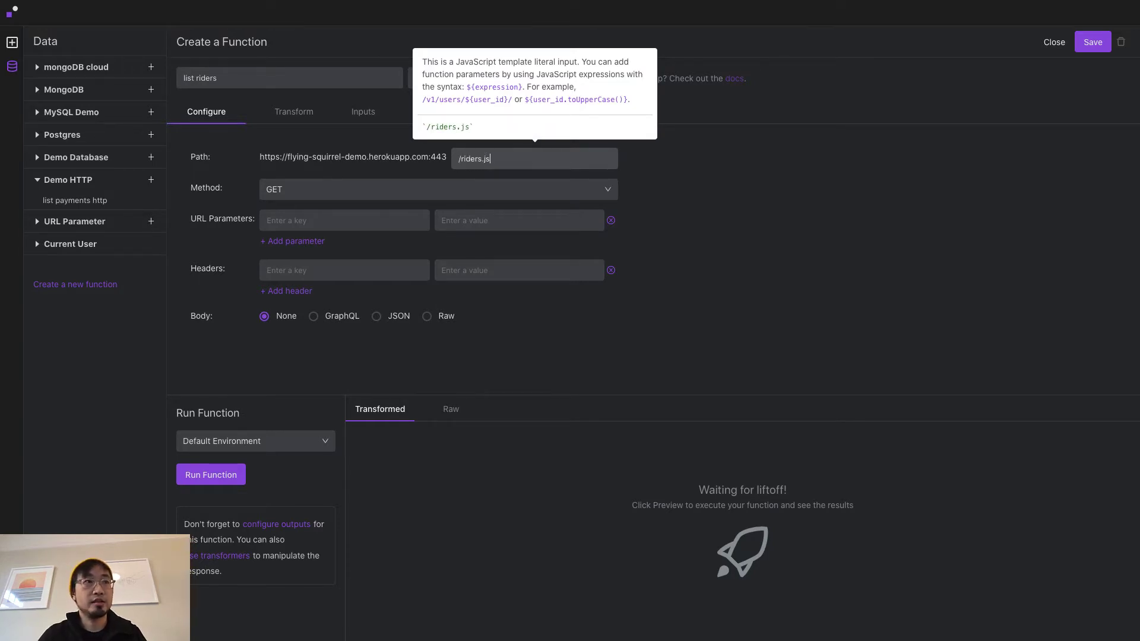
pyautogui.write('on')
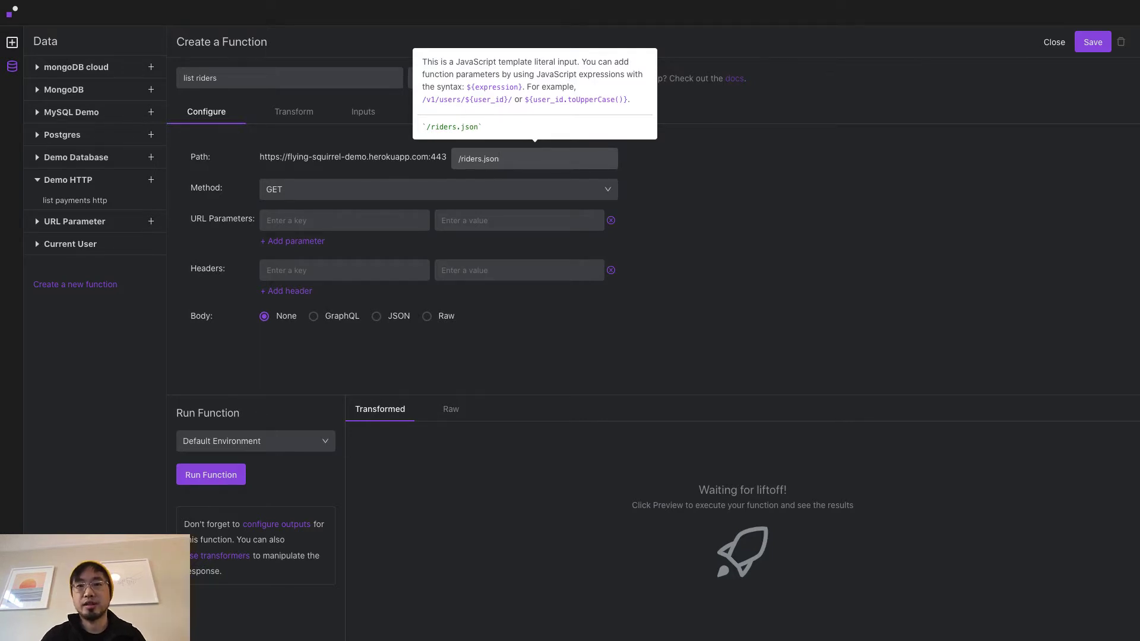
pyautogui.click(651, 196)
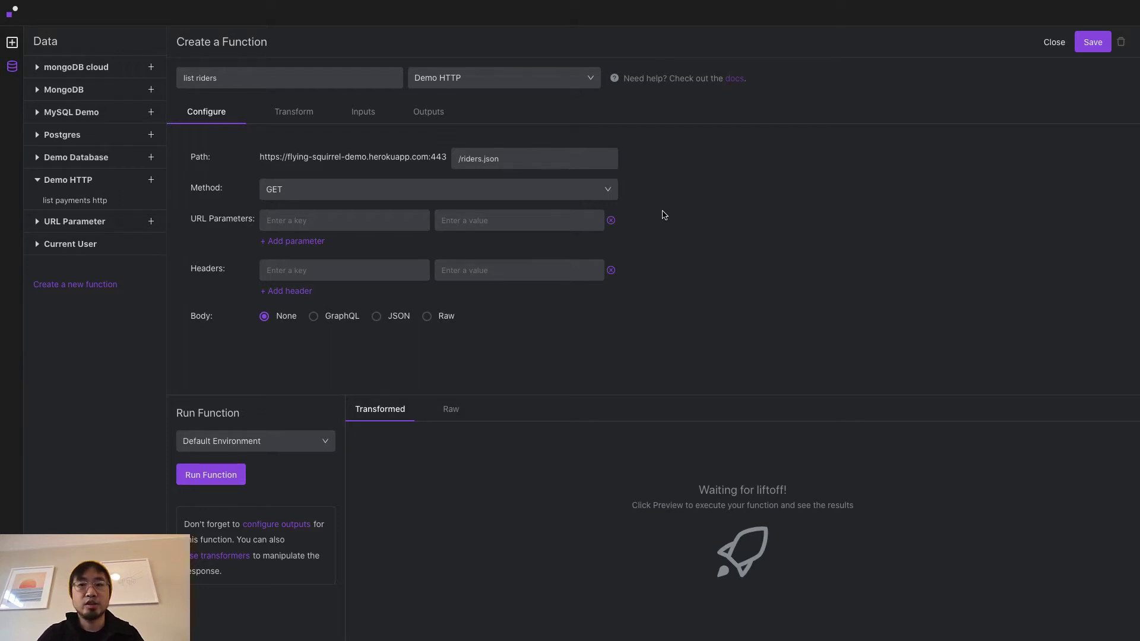
# Add two URL parameters with the keys page and per_page
pyautogui.click(389, 222)
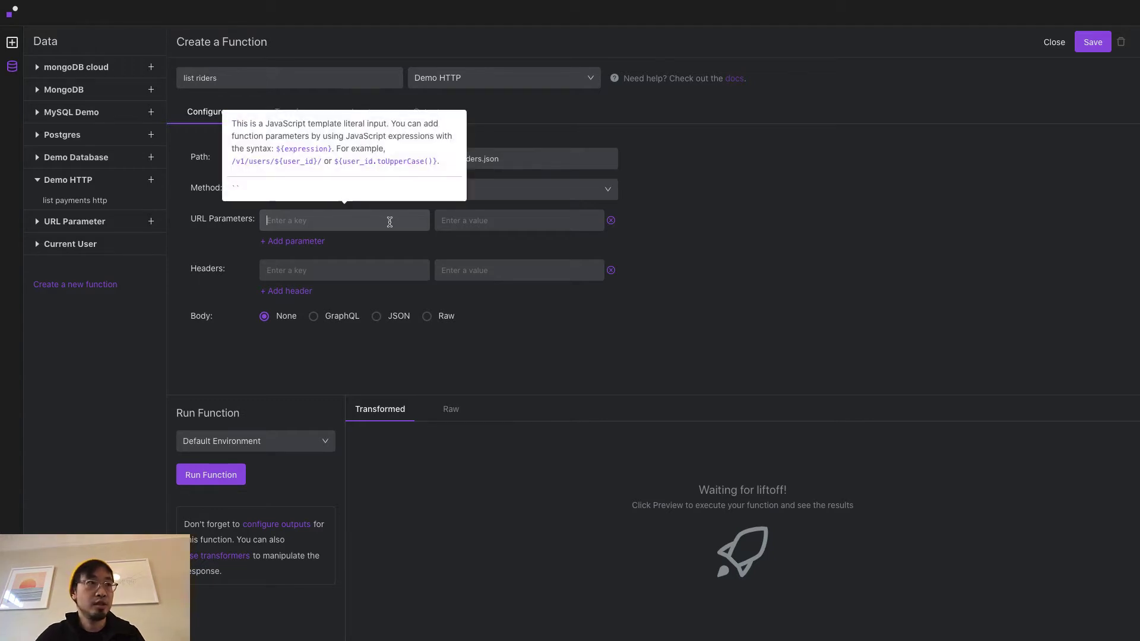
pyautogui.write('page')
pyautogui.click(309, 242)
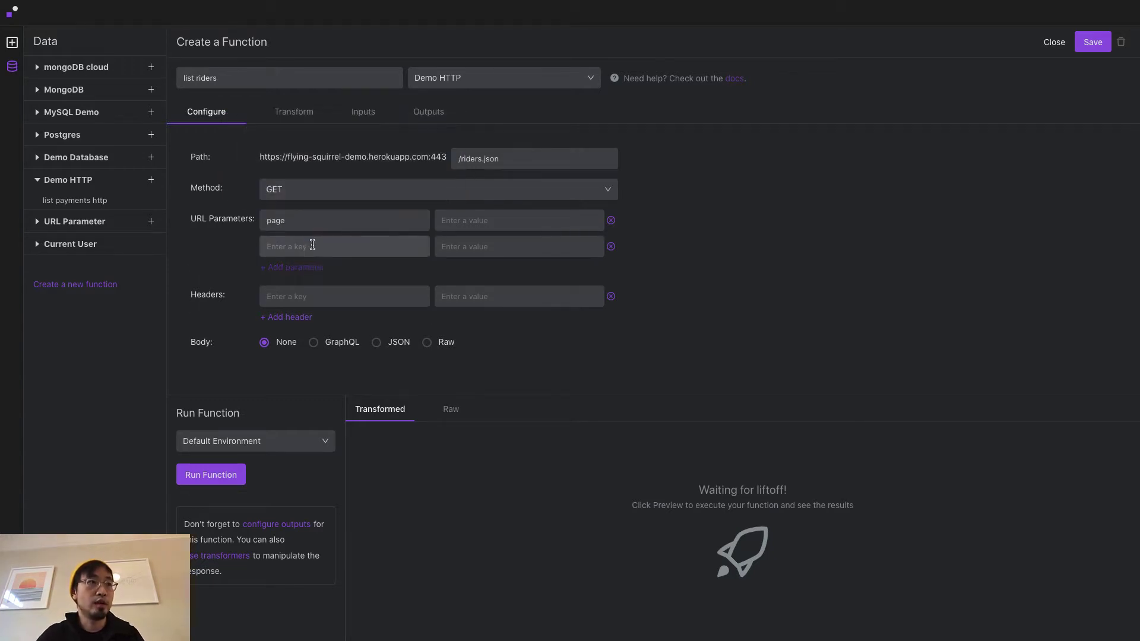
pyautogui.click(312, 245)
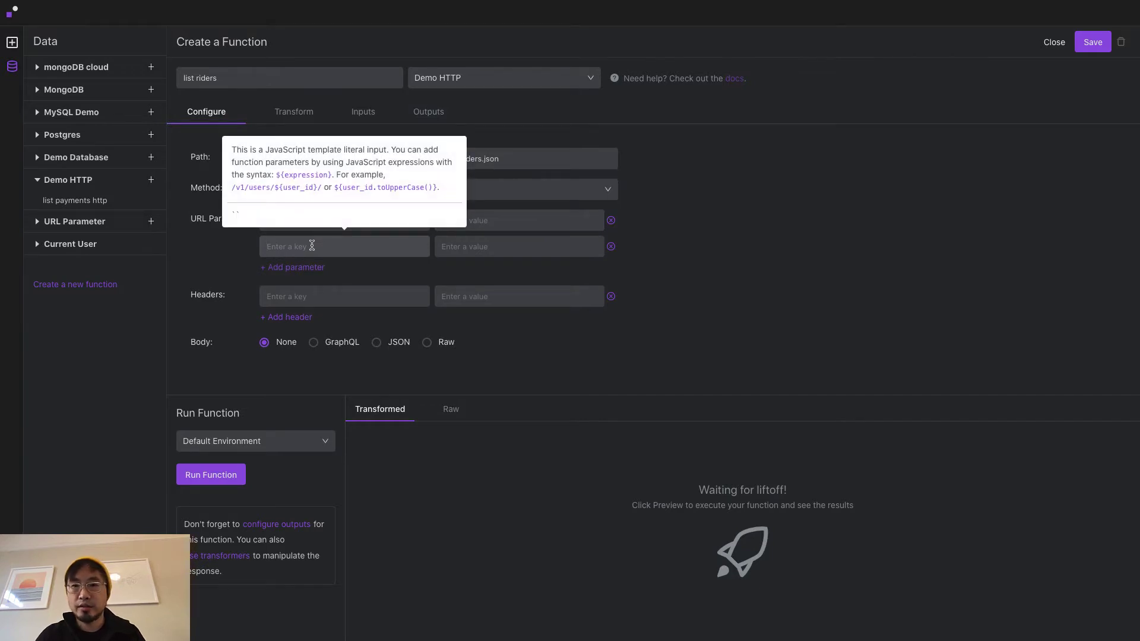
pyautogui.write('per_page')
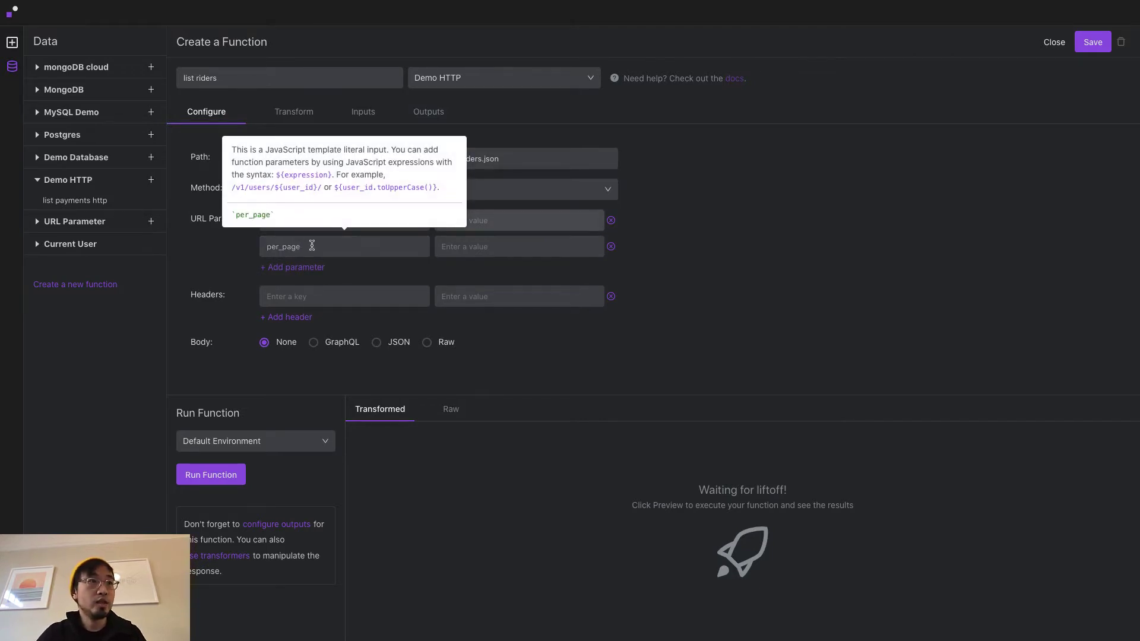
# Set the page parameter's value to ${pageNumber} and the per_page parameter's value to ${pageSize}
pyautogui.click(487, 225)
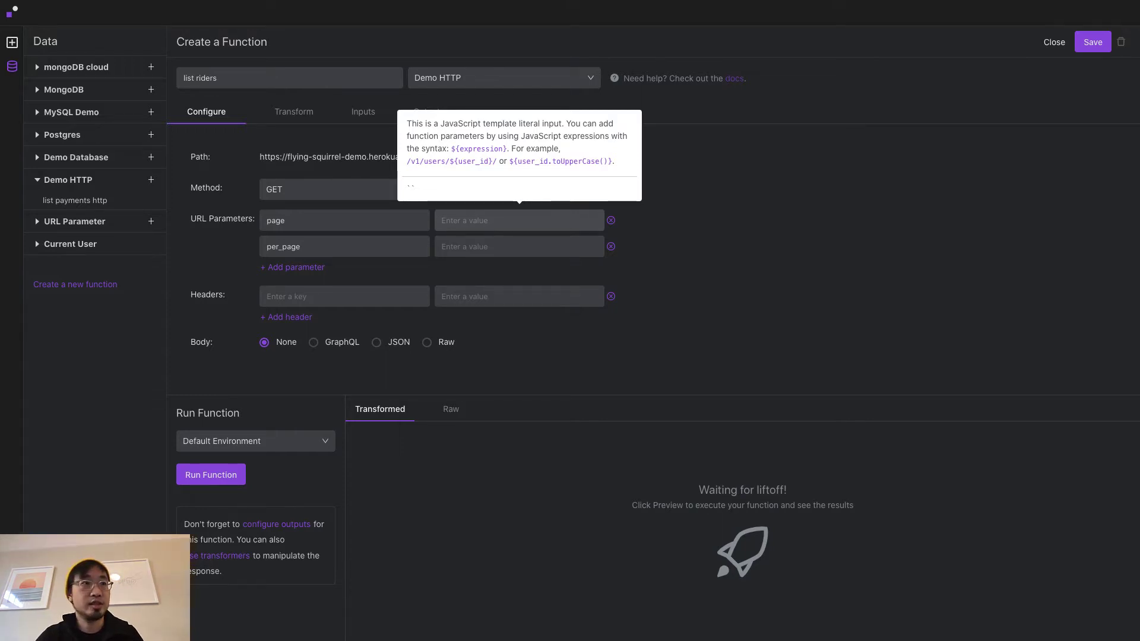
pyautogui.write('${p')
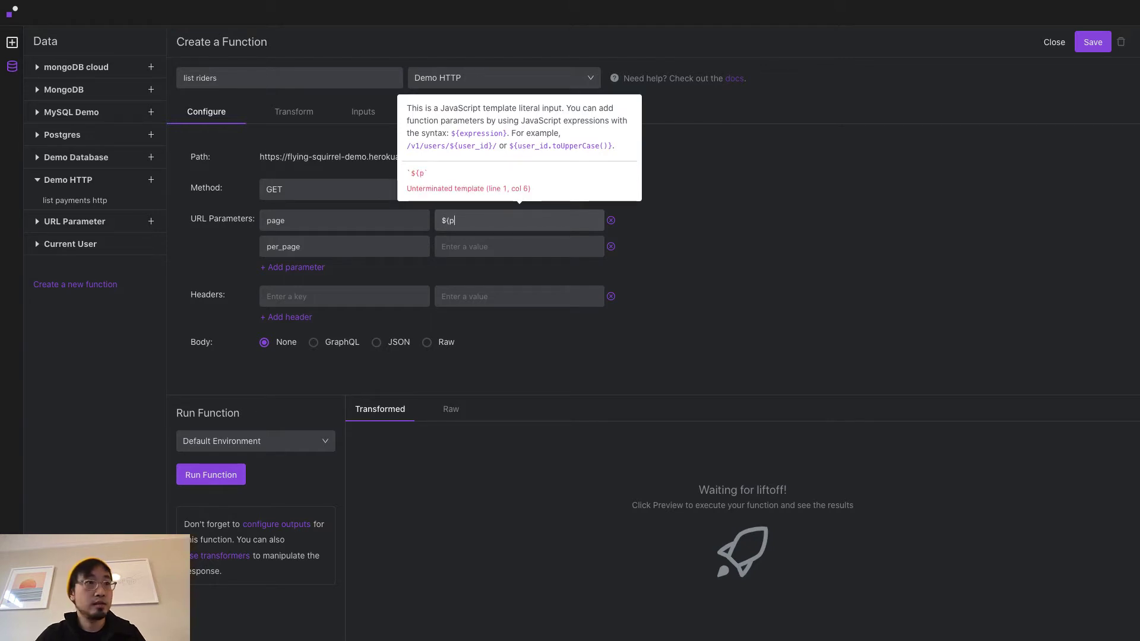
pyautogui.write('ageNumber')
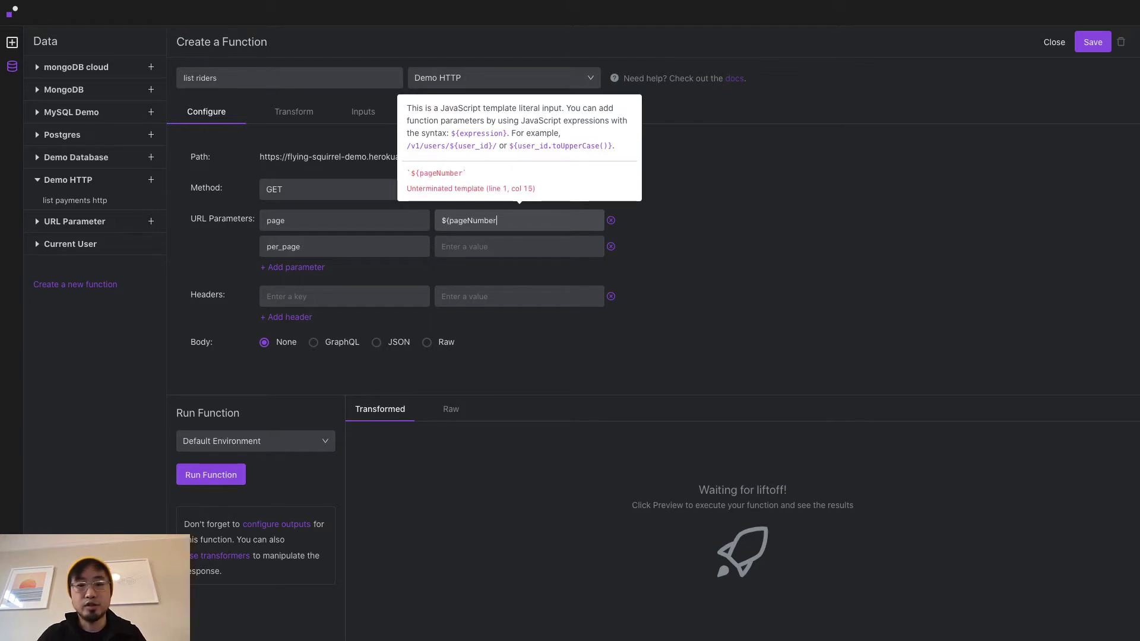
pyautogui.write('}')
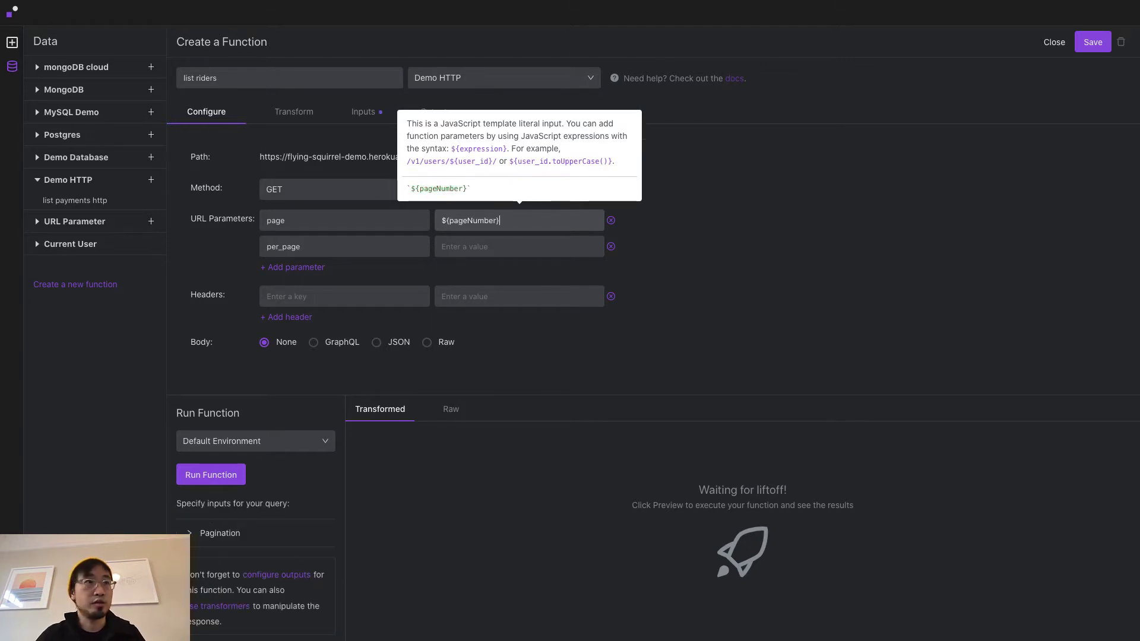
pyautogui.click(494, 243)
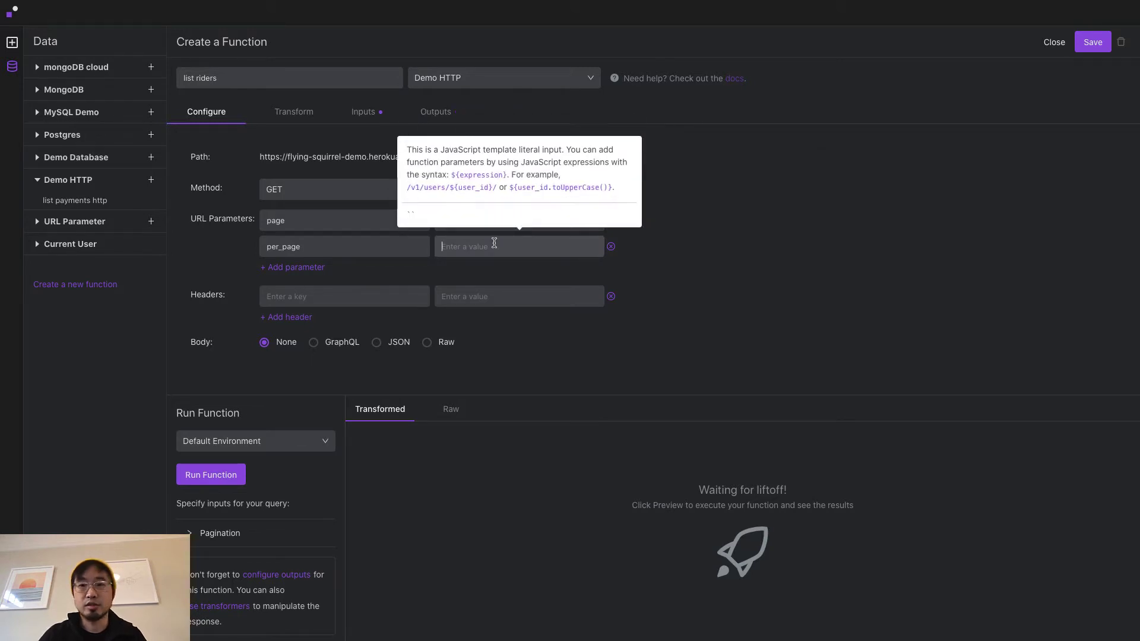
pyautogui.write('${')
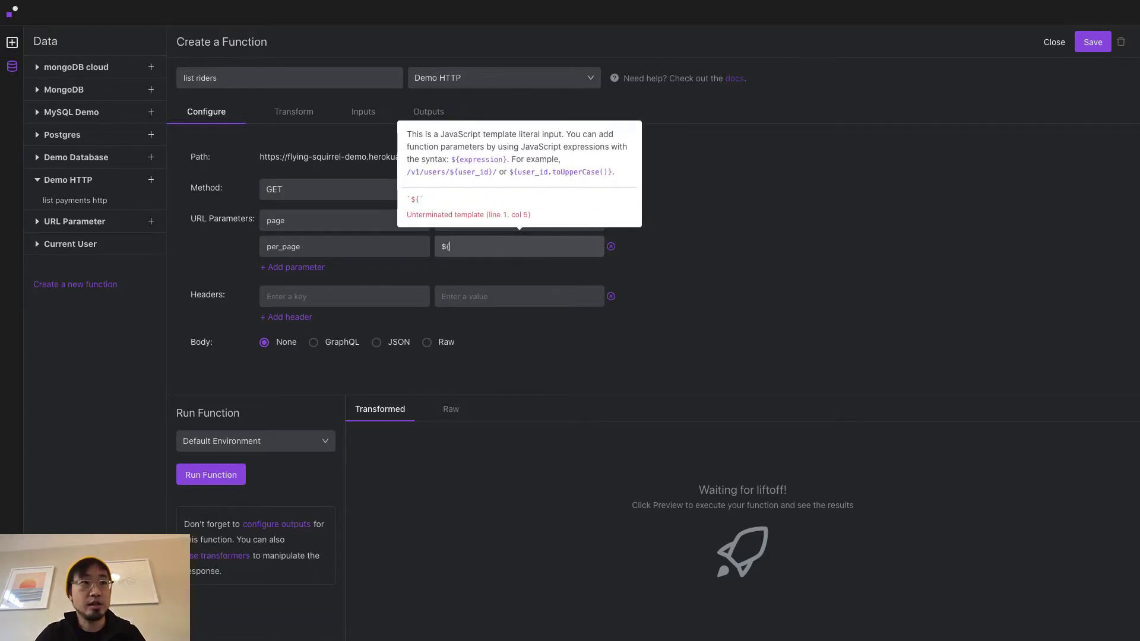
pyautogui.write('pageSize')
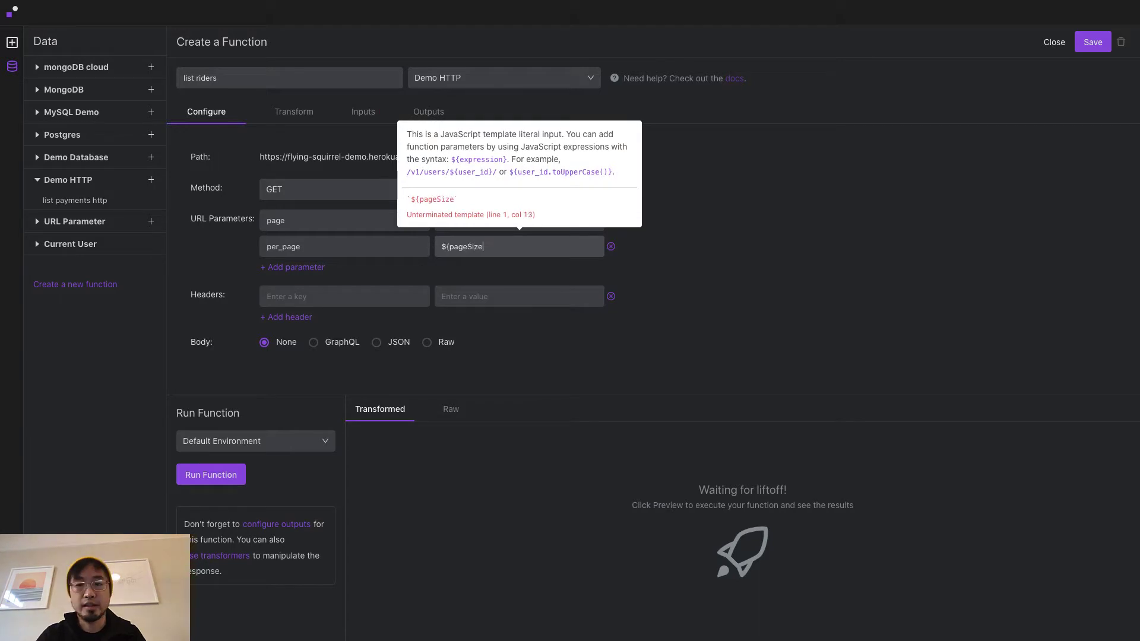
pyautogui.write('}')
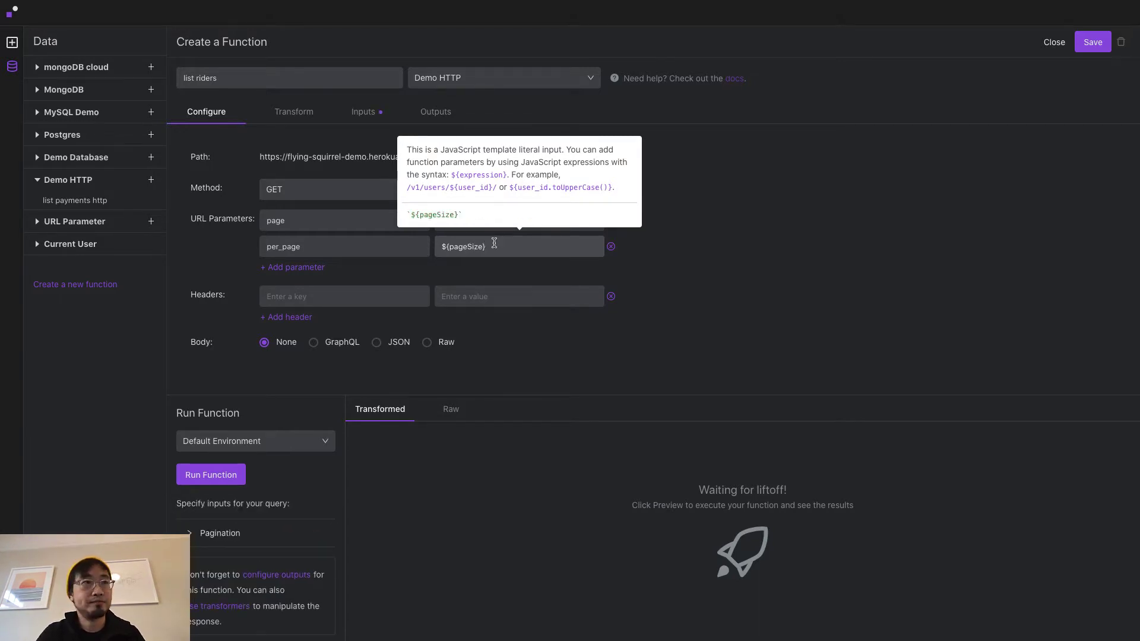
# Add a third URL parameter with the key first_name
pyautogui.click(426, 274)
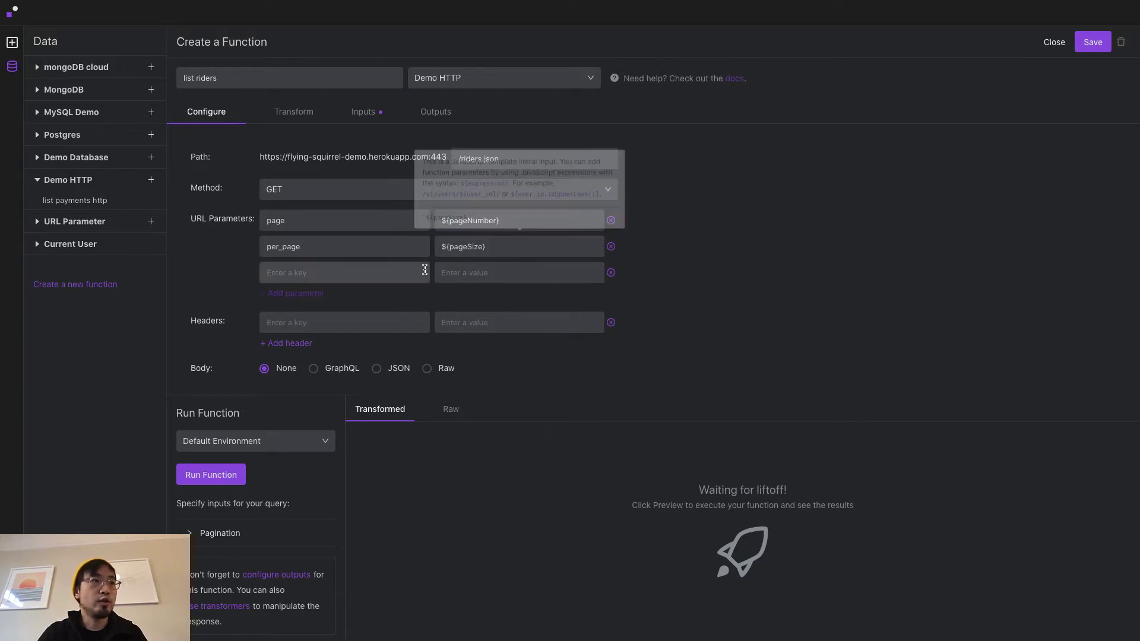
pyautogui.click(324, 271)
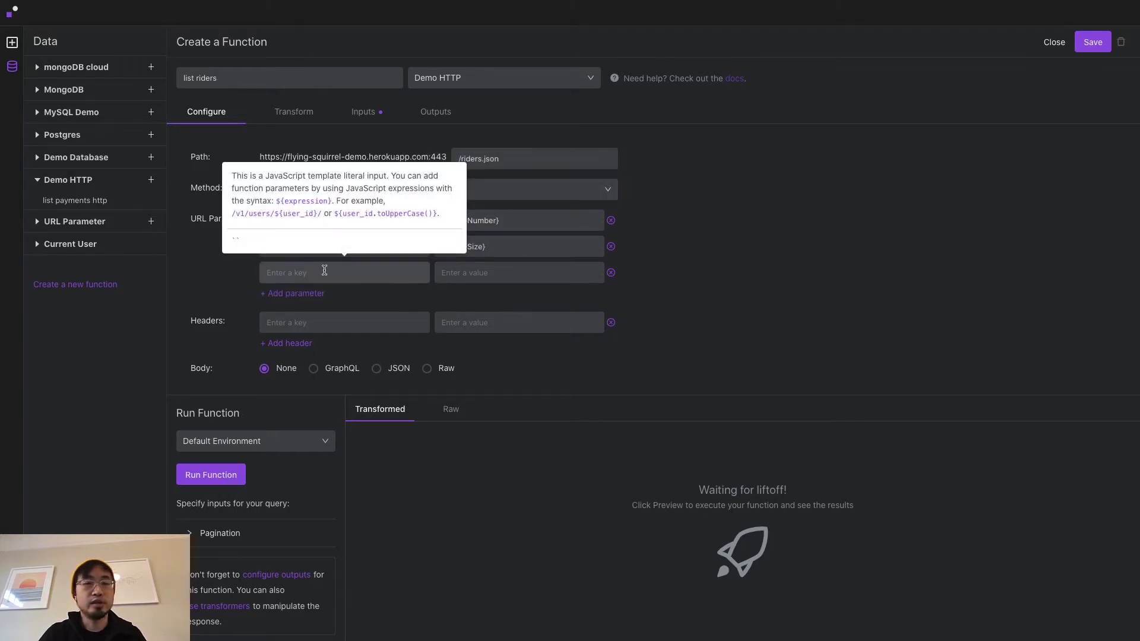
pyautogui.write('f')
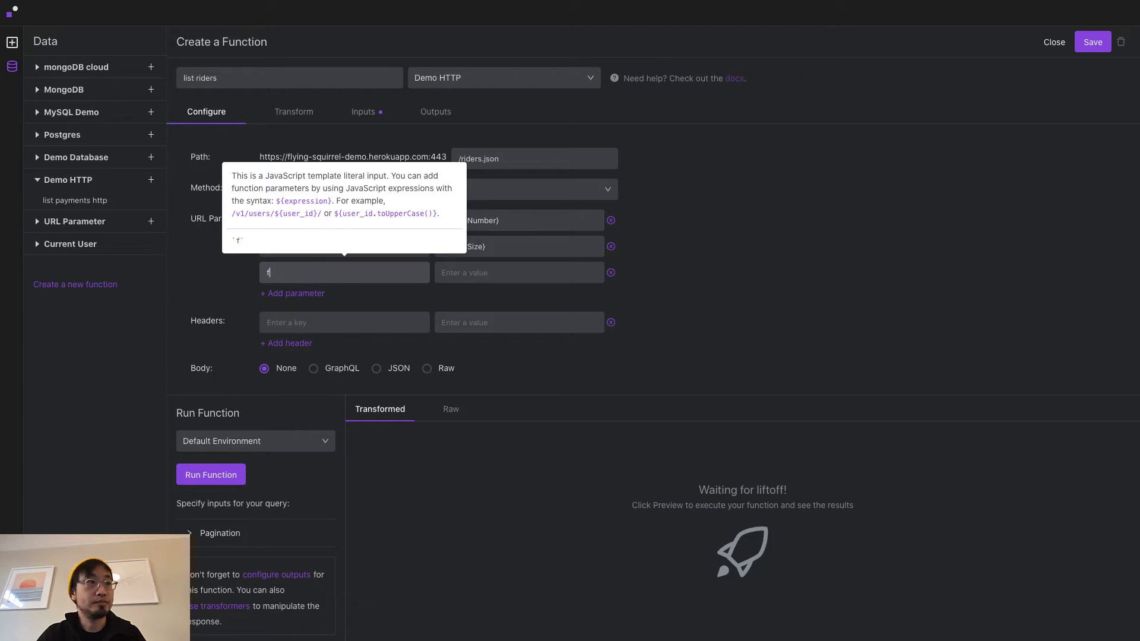
pyautogui.write('irst_name')
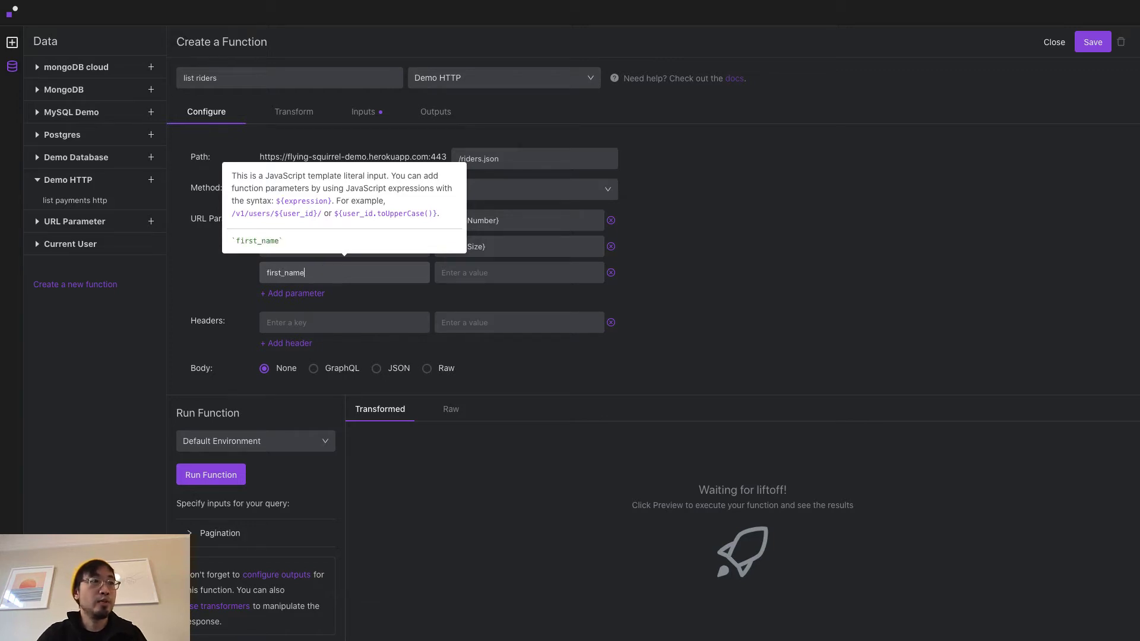
pyautogui.press('Tab')
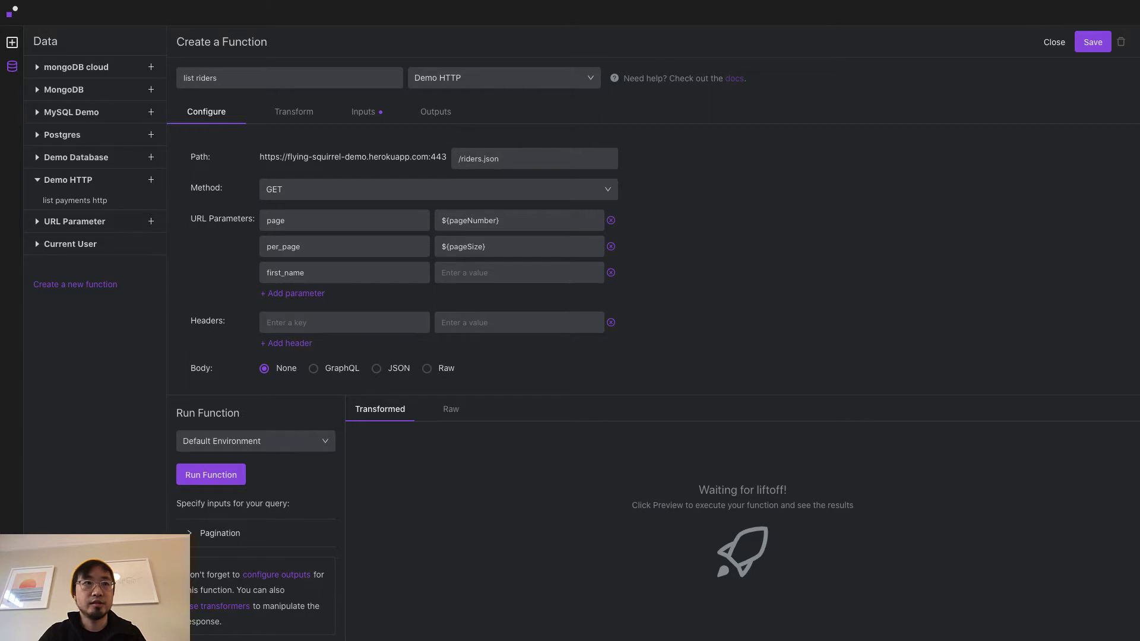
# Set the first_name parameter's value to ${typeof filter !== "undefined" ? filter.first_name : ""}
pyautogui.click(523, 274)
pyautogui.write('${typeof filter !== "undefined" ? filter.first_name : ""}')
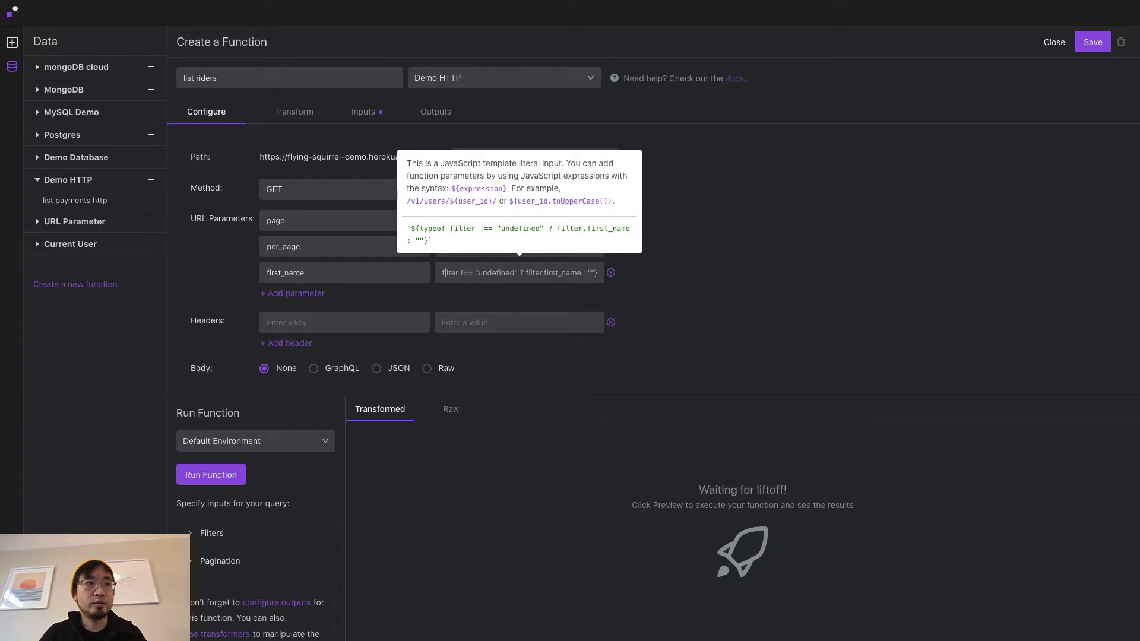
pyautogui.press('Left')
pyautogui.press('Left')
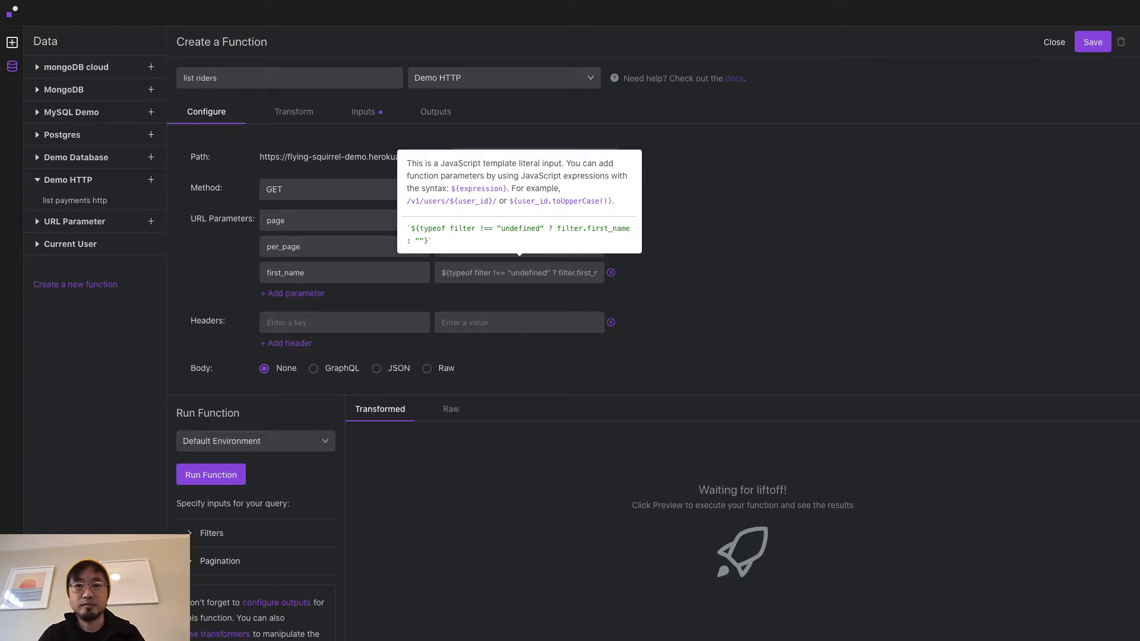
pyautogui.click(720, 278)
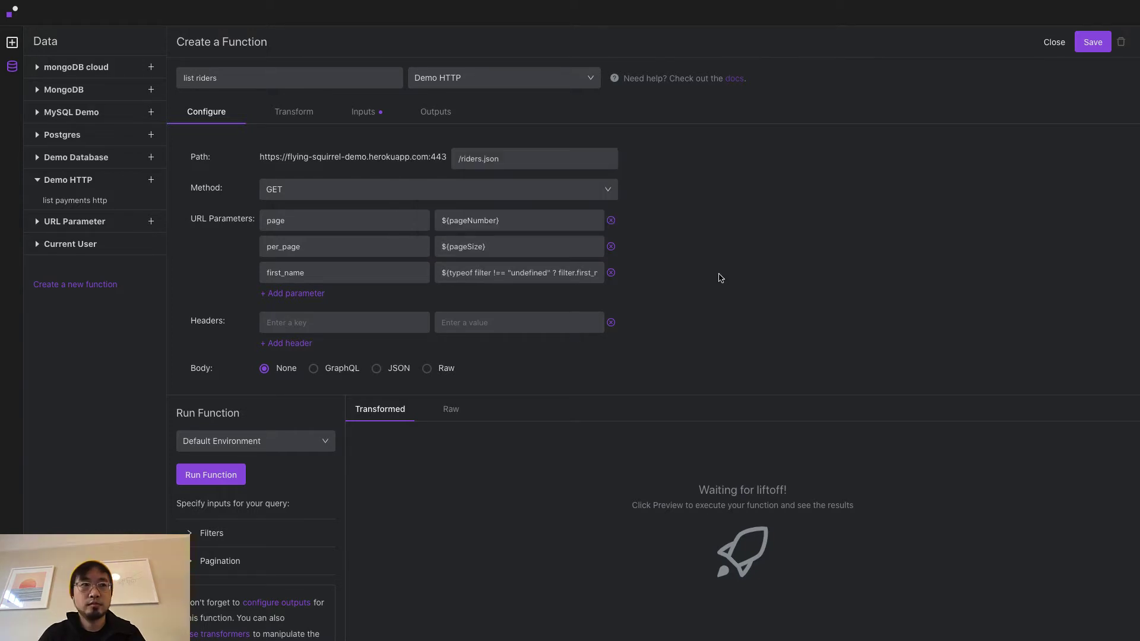
# Define a reserved filter input named first_name for the function
pyautogui.click(363, 116)
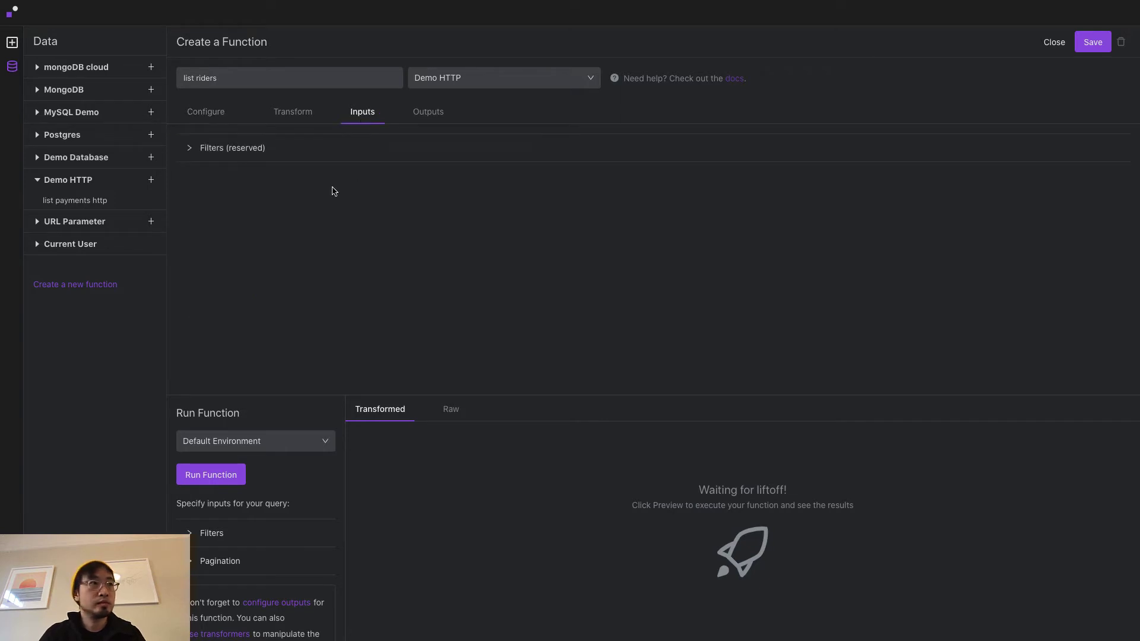
pyautogui.click(244, 151)
pyautogui.click(234, 197)
pyautogui.write('fi')
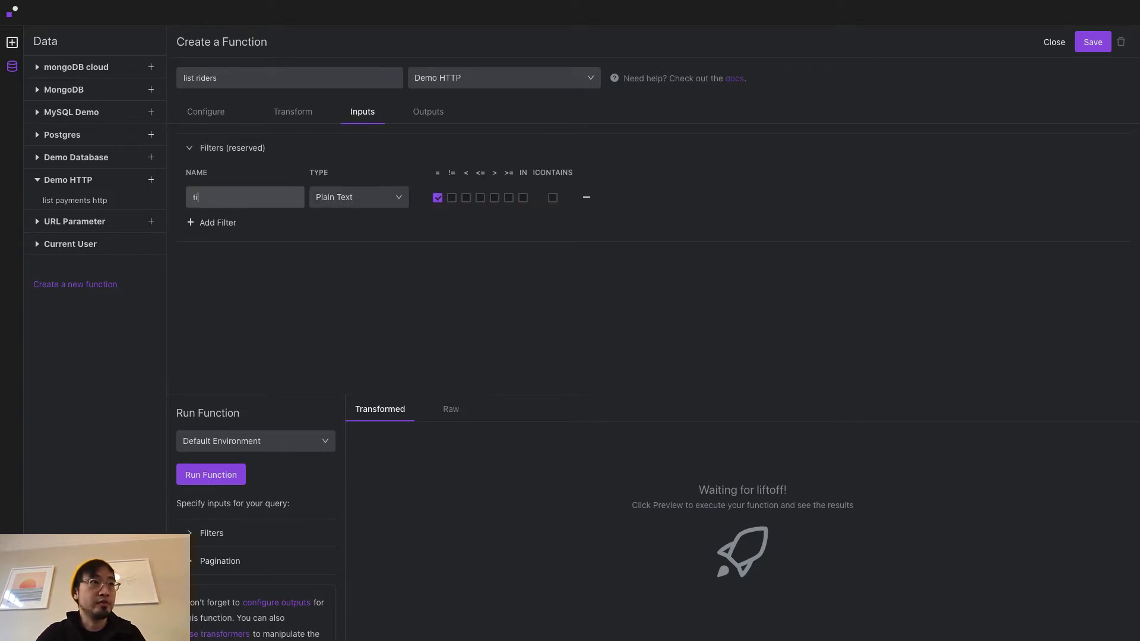
pyautogui.write('rst_name')
pyautogui.click(277, 233)
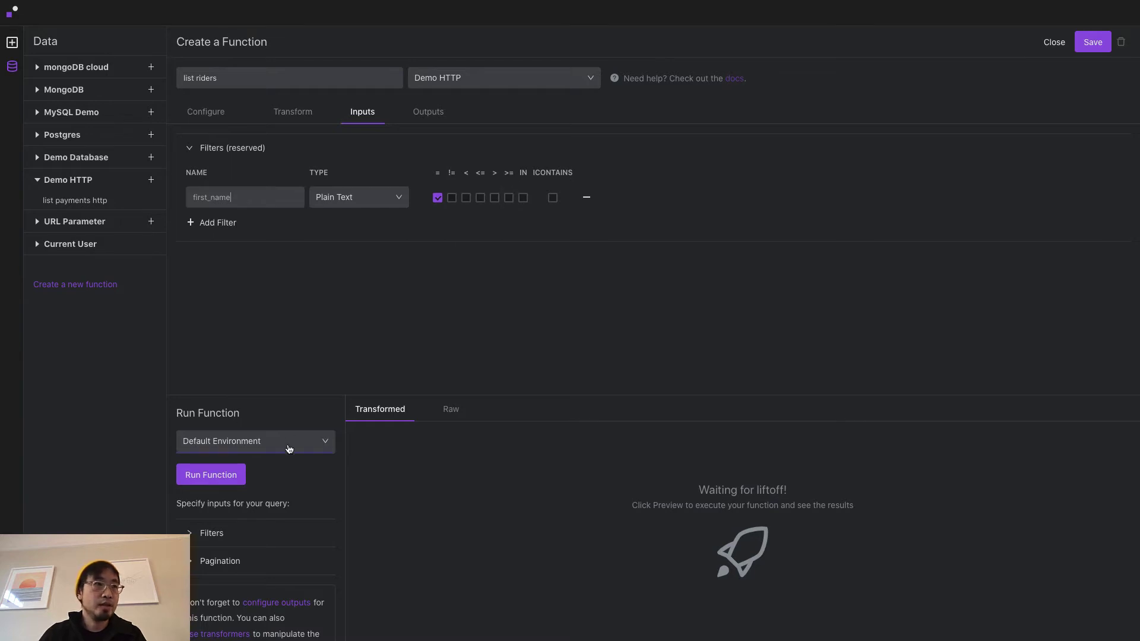
# Add a test filter to the function run where first_name equals a sample first name
pyautogui.click(217, 533)
pyautogui.scroll(-1, 296, 501)
pyautogui.click(224, 497)
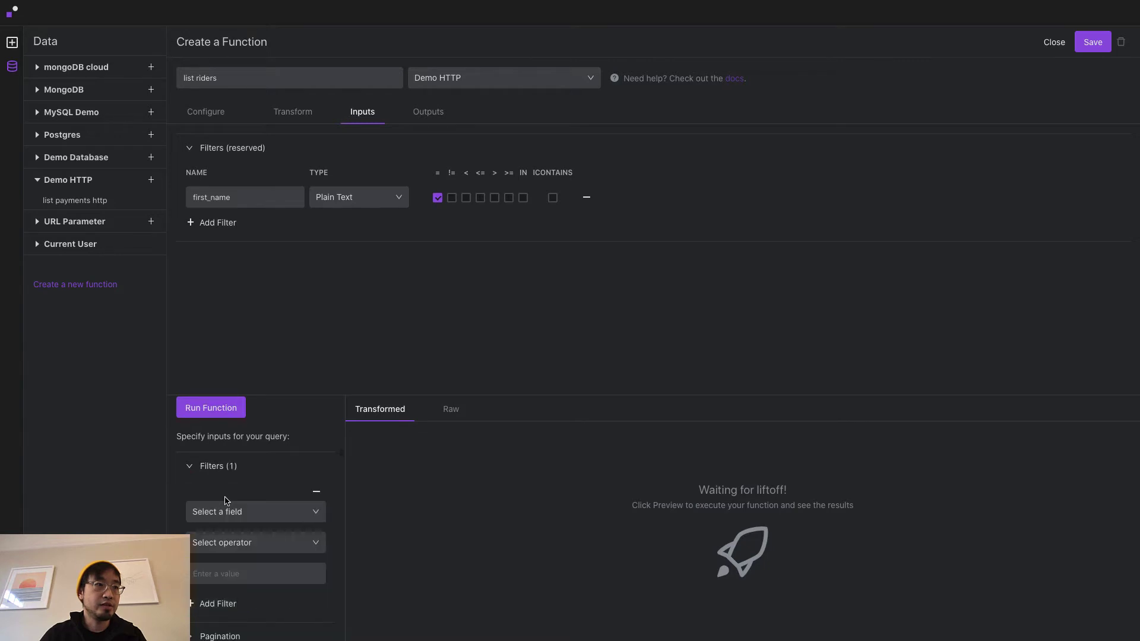
pyautogui.scroll(-1, 250, 500)
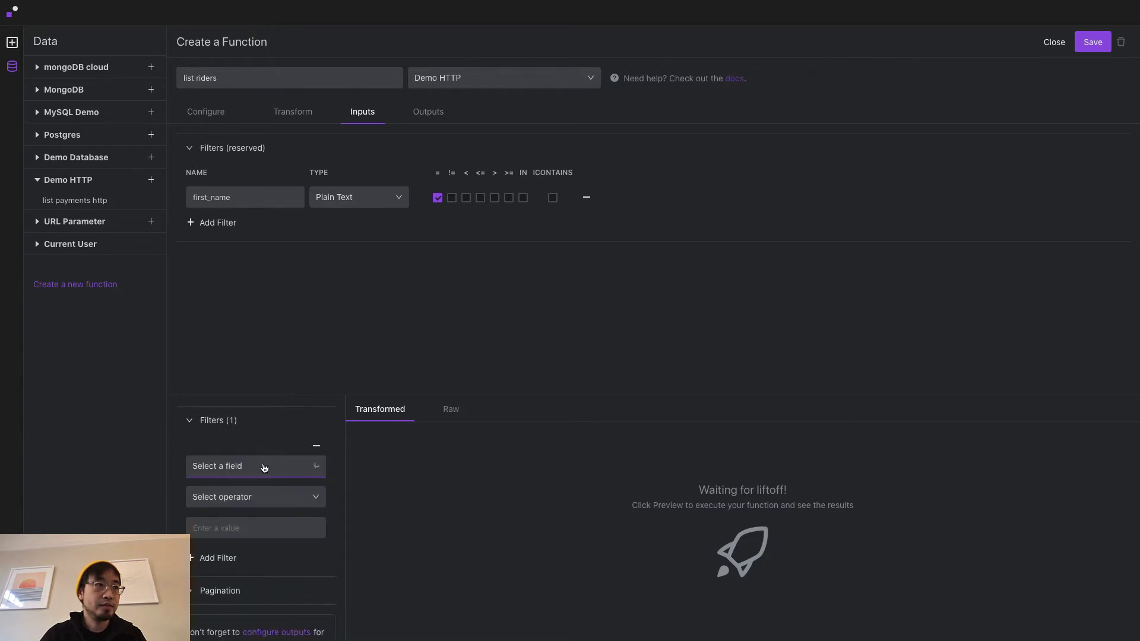
pyautogui.click(265, 466)
pyautogui.click(250, 489)
pyautogui.click(260, 500)
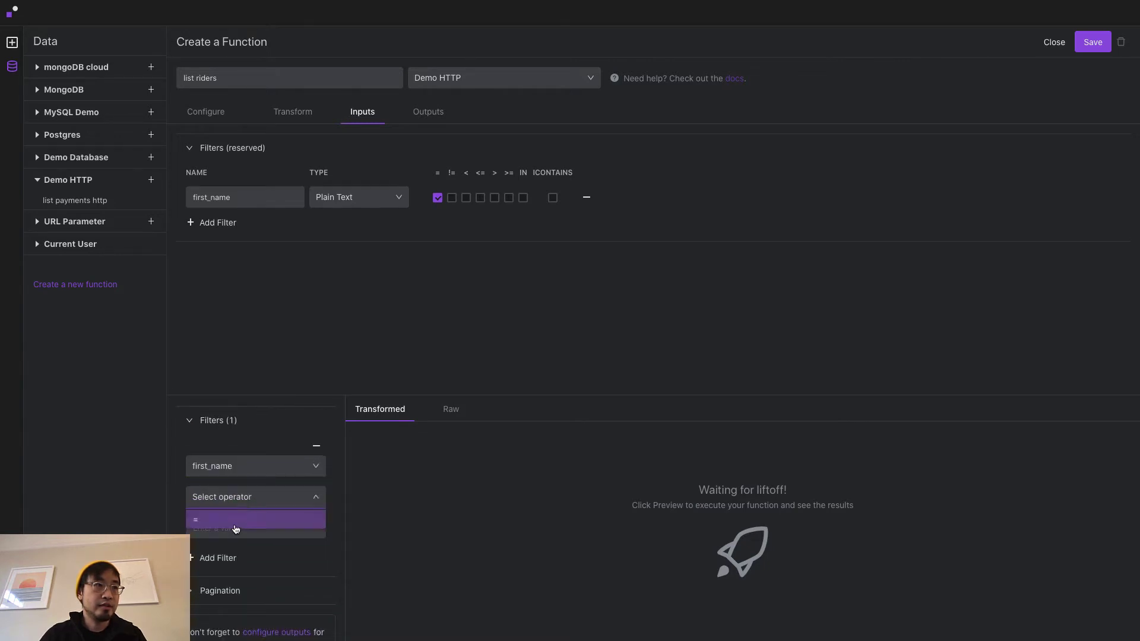
pyautogui.click(236, 528)
pyautogui.click(243, 527)
pyautogui.write('Jim')
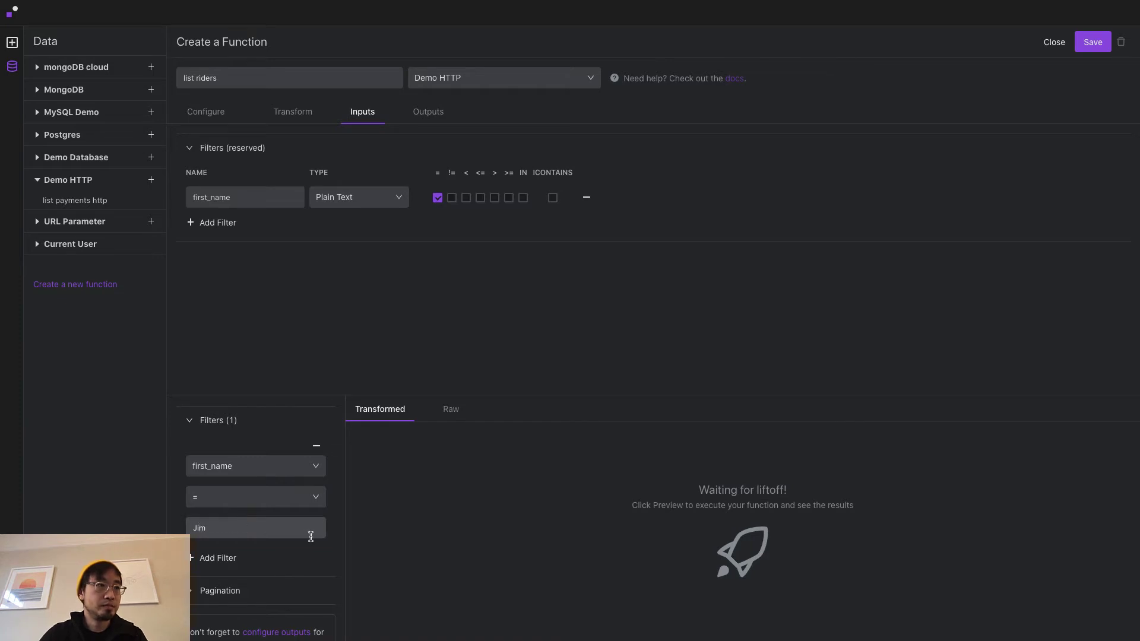
# Set the test run's pagination to pageNumber 1 and pageSize 5
pyautogui.scroll(-1, 311, 537)
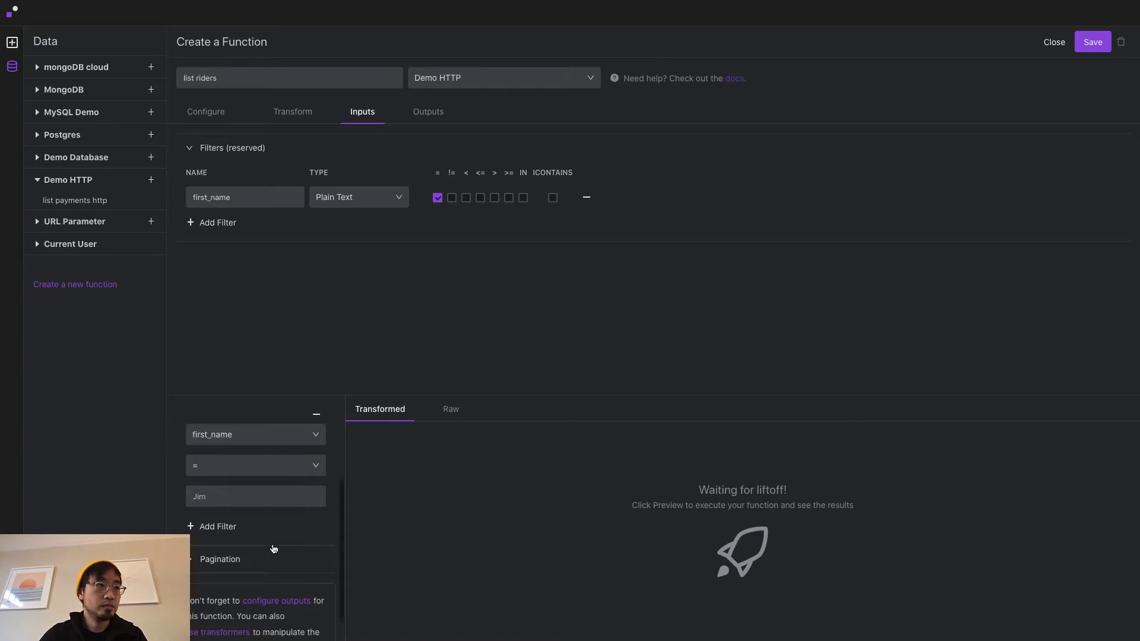
pyautogui.click(237, 560)
pyautogui.scroll(-1, 282, 544)
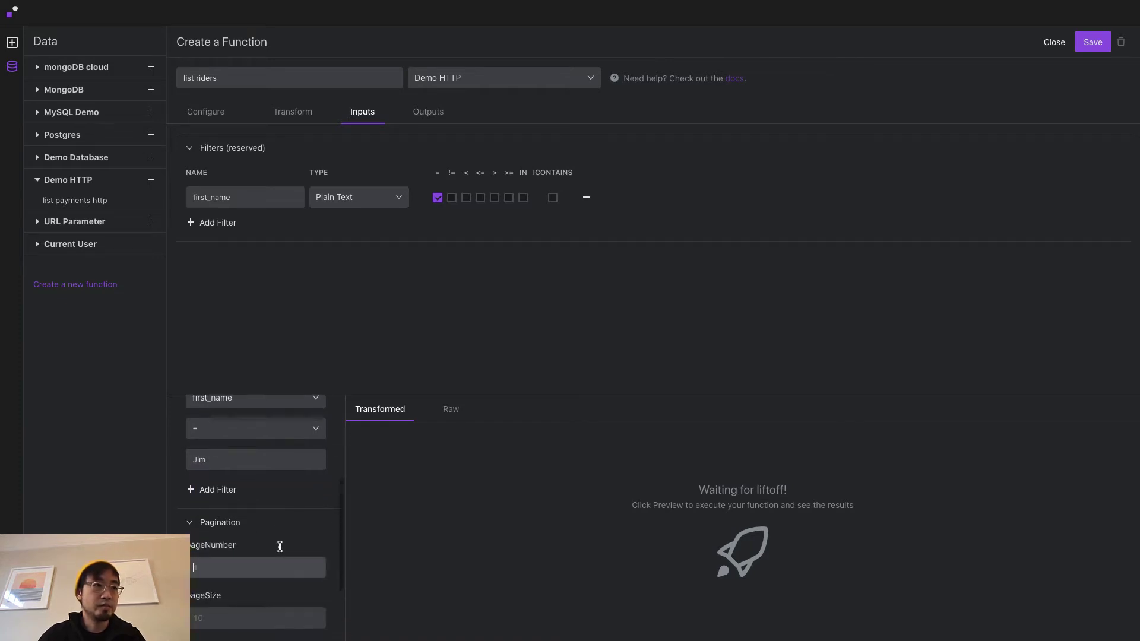
pyautogui.scroll(-2, 288, 555)
pyautogui.click(267, 565)
pyautogui.write('5')
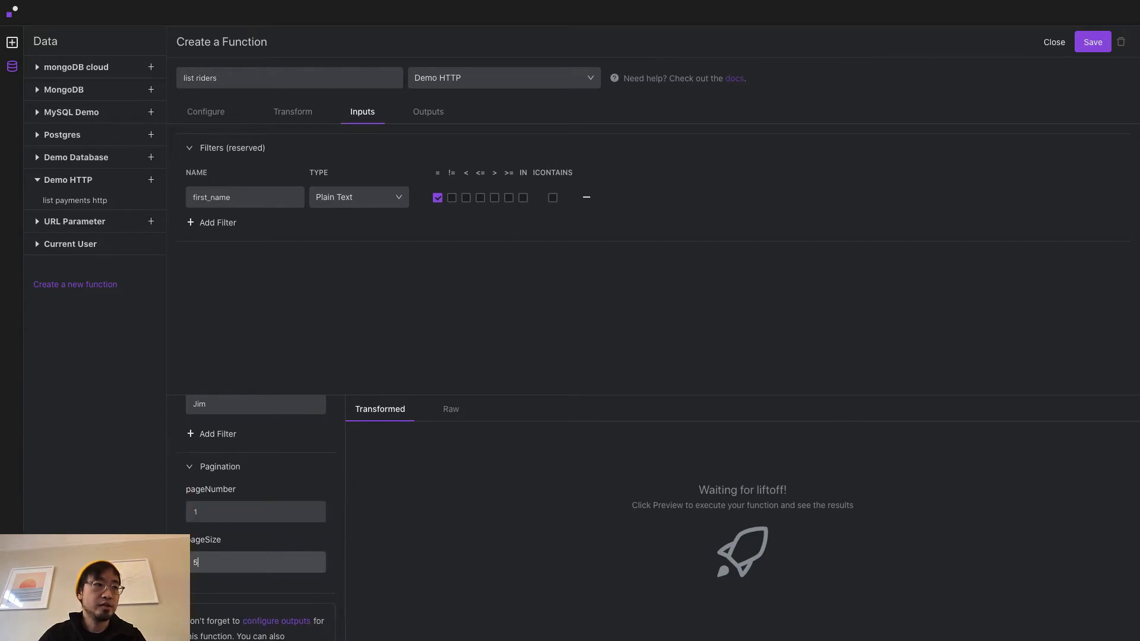
# Run the function with the test inputs and expand the first record in the returned data
pyautogui.scroll(-2, 327, 536)
pyautogui.scroll(6, 324, 531)
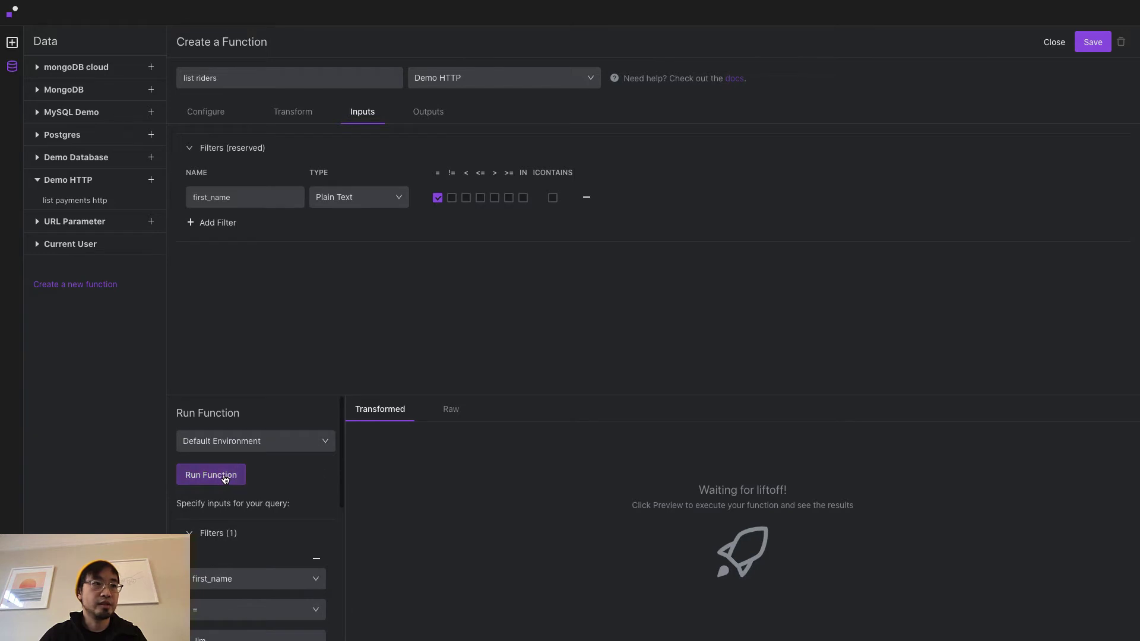
pyautogui.click(227, 475)
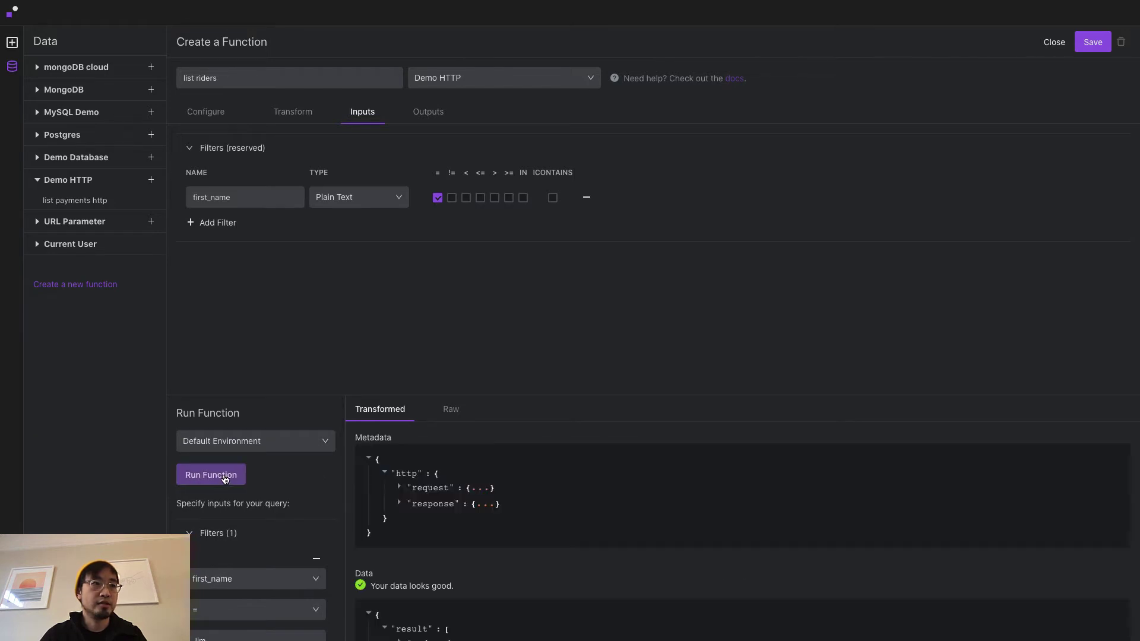
pyautogui.scroll(-2, 356, 513)
pyautogui.scroll(-2, 380, 534)
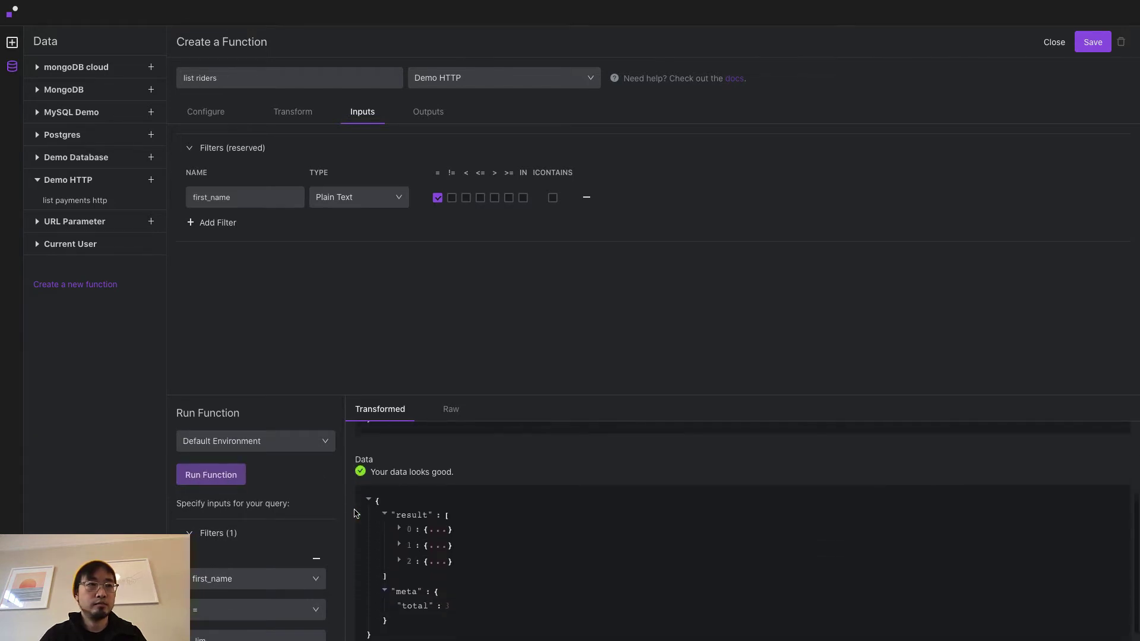
pyautogui.click(399, 521)
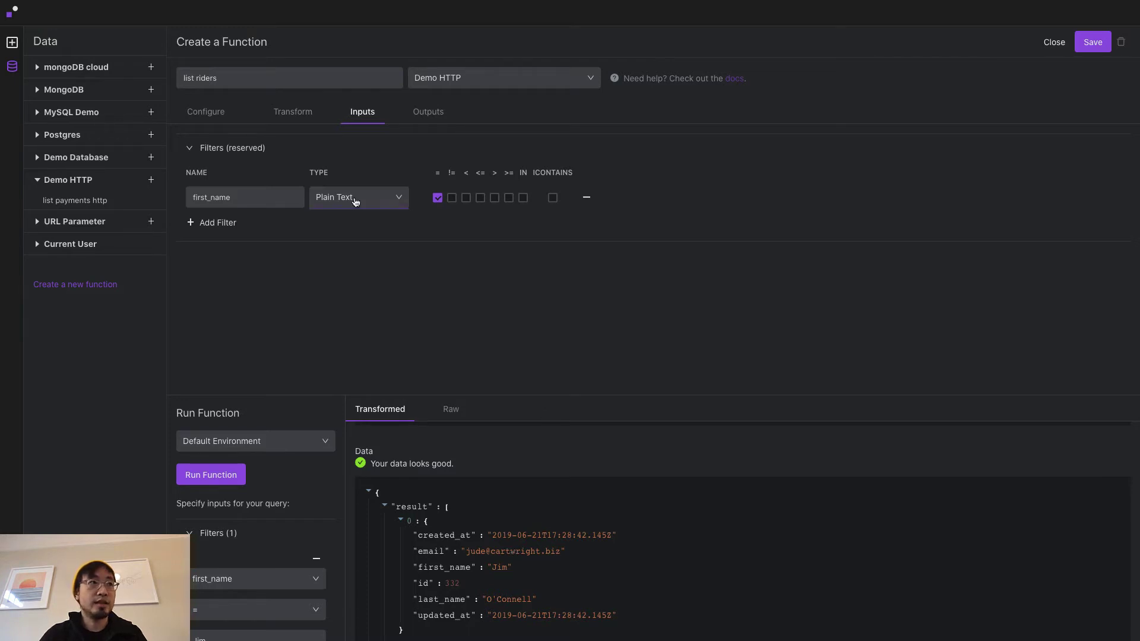
# Set the response transformer to data.result and run the function again to check the transformed data
pyautogui.click(295, 112)
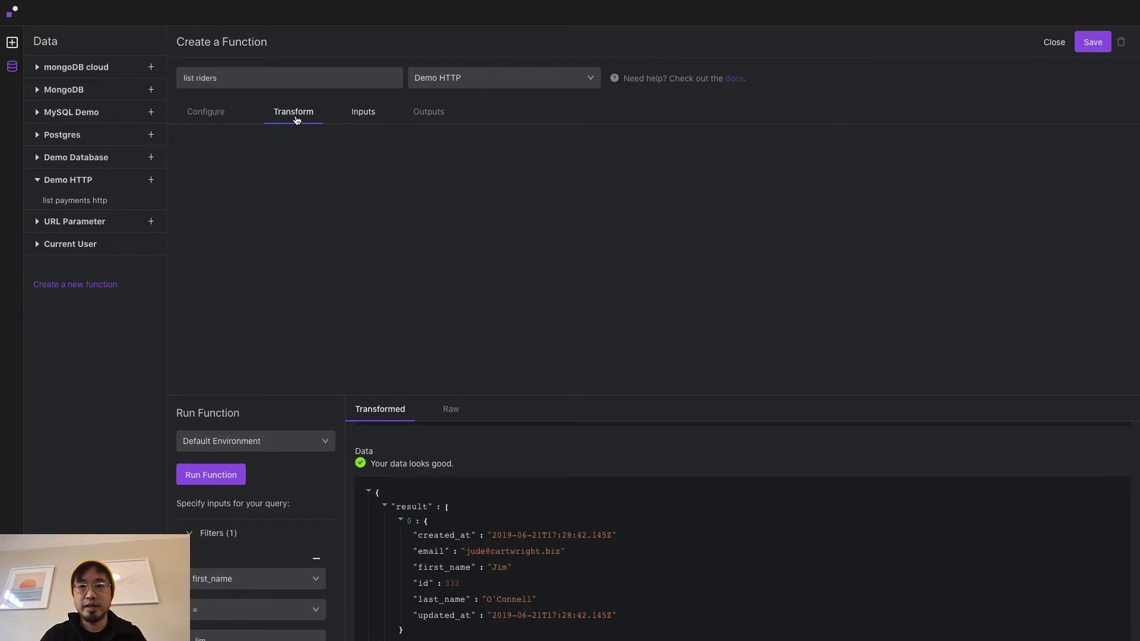
pyautogui.click(337, 168)
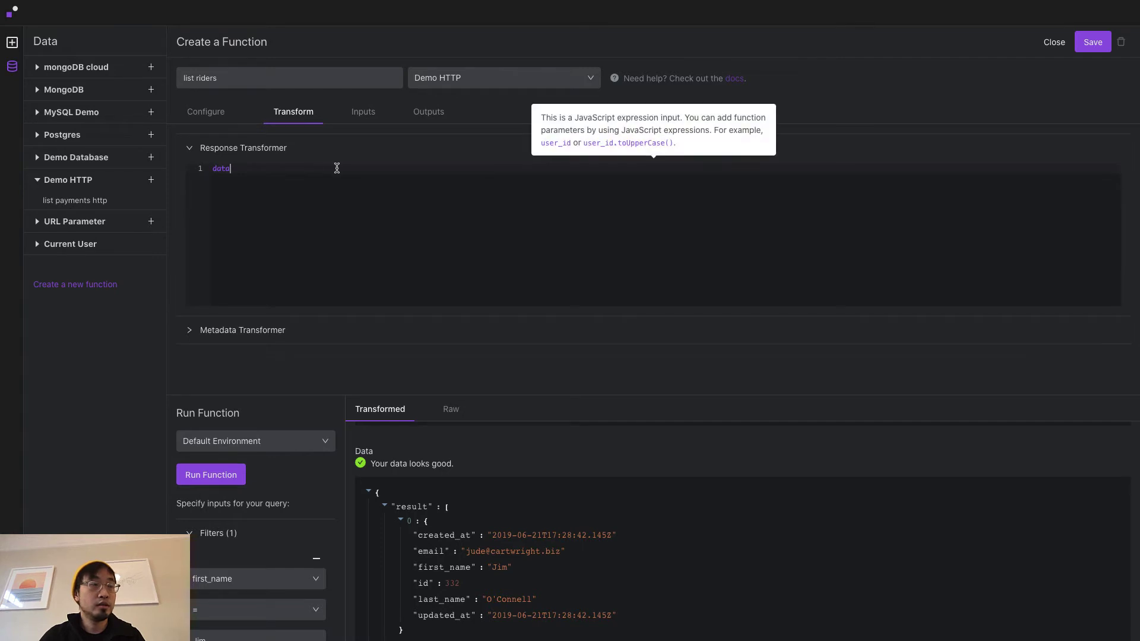
pyautogui.write('.r')
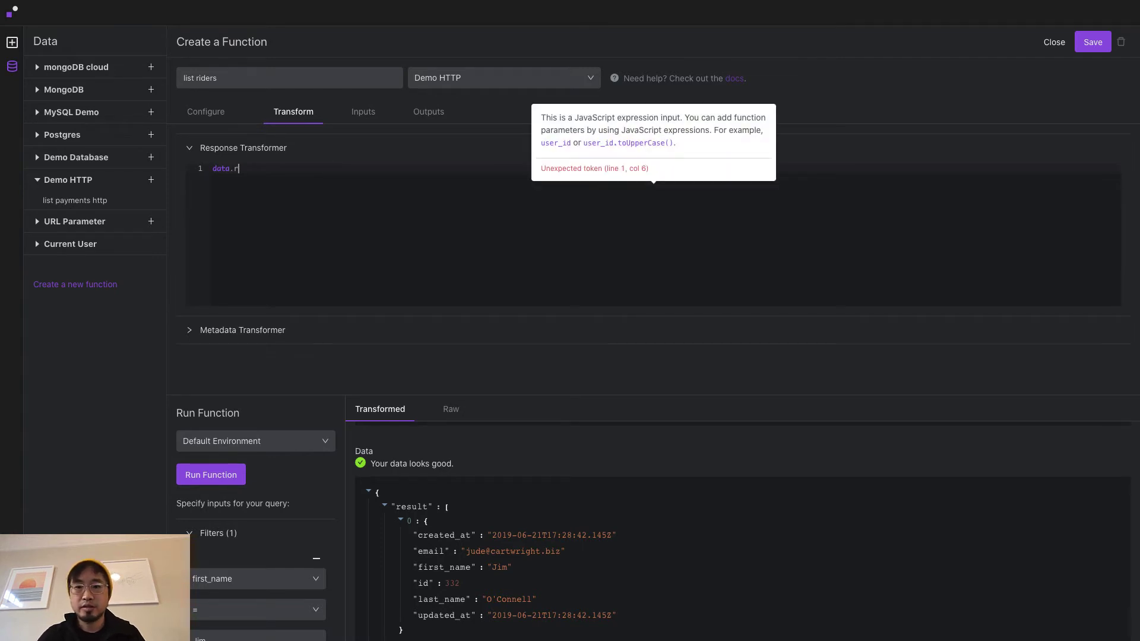
pyautogui.write('esult')
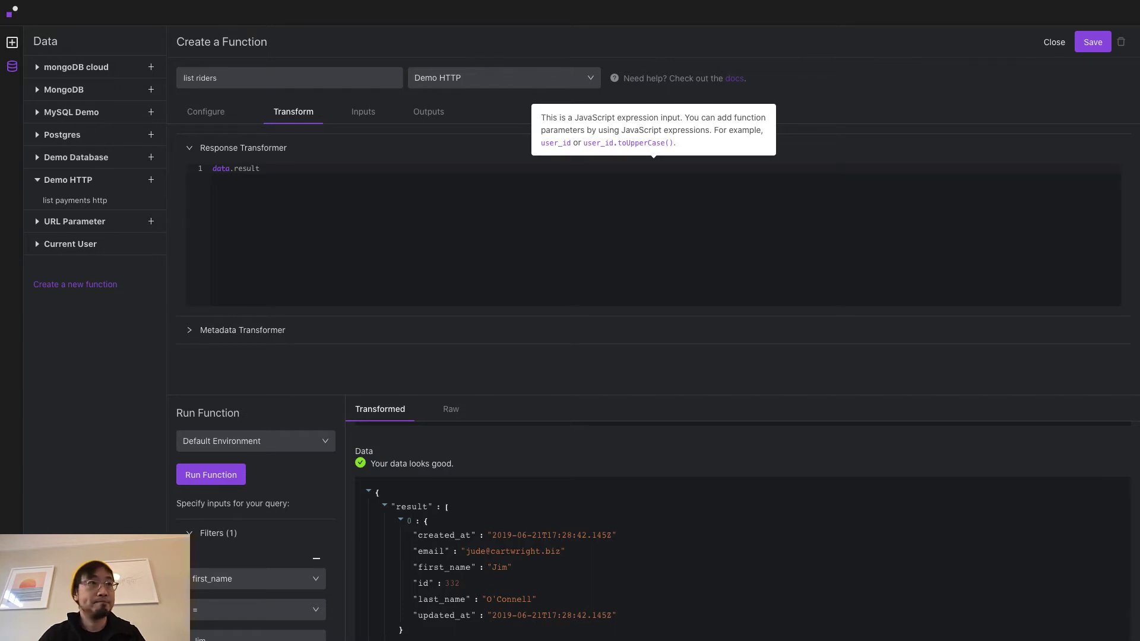
pyautogui.click(237, 480)
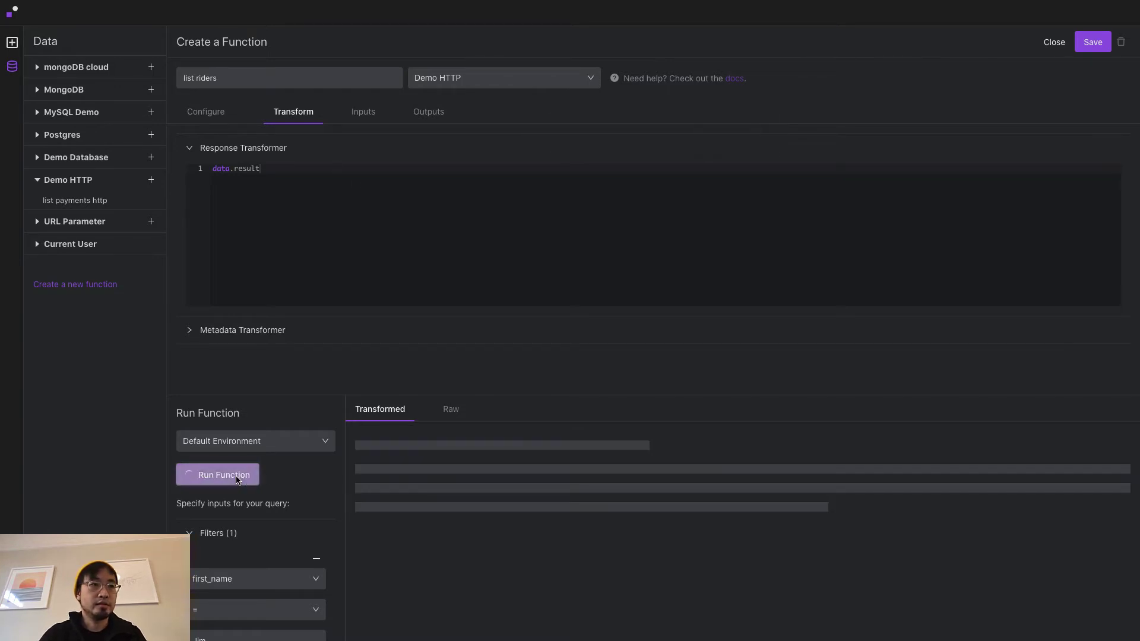
pyautogui.scroll(-3, 451, 549)
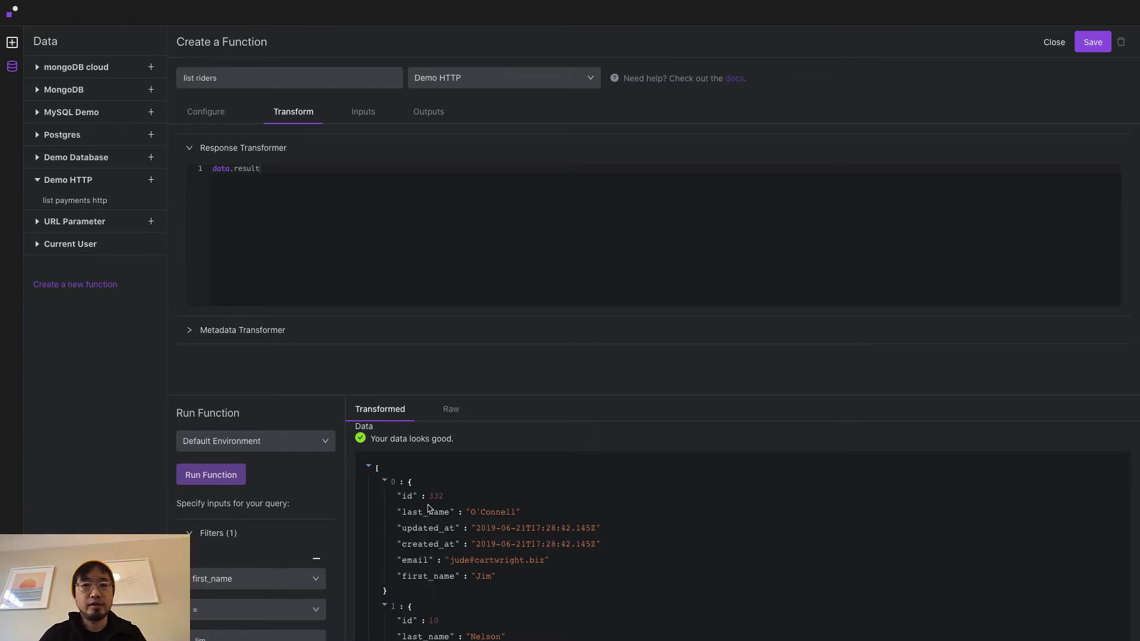
# Infer the function's output attributes from its last execution
pyautogui.click(443, 118)
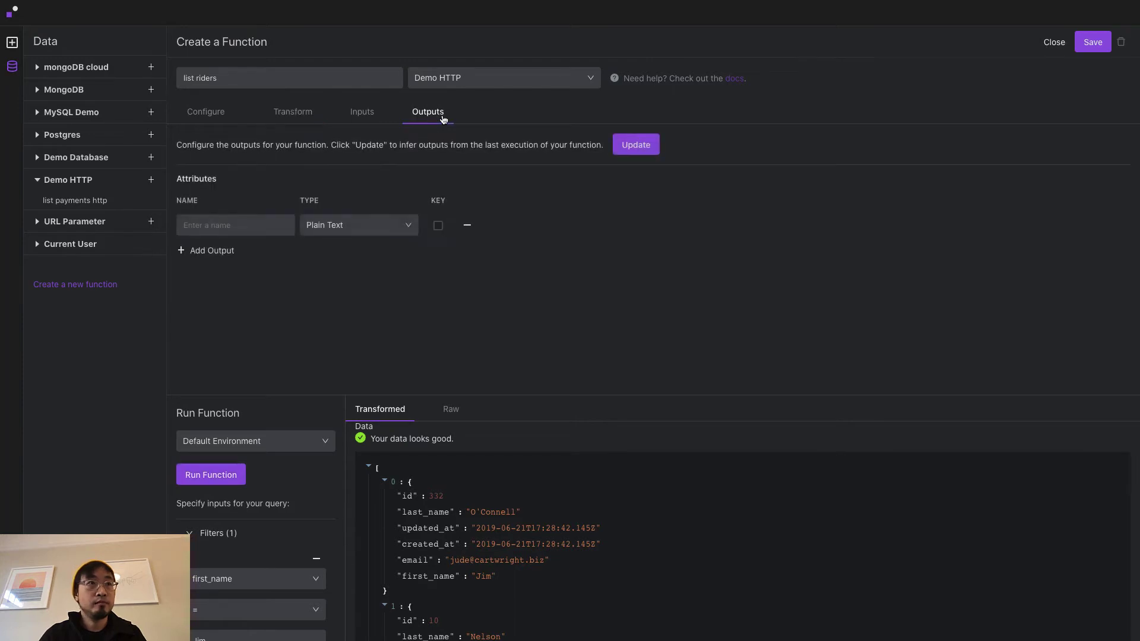
pyautogui.click(638, 154)
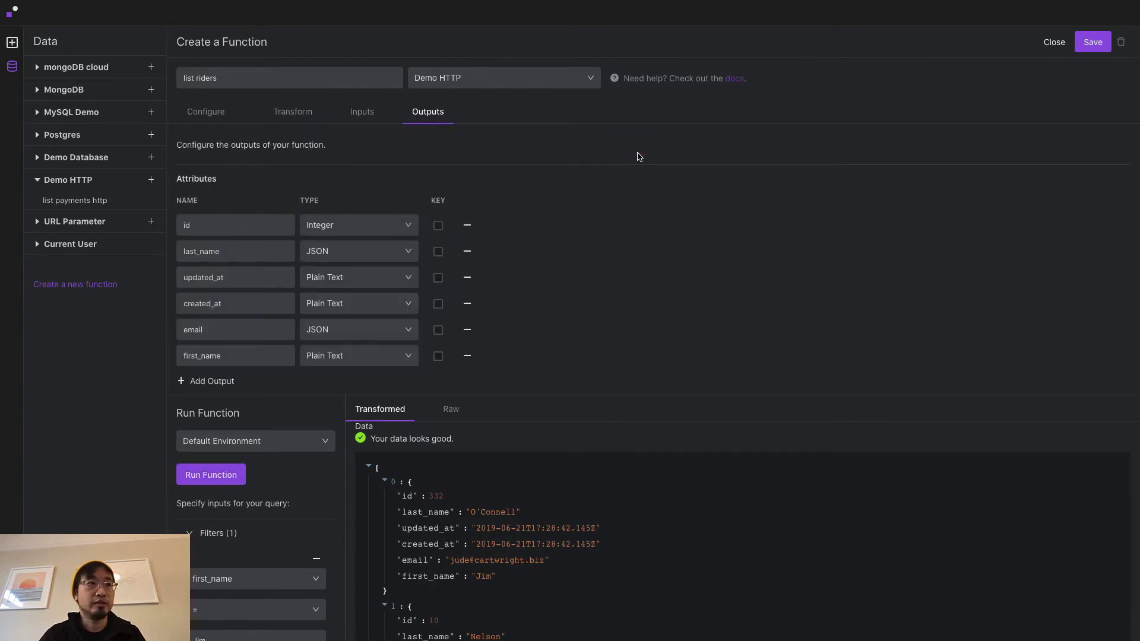
pyautogui.scroll(-1, 535, 220)
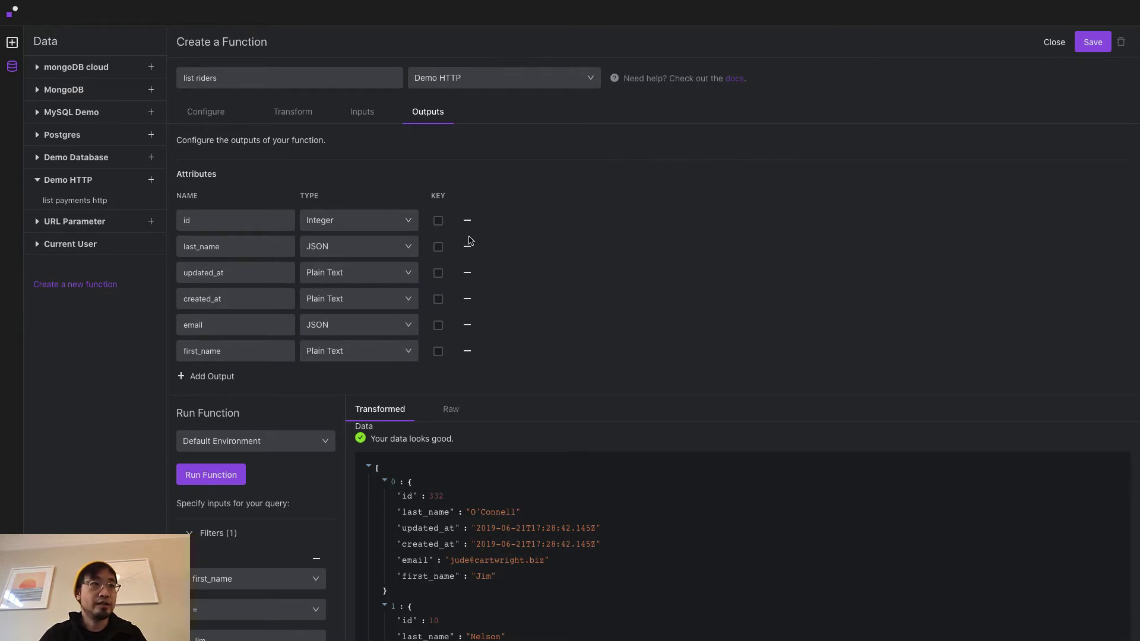
# Set the type of the function's email output to Plain Text
pyautogui.click(360, 333)
pyautogui.scroll(-2, 362, 261)
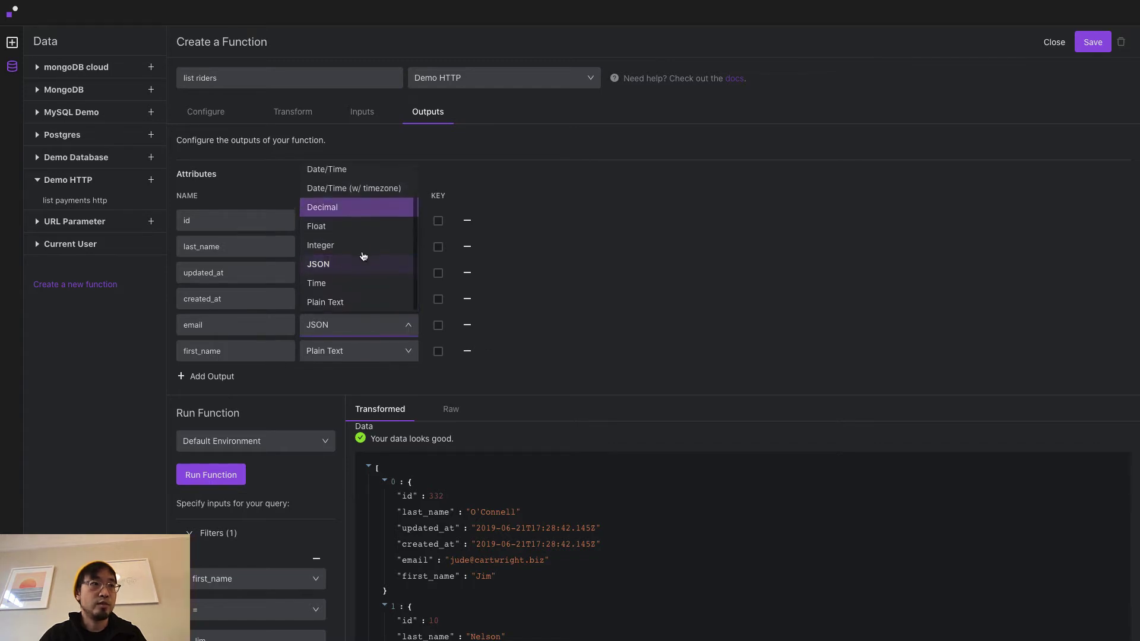
pyautogui.click(363, 300)
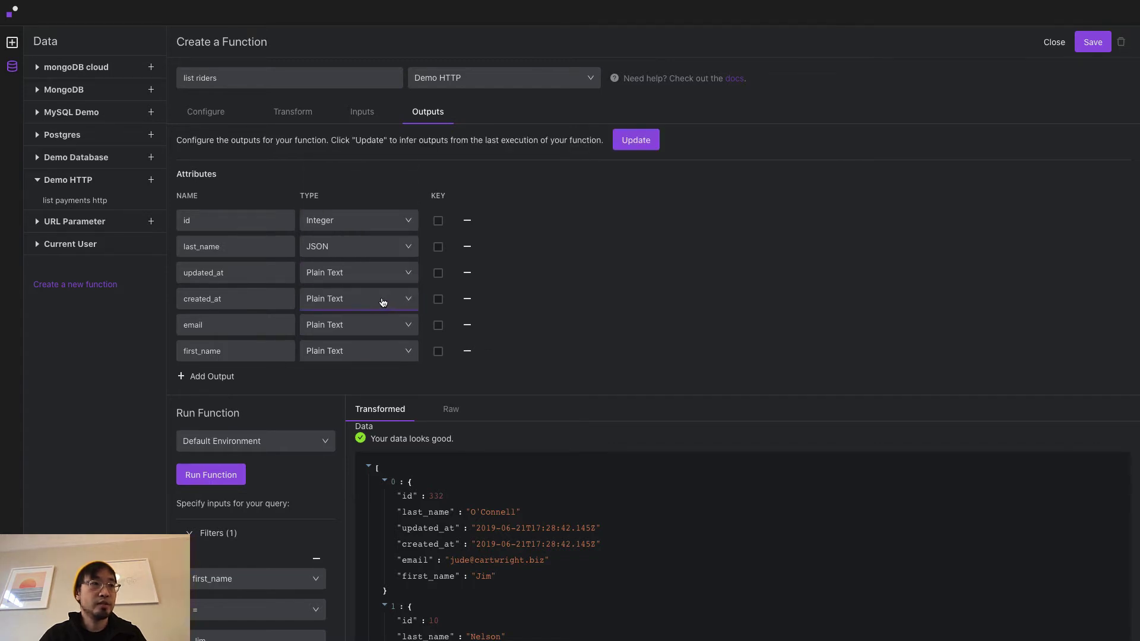
# Set the types of the created_at and updated_at outputs to Date/Time
pyautogui.click(380, 301)
pyautogui.scroll(2, 365, 233)
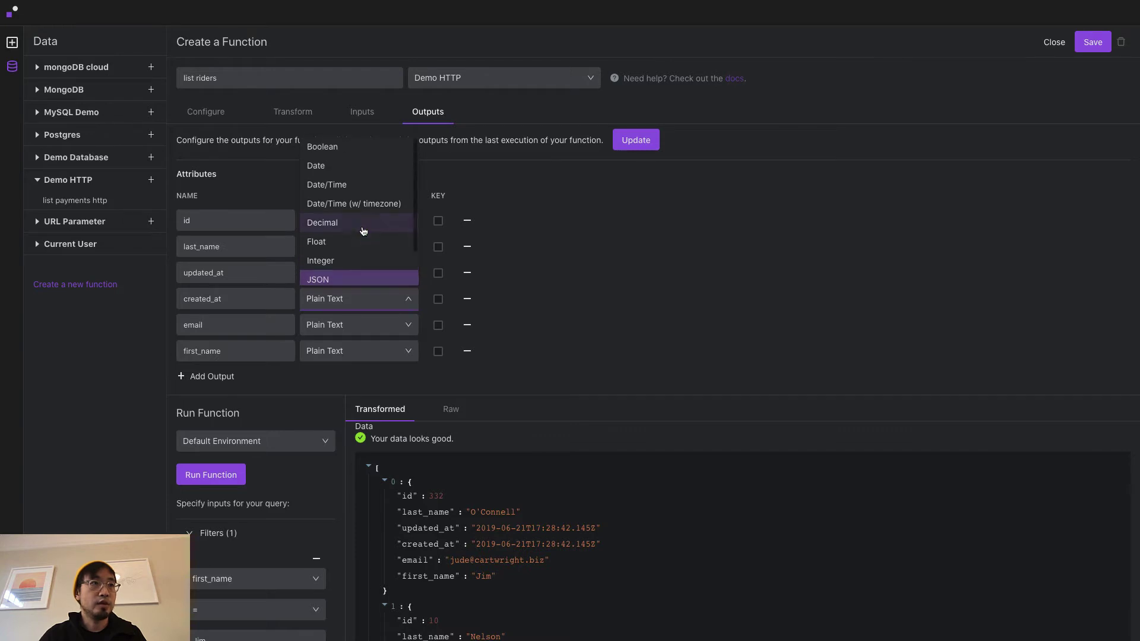
pyautogui.click(330, 184)
pyautogui.click(348, 277)
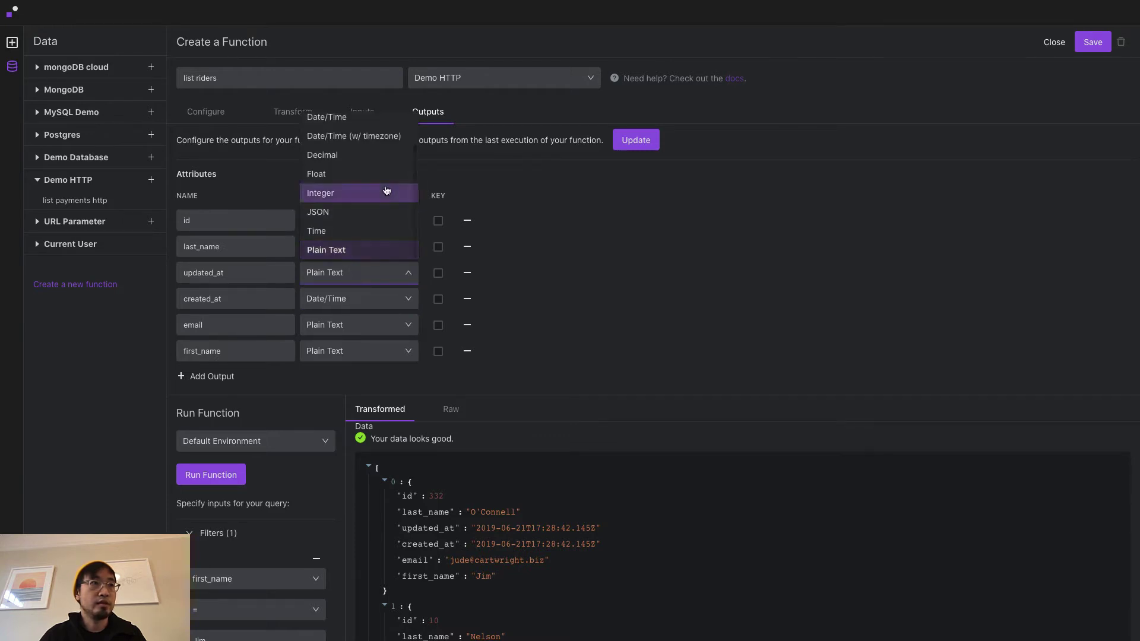
pyautogui.scroll(1, 361, 198)
pyautogui.click(364, 147)
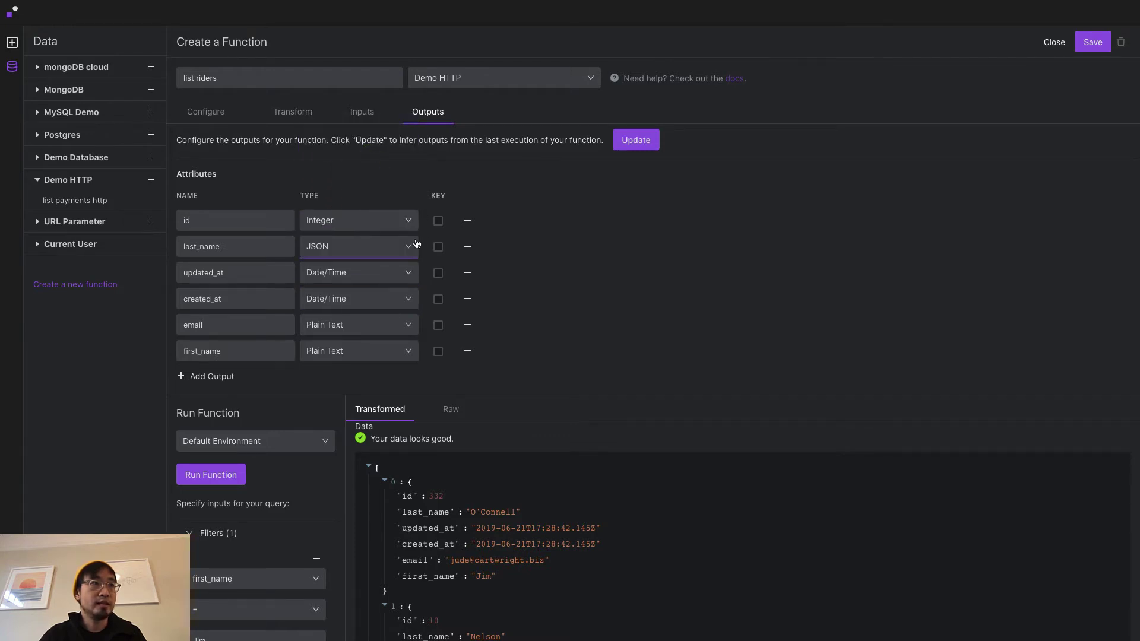
# Set the last_name output's type to Plain Text, then save and close the list riders function
pyautogui.click(400, 247)
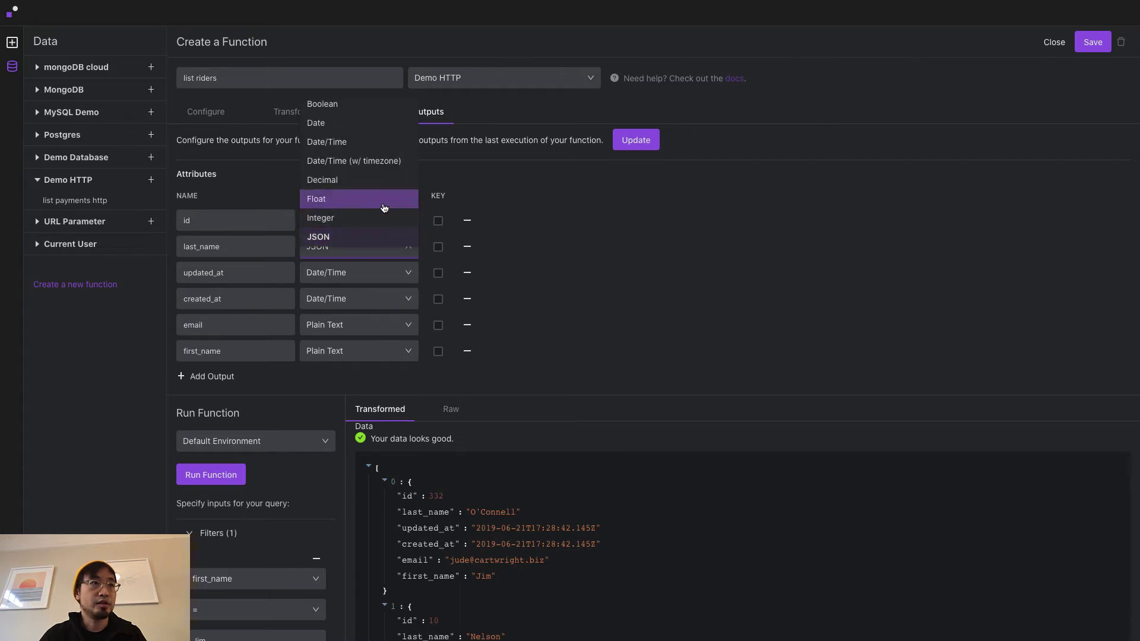
pyautogui.scroll(-1, 383, 205)
pyautogui.click(386, 237)
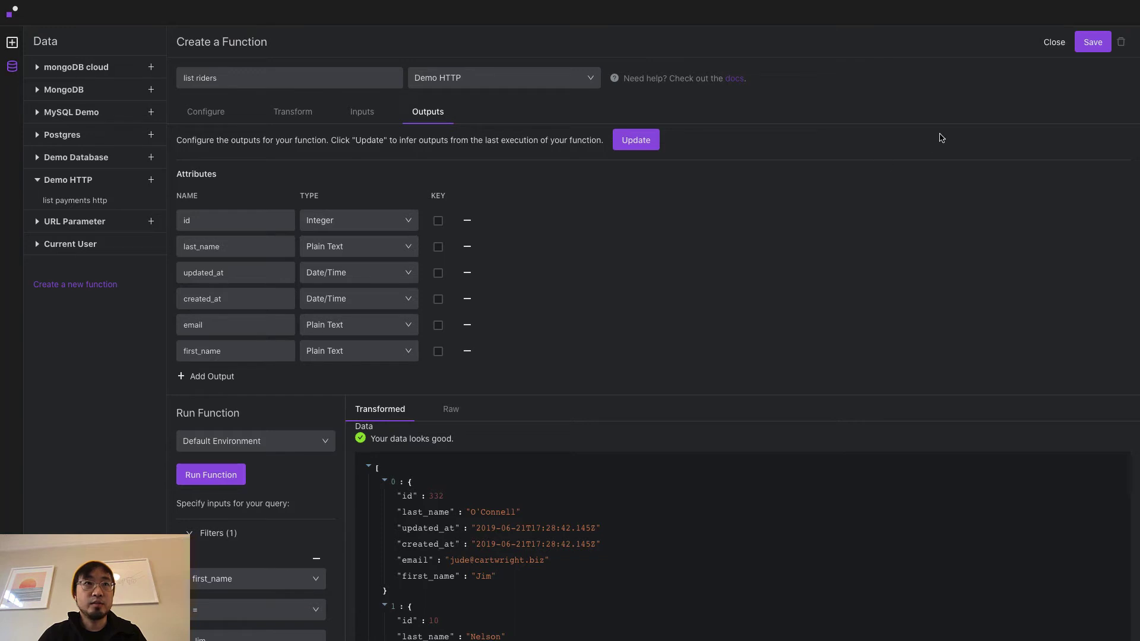
pyautogui.click(1088, 54)
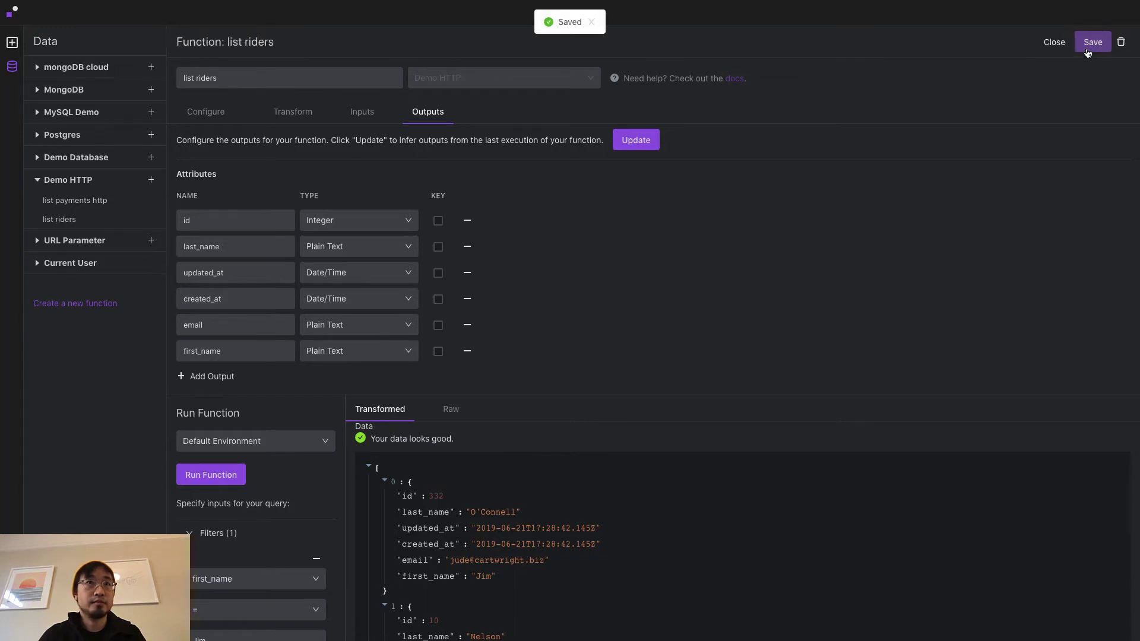
pyautogui.click(1054, 42)
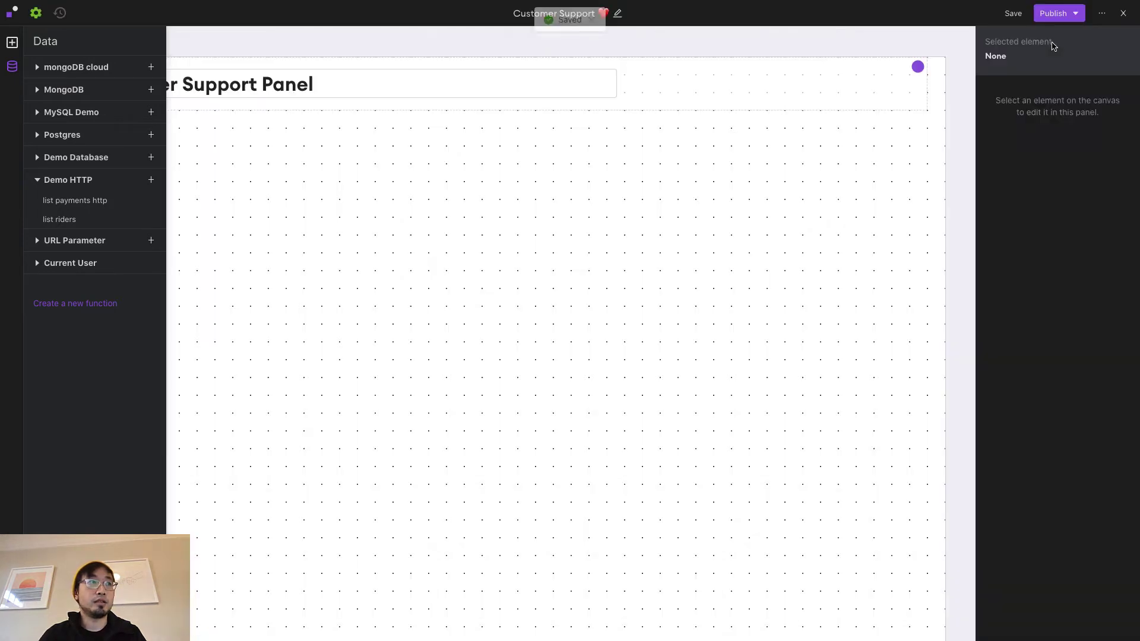
# Add a table component directly below the Customer Support Panel heading and narrow it to about two-thirds of the canvas width
pyautogui.click(12, 44)
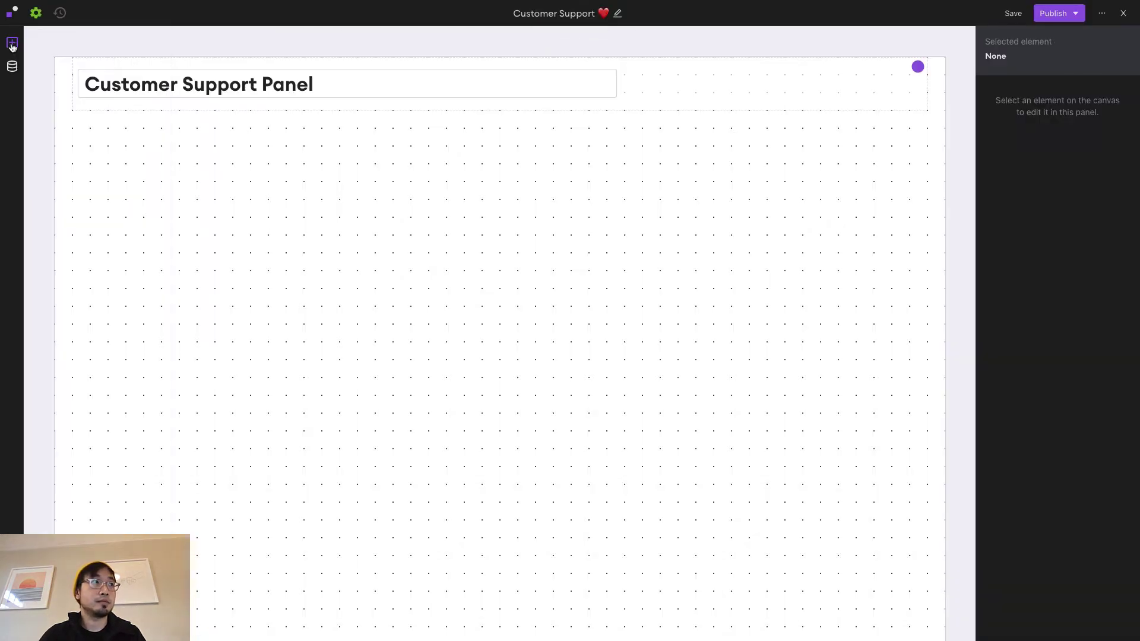
pyautogui.click(12, 45)
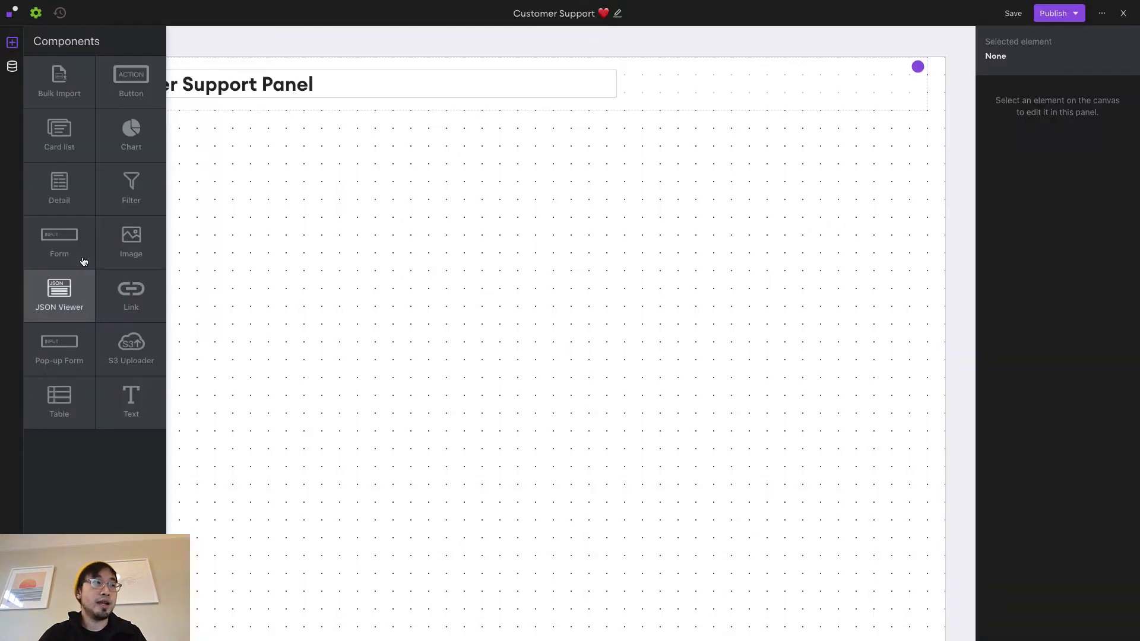
pyautogui.click(69, 405)
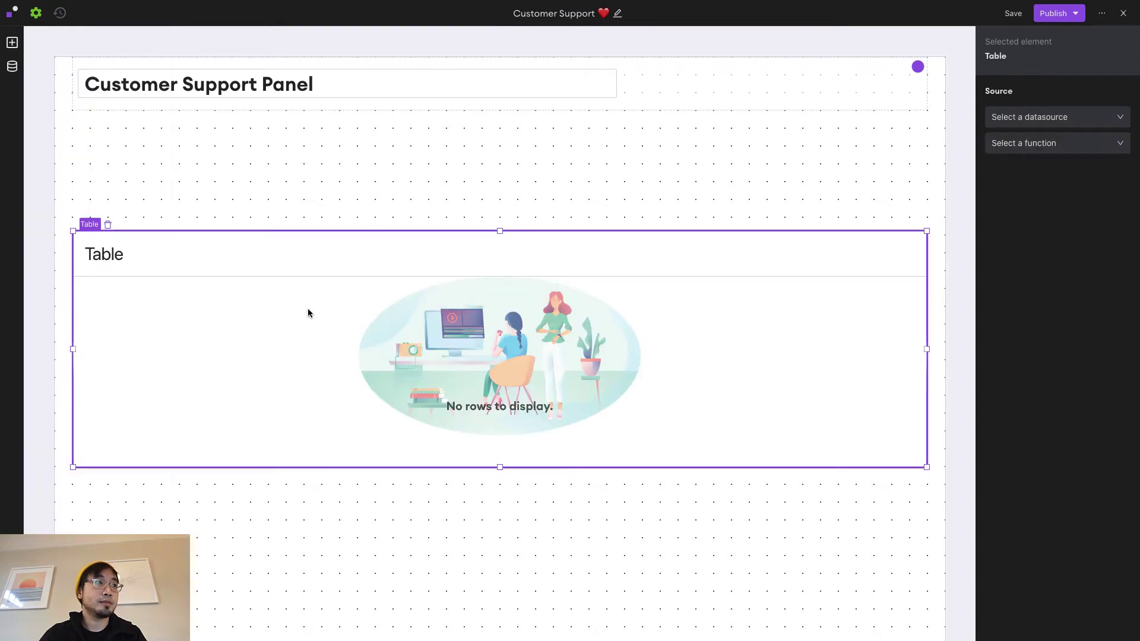
pyautogui.moveTo(286, 231); pyautogui.dragTo(286, 202)
pyautogui.moveTo(919, 239); pyautogui.dragTo(635, 240)
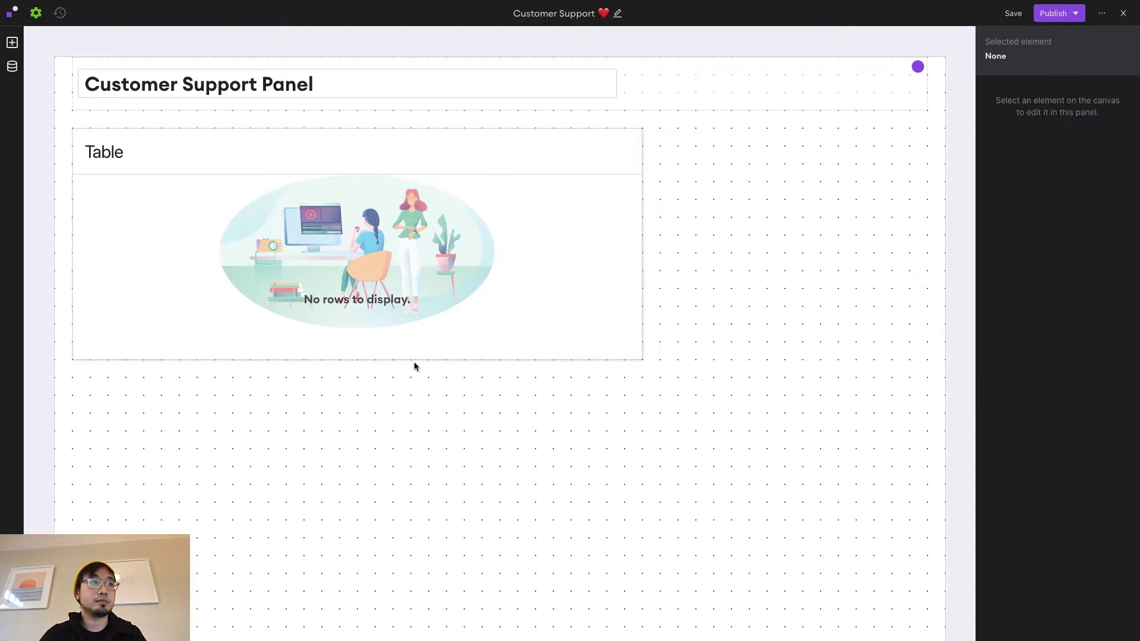
# Connect the new table to the Demo HTTP datasource using its list riders function
pyautogui.click(444, 302)
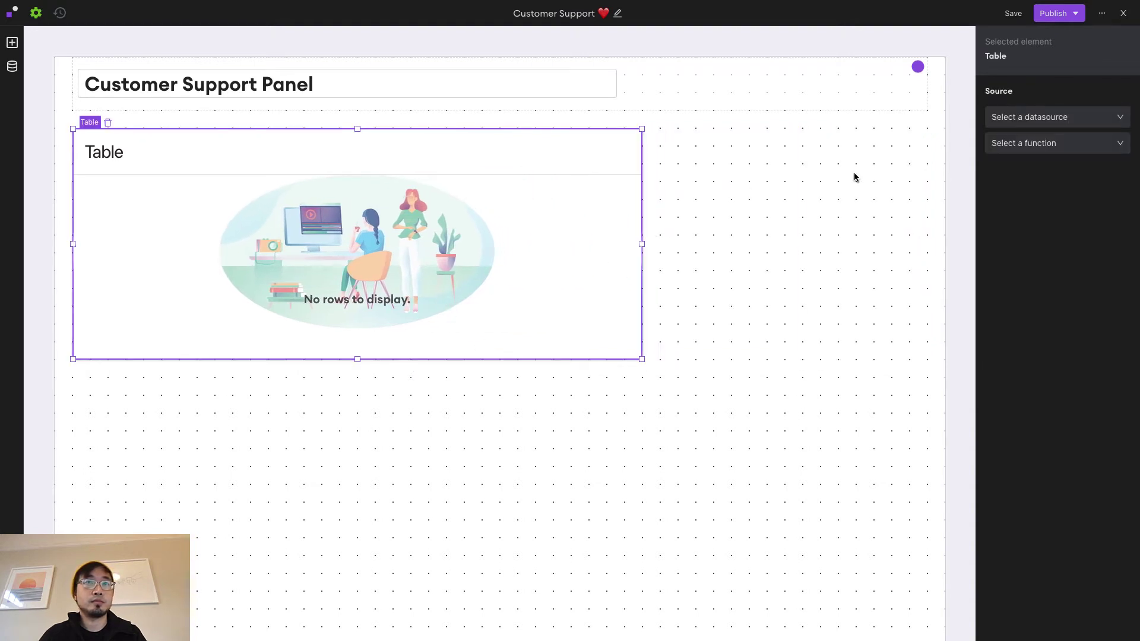
pyautogui.click(1075, 125)
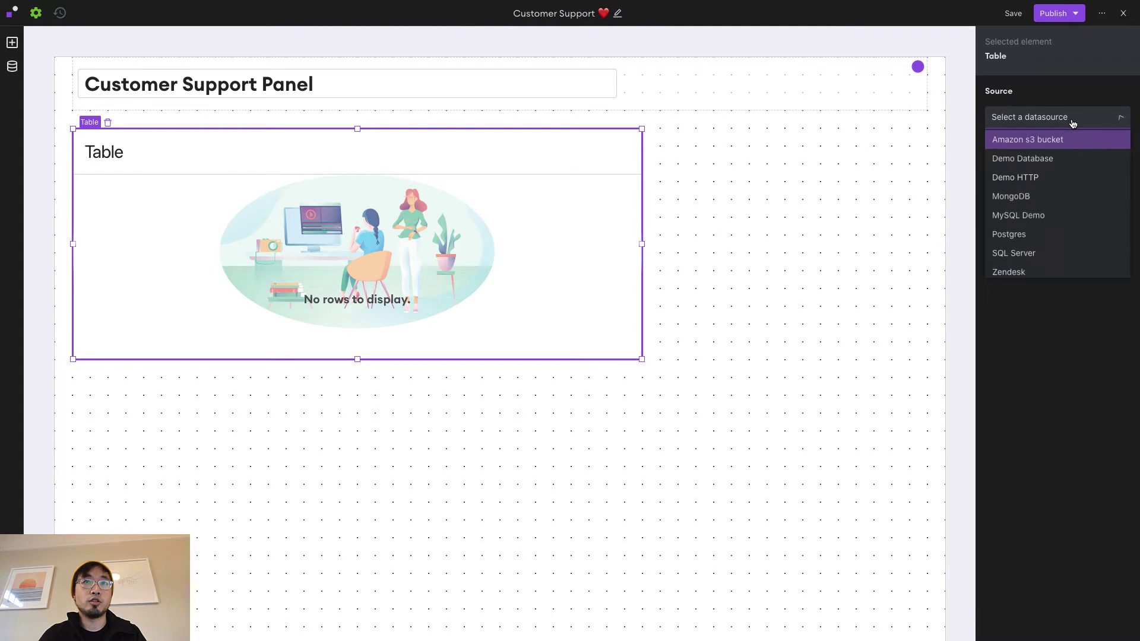
pyautogui.click(1074, 179)
pyautogui.click(1056, 143)
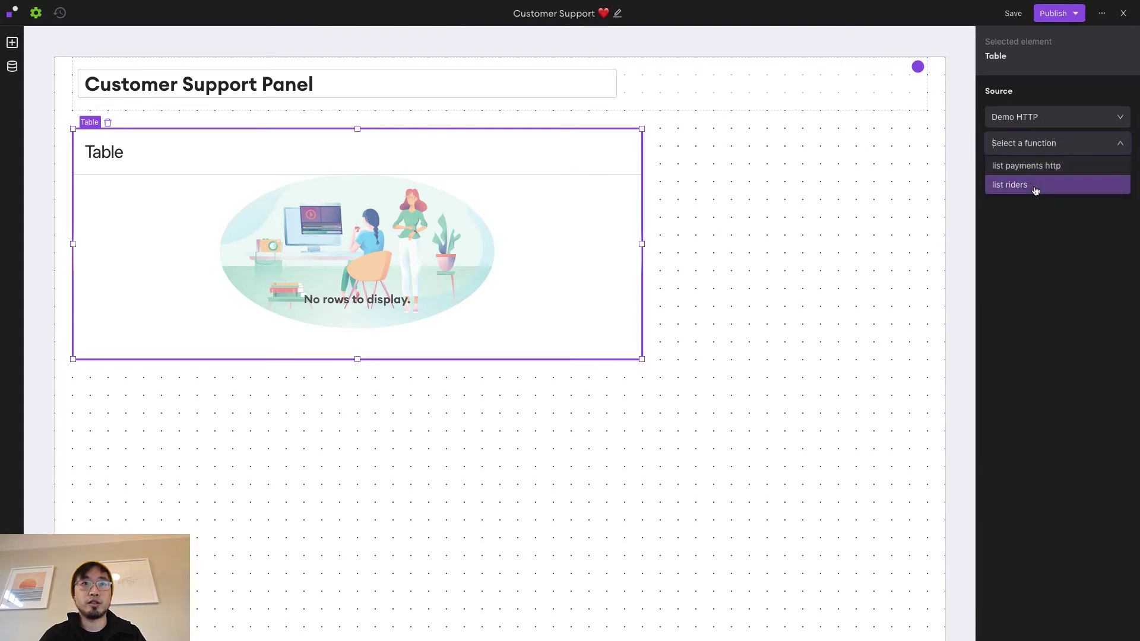
pyautogui.click(1035, 185)
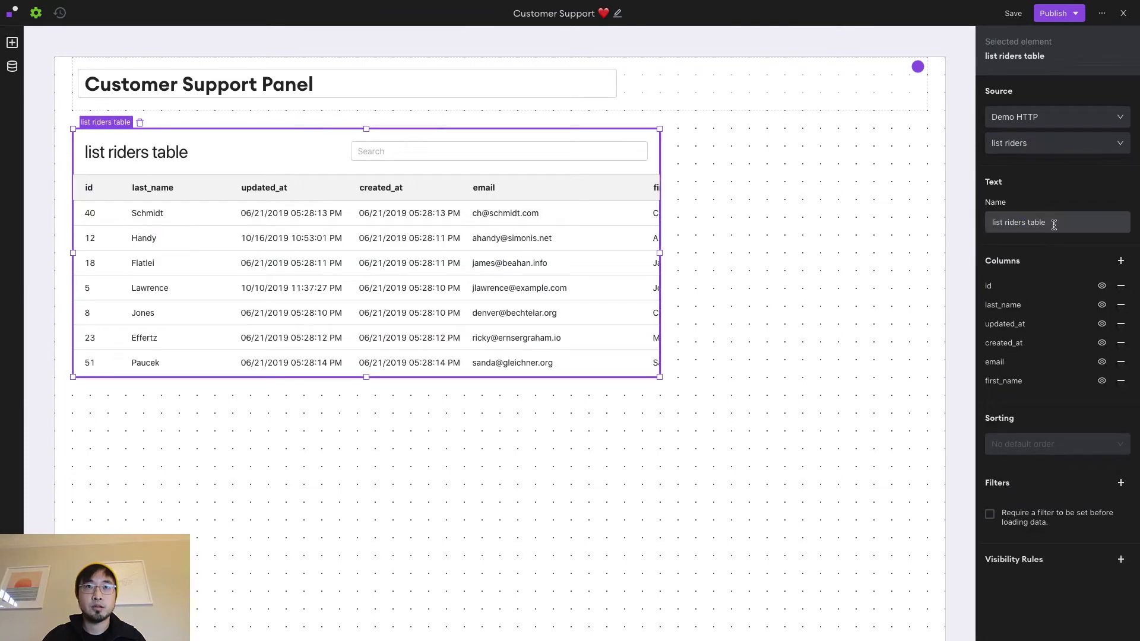
# Rename the table Customers and reorder its columns so first_name comes before last_name and email directly after it
pyautogui.moveTo(1053, 225); pyautogui.dragTo(985, 224)
pyautogui.write('Customer')
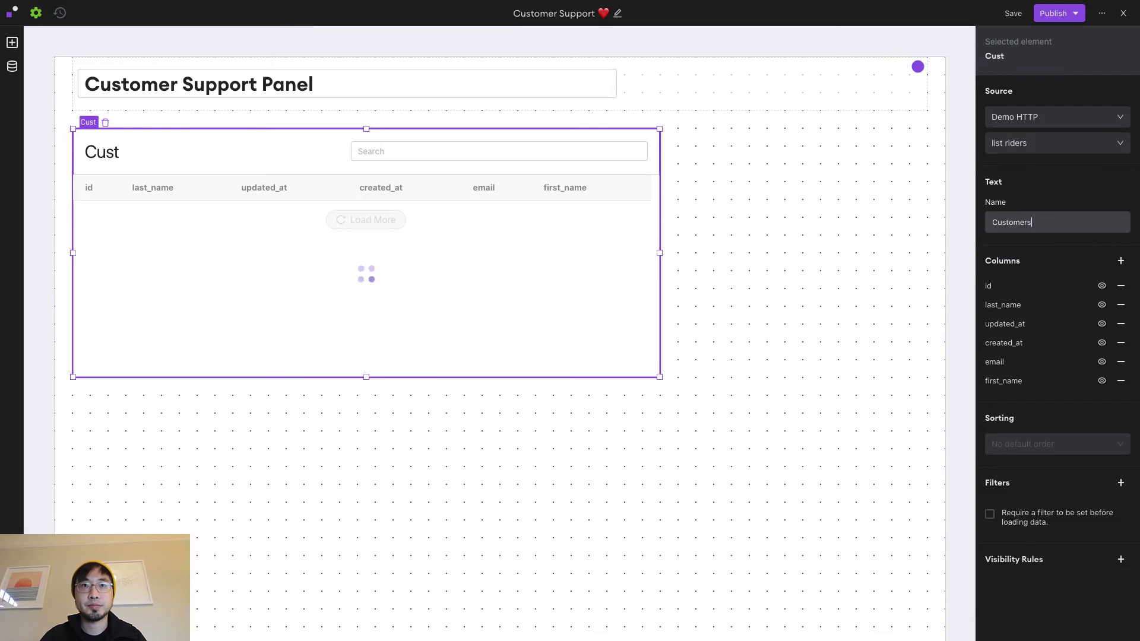
pyautogui.write('s')
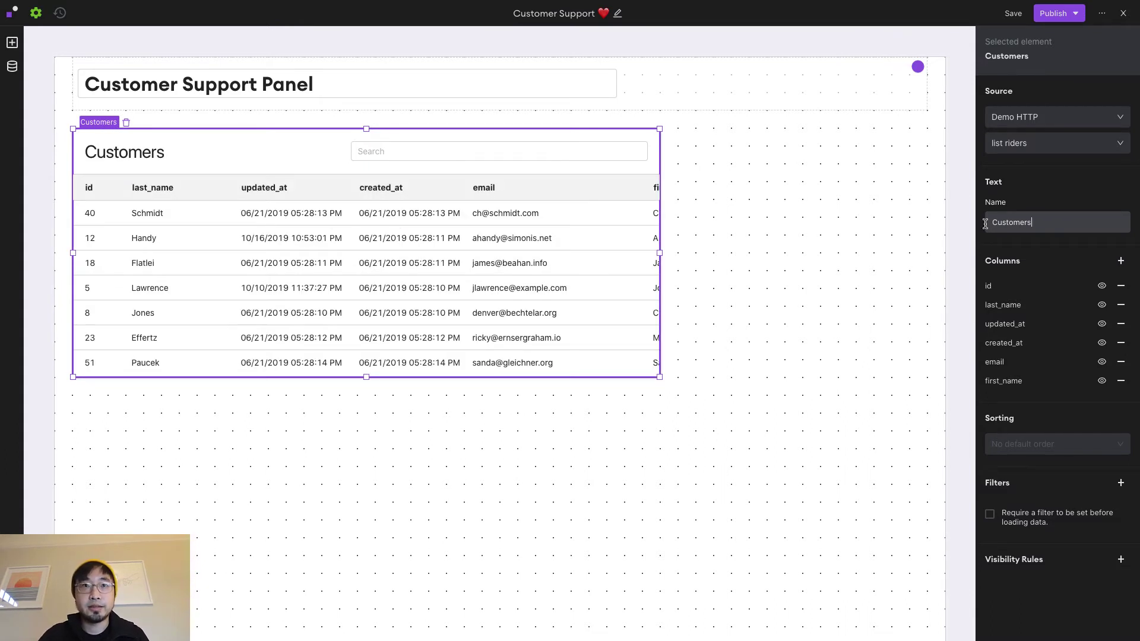
pyautogui.click(1096, 240)
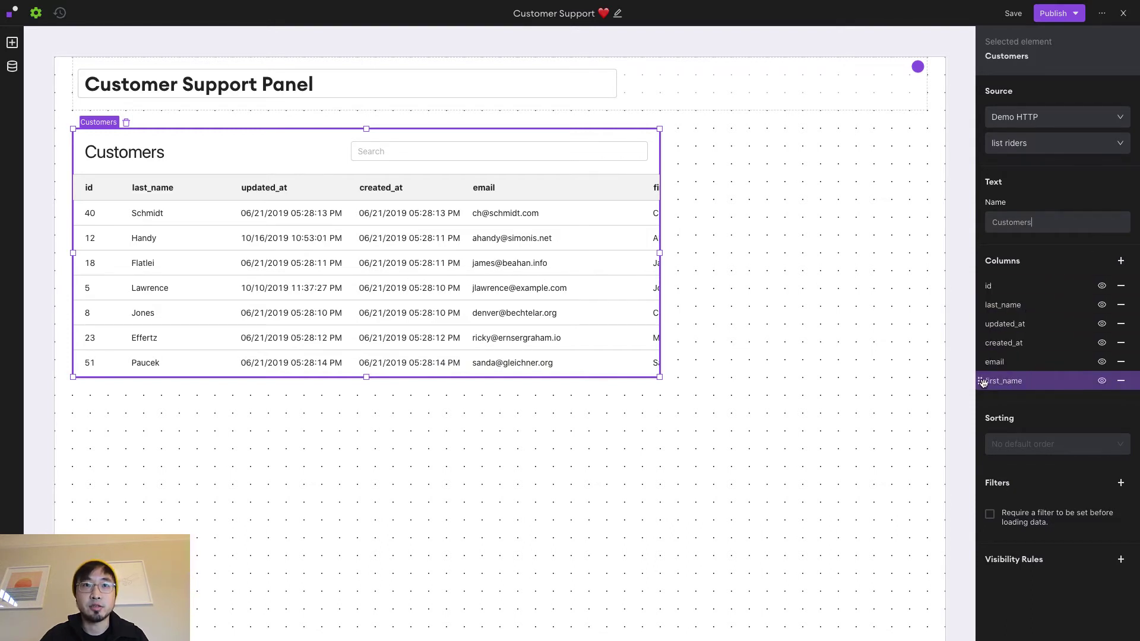
pyautogui.moveTo(981, 381); pyautogui.dragTo(983, 305)
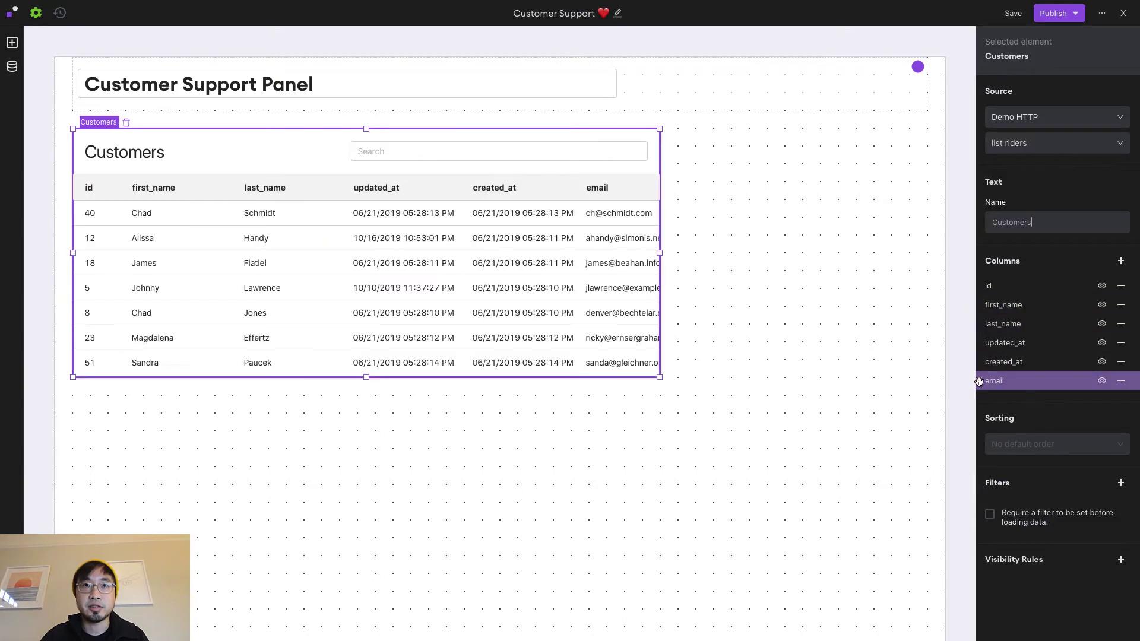
pyautogui.moveTo(980, 381); pyautogui.dragTo(983, 344)
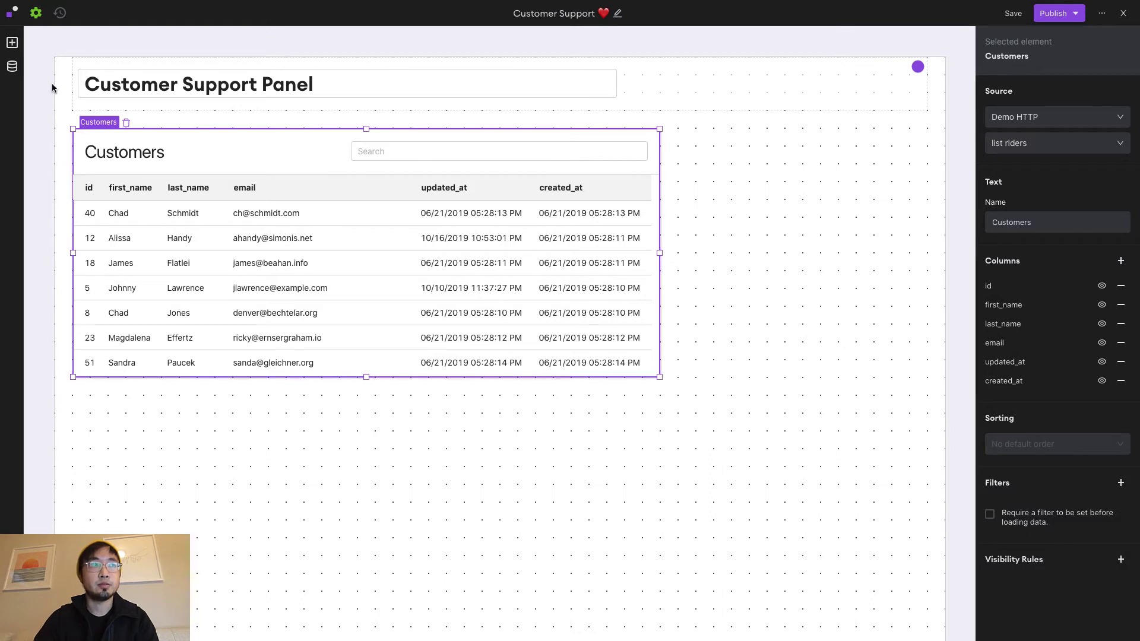
# Add a Detail component beside the Customers table and resize it to fit the canvas margin and match the table's height
pyautogui.click(11, 43)
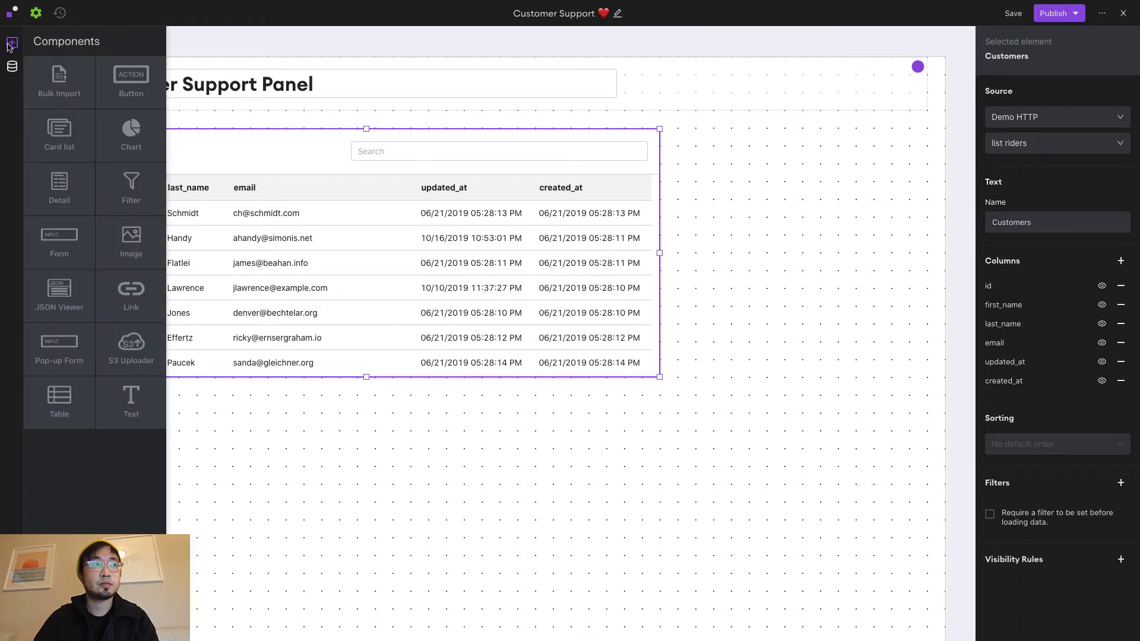
pyautogui.click(61, 185)
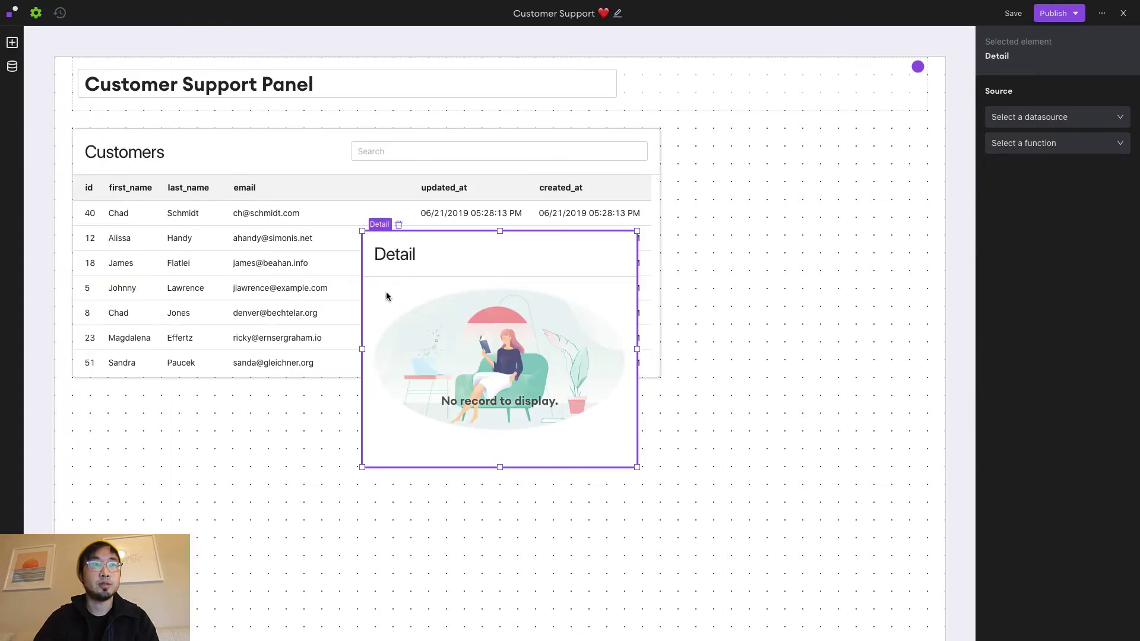
pyautogui.moveTo(386, 296); pyautogui.dragTo(705, 190)
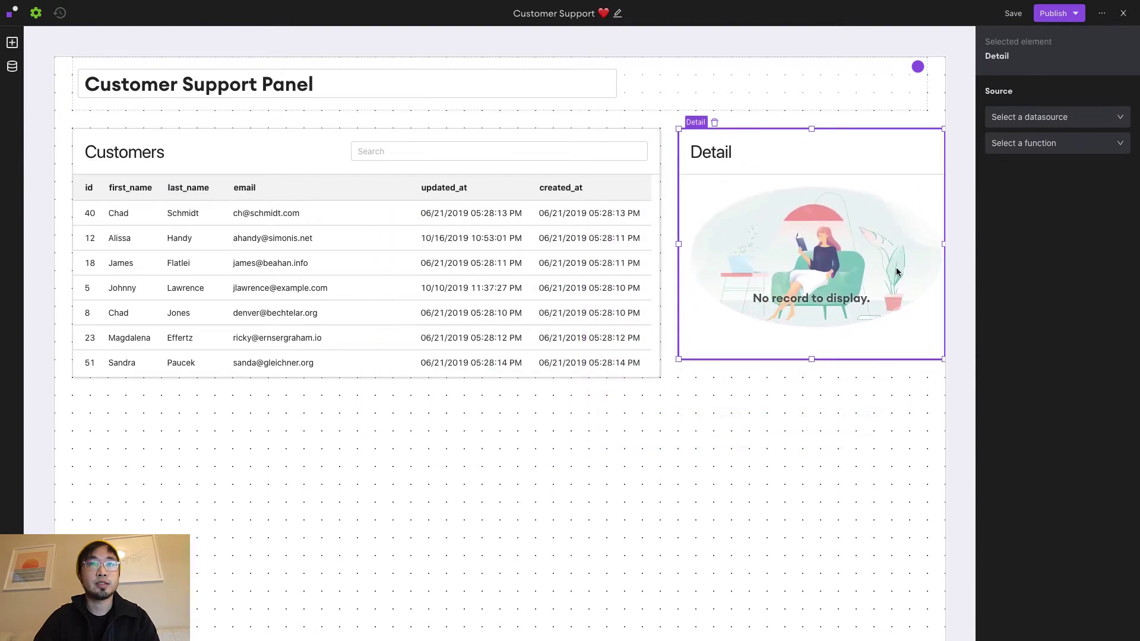
pyautogui.moveTo(943, 246); pyautogui.dragTo(928, 244)
pyautogui.moveTo(809, 362); pyautogui.dragTo(801, 375)
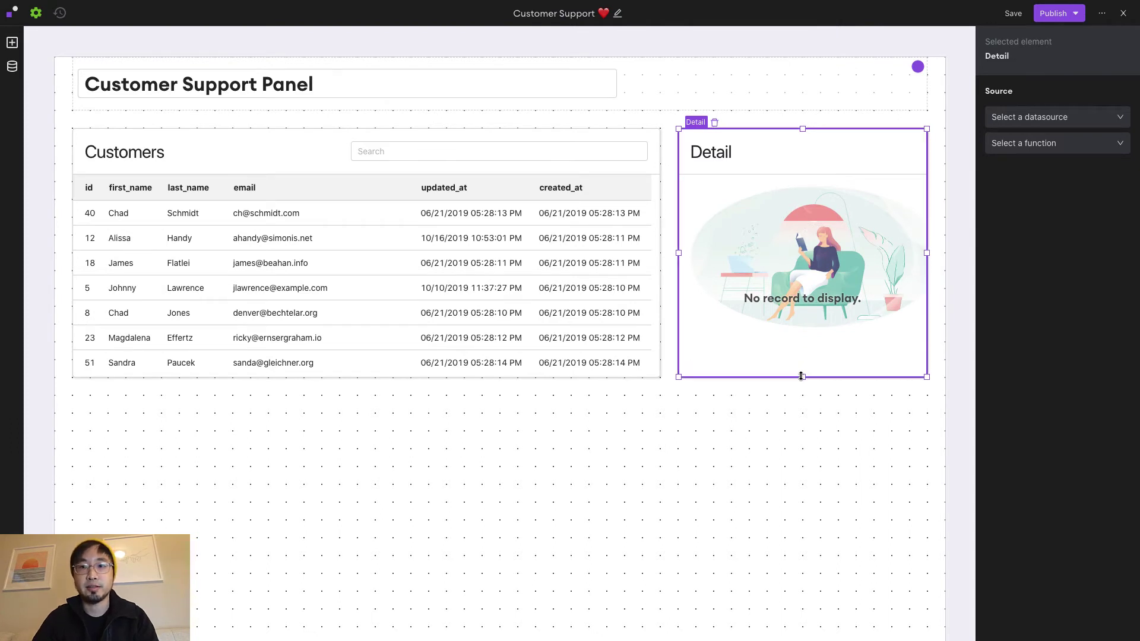
# Connect the Detail component to the Demo Database datasource using the List user_settings records function
pyautogui.click(1079, 118)
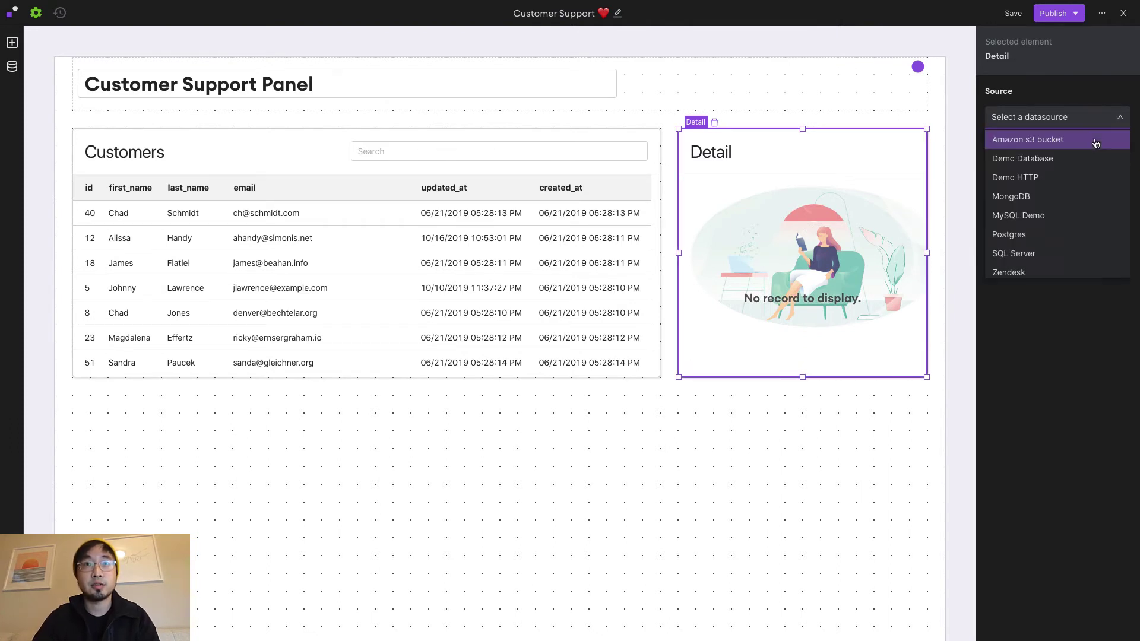
pyautogui.click(1059, 160)
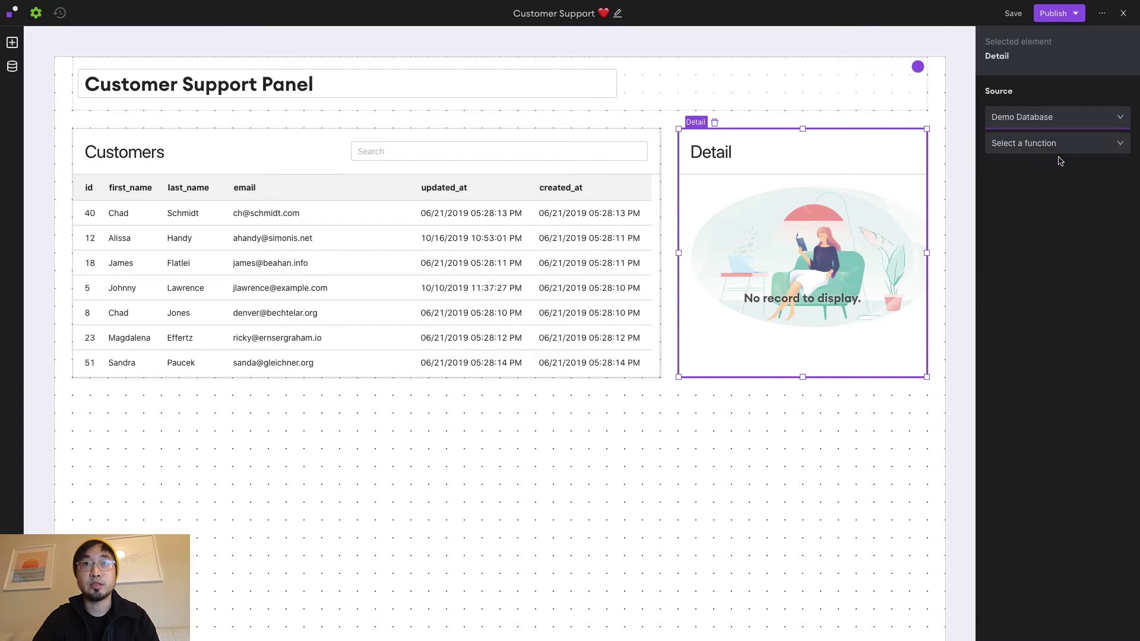
pyautogui.click(1054, 146)
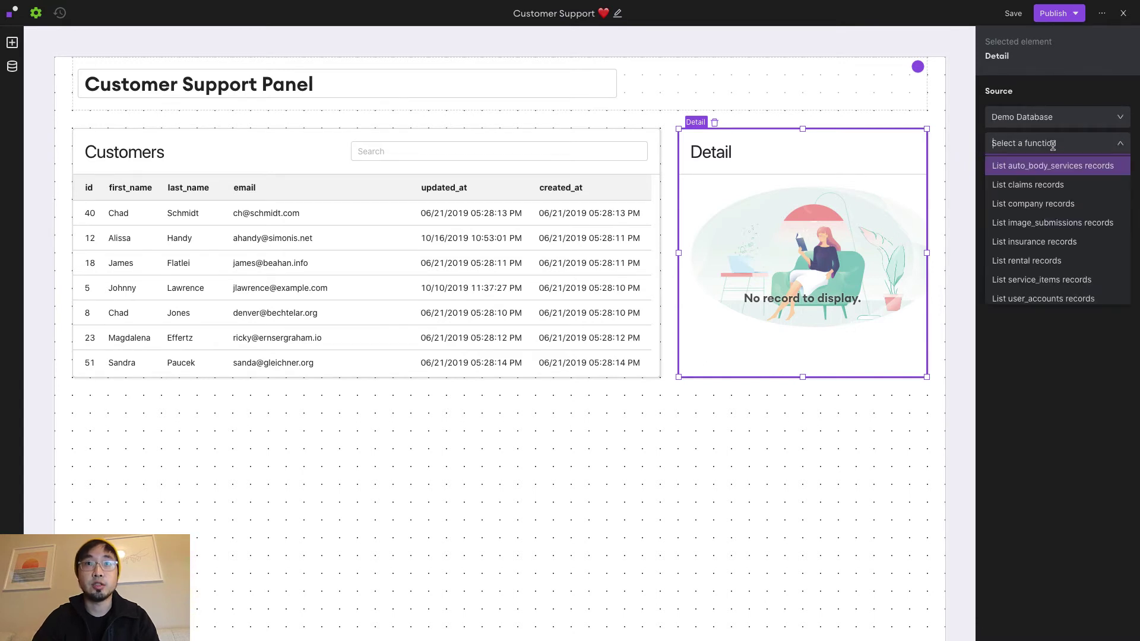
pyautogui.scroll(-1, 1054, 215)
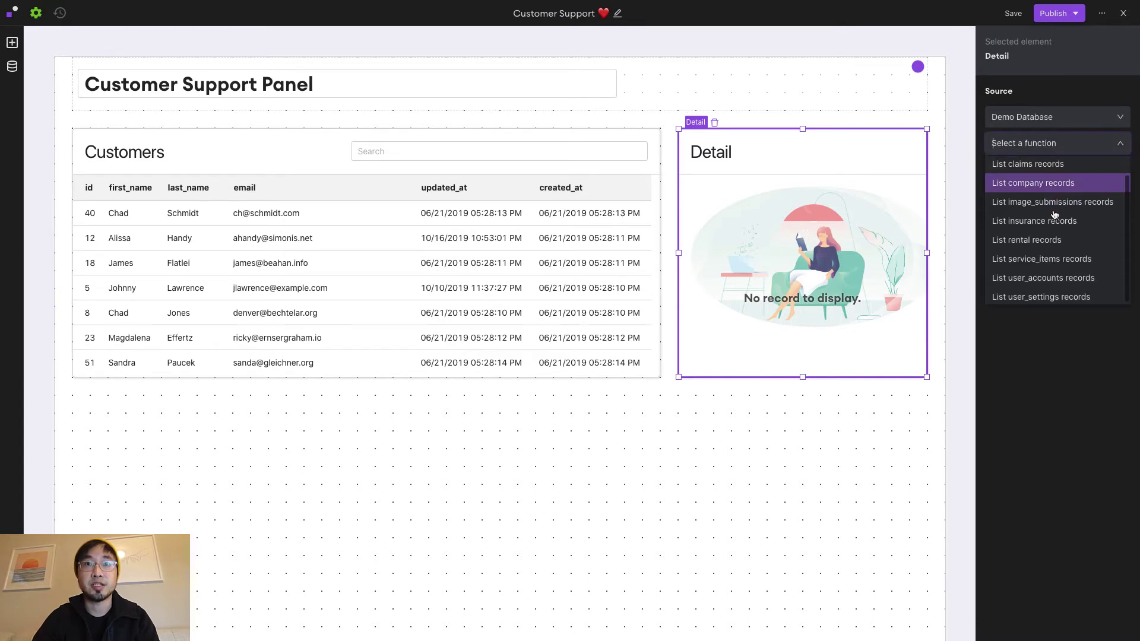
pyautogui.click(1047, 297)
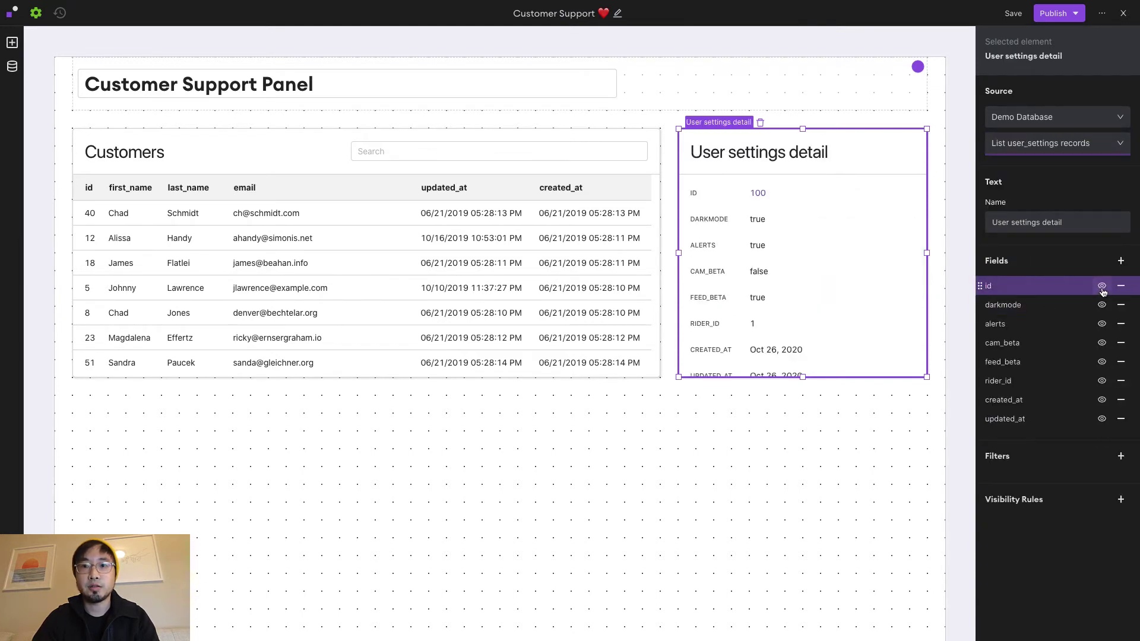
# Hide the detail view's id, created_at and updated_at fields and move rider_id above darkmode
pyautogui.click(1102, 287)
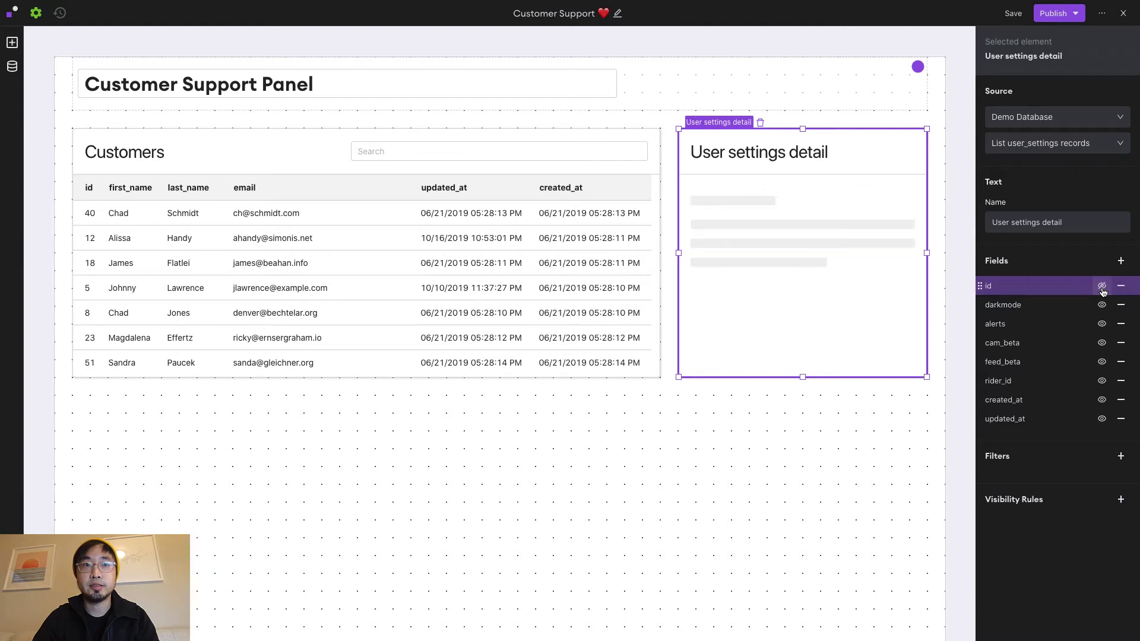
pyautogui.click(1102, 400)
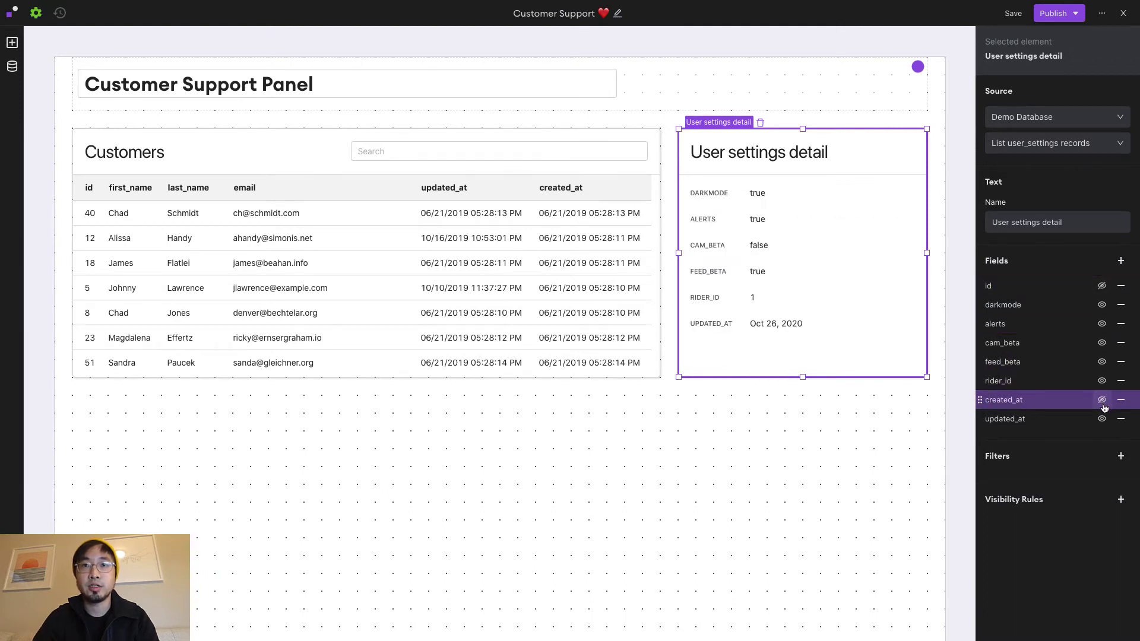
pyautogui.click(1102, 419)
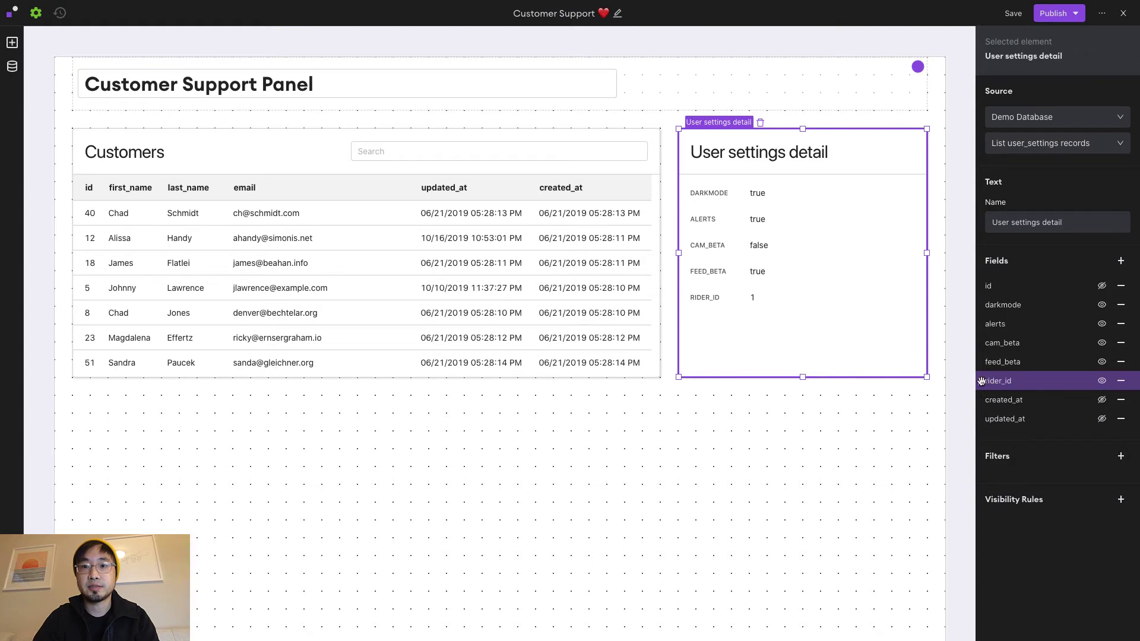
pyautogui.moveTo(980, 382); pyautogui.dragTo(985, 310)
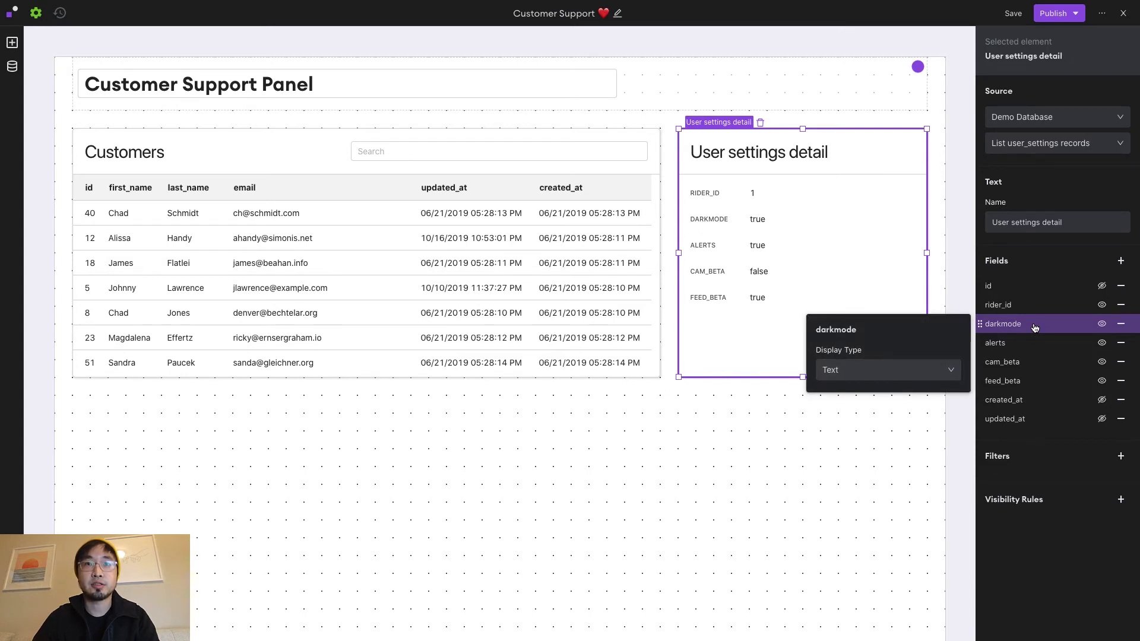
# Display the detail view's darkmode field as a Pillbox labelled On for true and Off for false
pyautogui.click(917, 372)
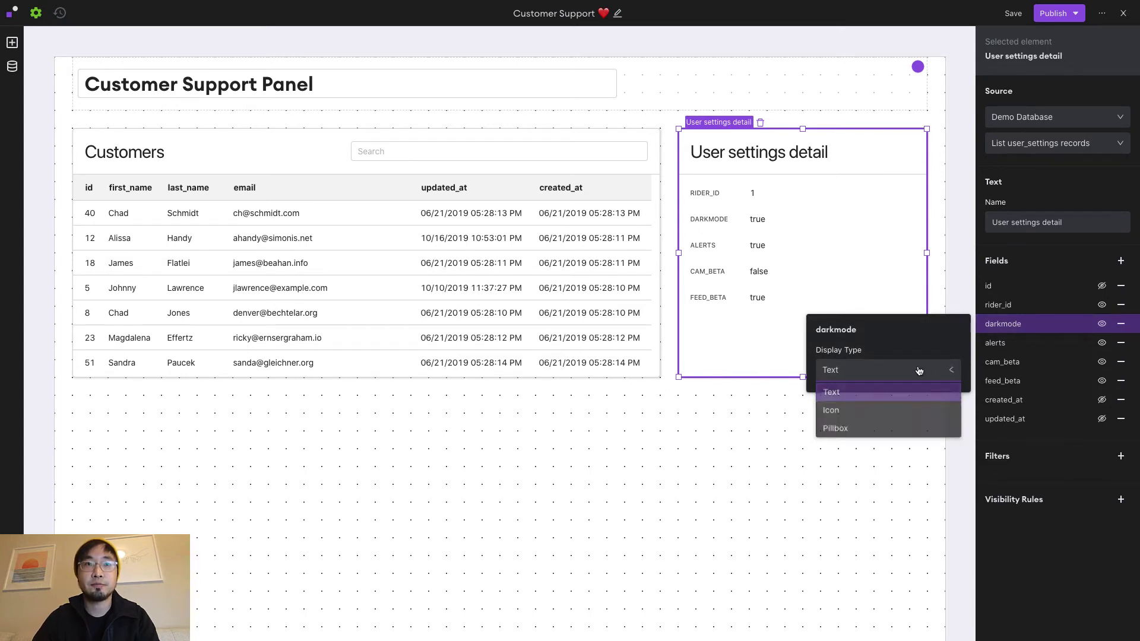
pyautogui.click(872, 431)
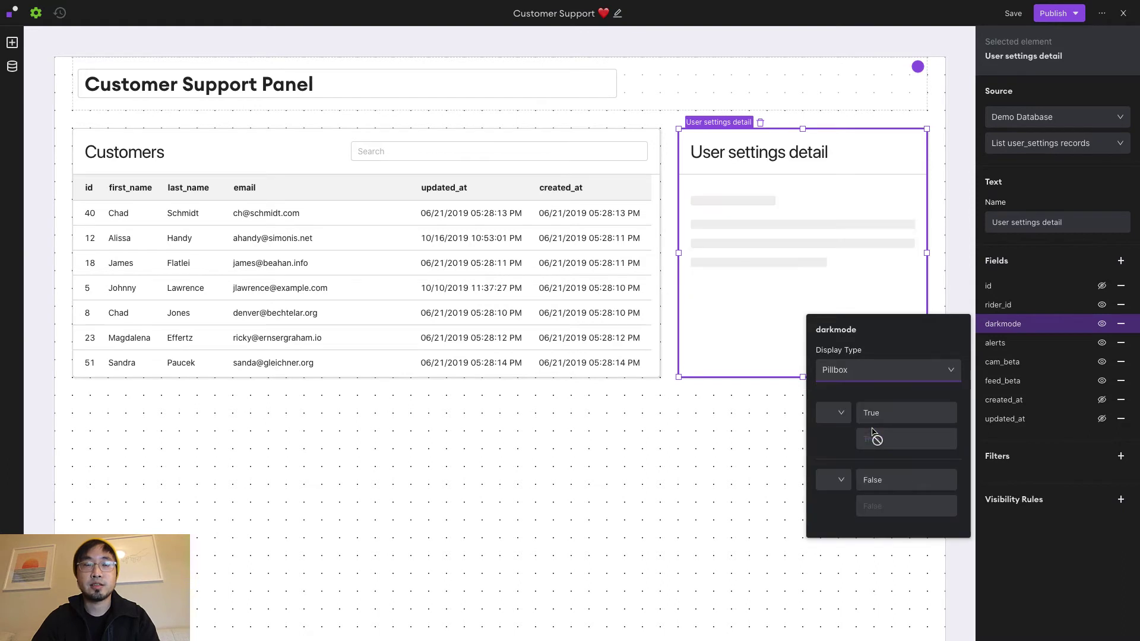
pyautogui.doubleClick(905, 417)
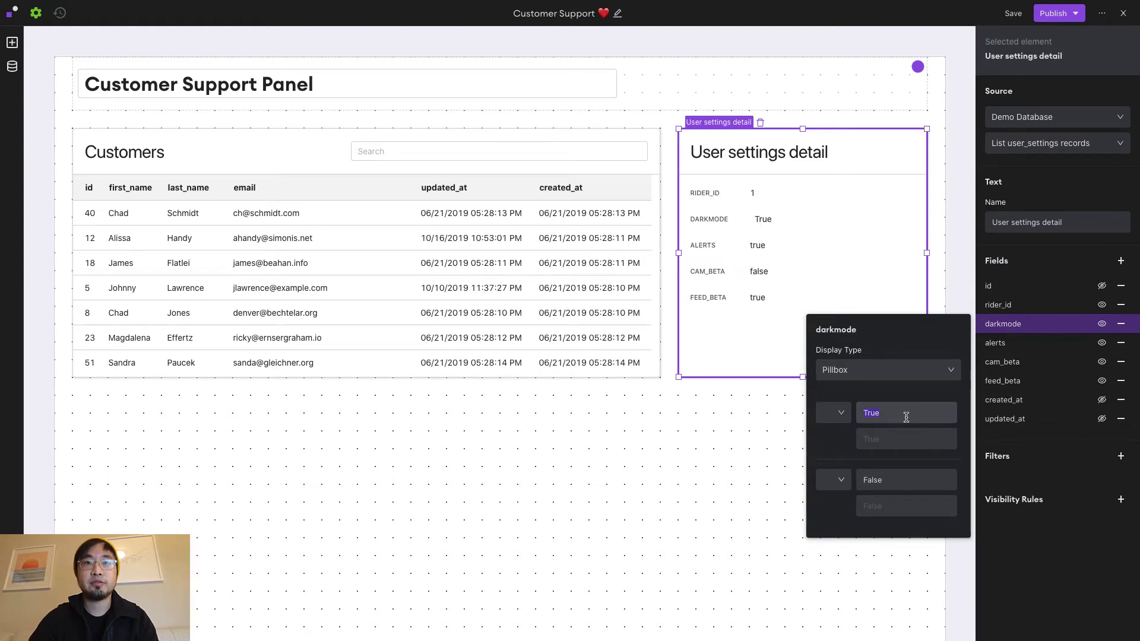
pyautogui.write('On')
pyautogui.click(921, 483)
pyautogui.doubleClick(906, 479)
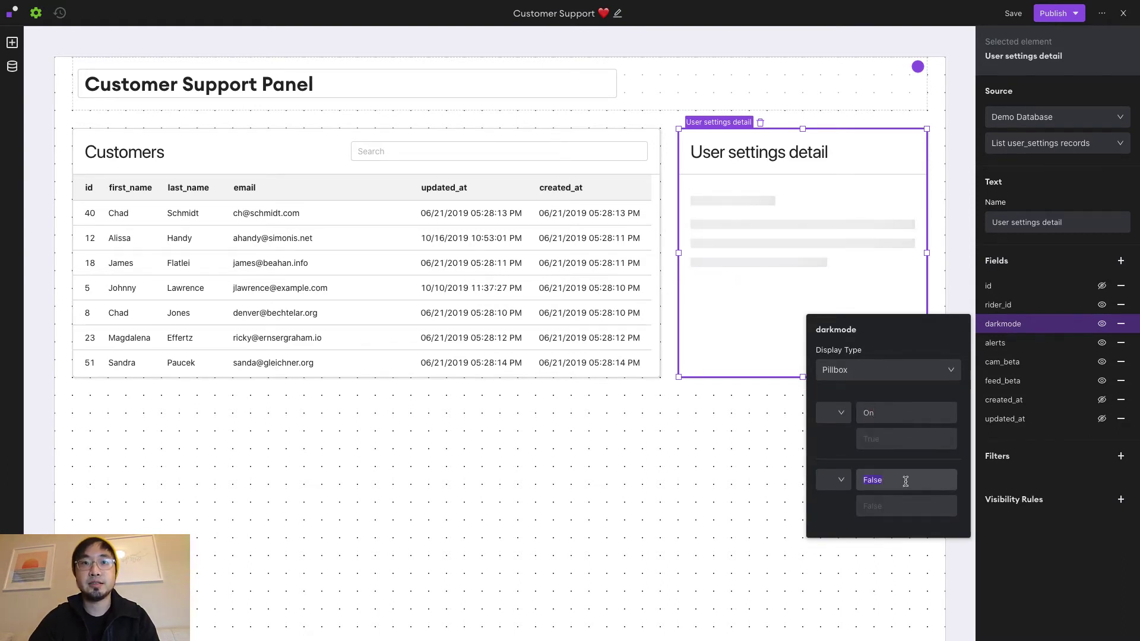
pyautogui.write('Off')
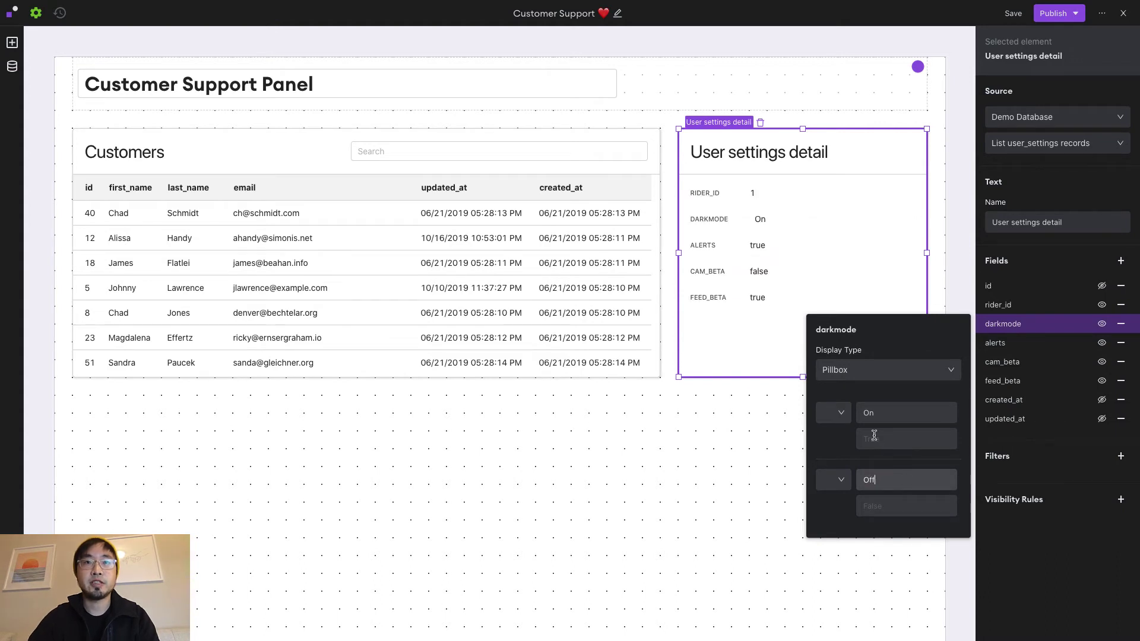
# Colour the darkmode pillbox green for On and red for Off
pyautogui.click(871, 439)
pyautogui.click(834, 414)
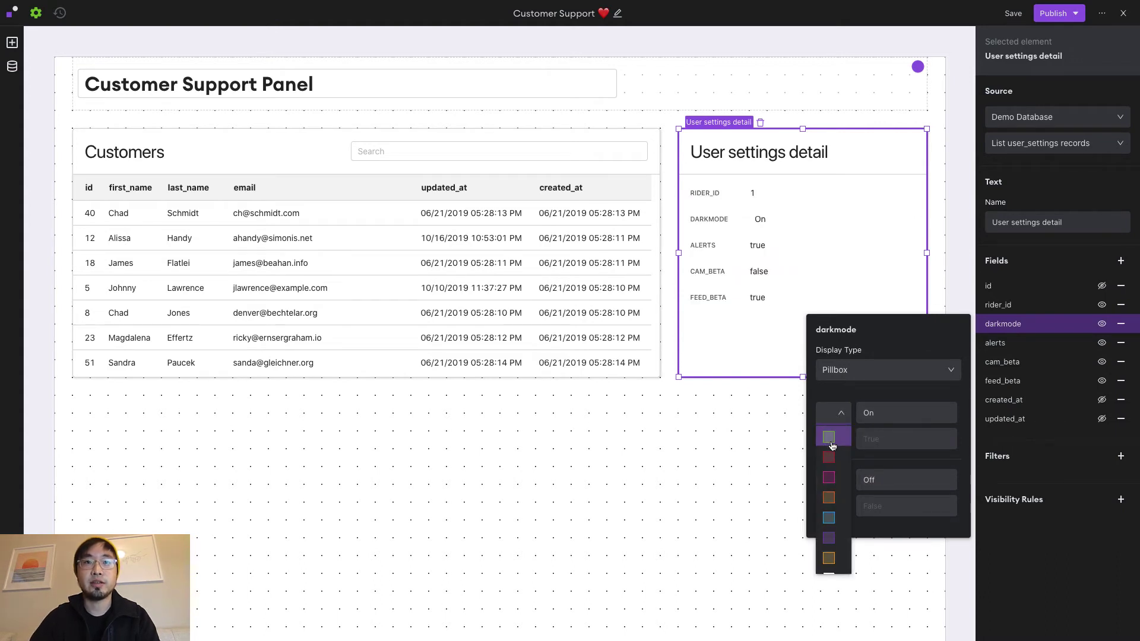
pyautogui.click(832, 442)
pyautogui.click(834, 480)
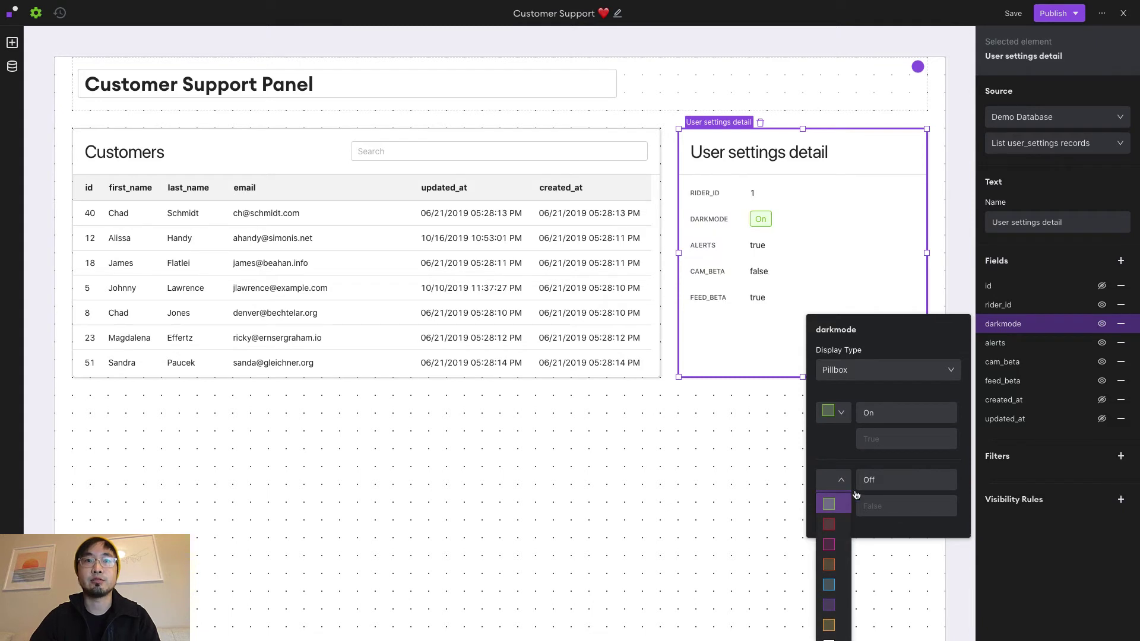
pyautogui.click(835, 525)
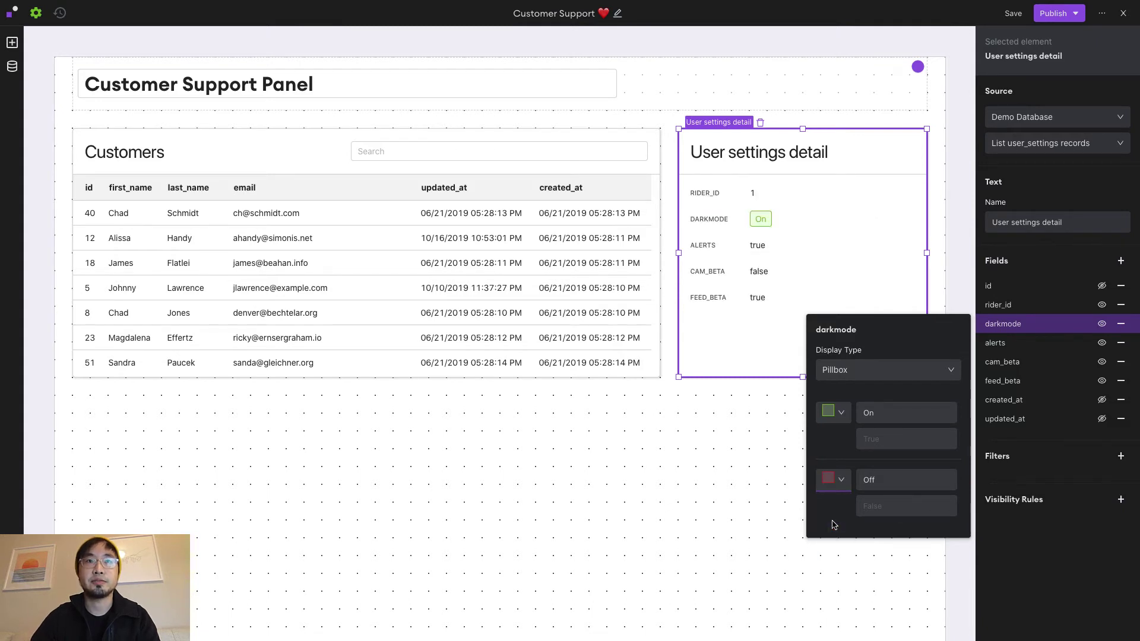
# Display the alerts field as a Pillbox with a green On label for true and a red Off label for false
pyautogui.click(1053, 351)
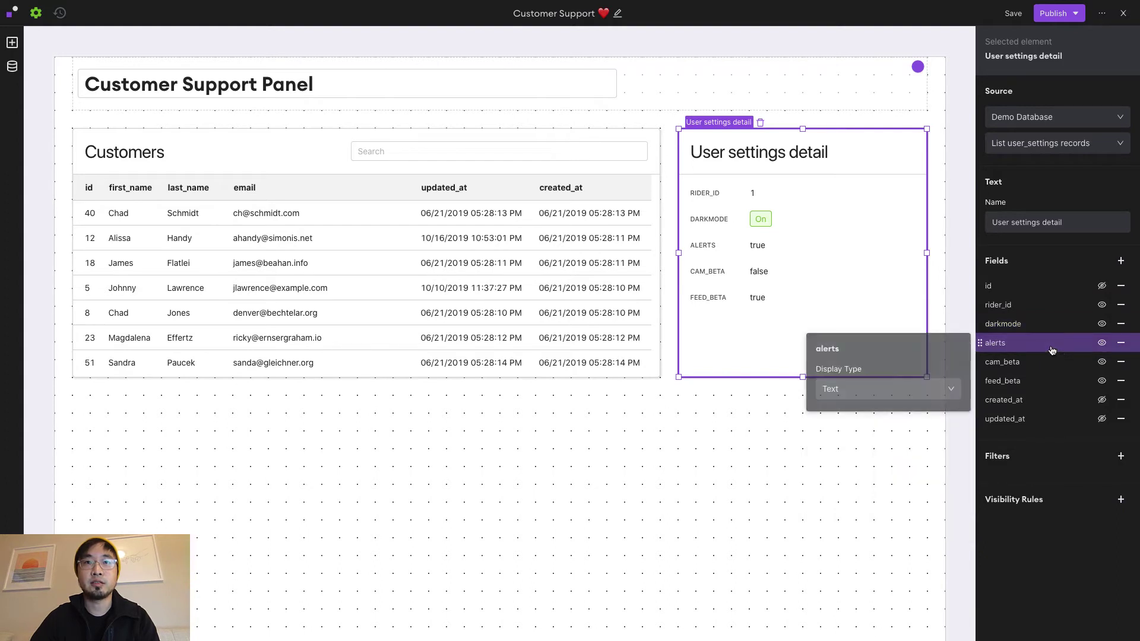
pyautogui.click(929, 388)
pyautogui.click(877, 432)
pyautogui.write('On')
pyautogui.press('Tab')
pyautogui.press('Tab')
pyautogui.write('Off')
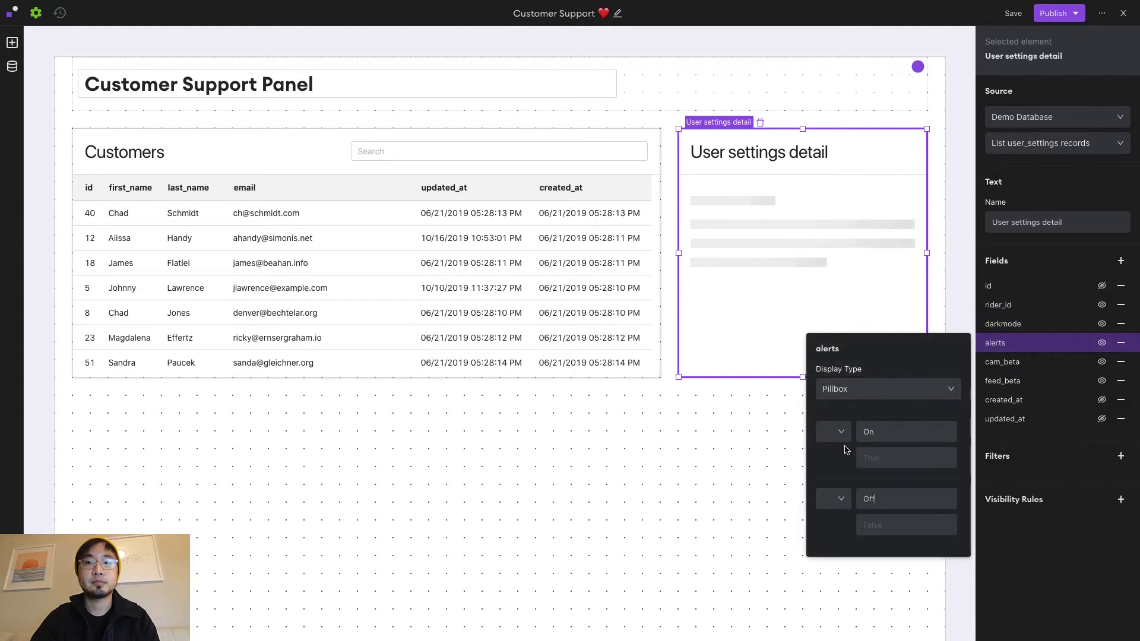
pyautogui.click(829, 434)
pyautogui.press('Return')
pyautogui.click(829, 434)
# Display the cam_beta field as a Pillbox labelled On for true and Off for false
pyautogui.click(1003, 362)
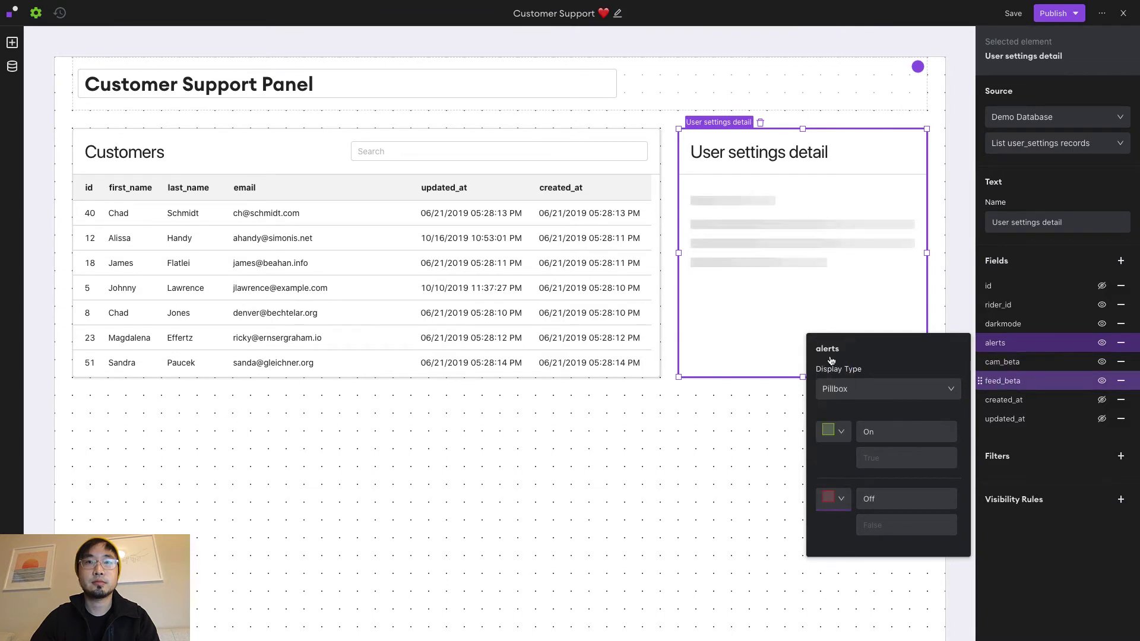
pyautogui.click(929, 408)
pyautogui.click(876, 467)
pyautogui.write('On')
pyautogui.press('Tab')
pyautogui.press('Tab')
pyautogui.write('Off')
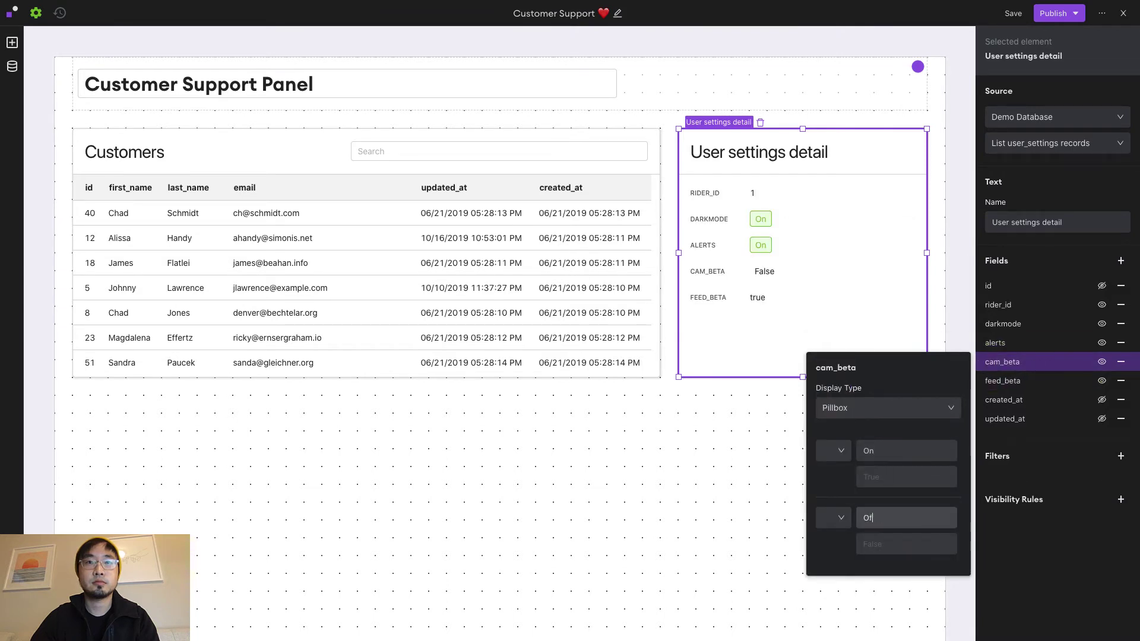
# Colour the cam_beta pillbox green for On and red for Off
pyautogui.hotkey('shift', 'Tab')
pyautogui.hotkey('shift', 'Tab')
pyautogui.hotkey('shift', 'Tab')
pyautogui.press('space')
pyautogui.press('Return')
pyautogui.click(833, 517)
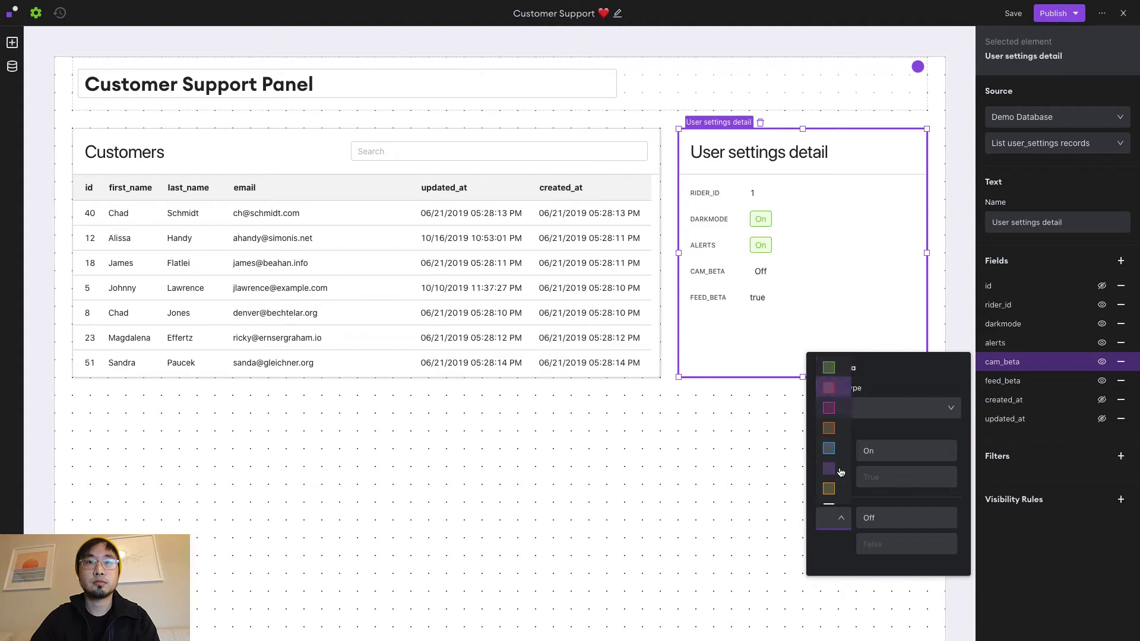
pyautogui.click(829, 389)
# Display the feed_beta field as a Pillbox with a green On label for true and a red Off label for false
pyautogui.click(1043, 381)
pyautogui.click(891, 427)
pyautogui.click(855, 487)
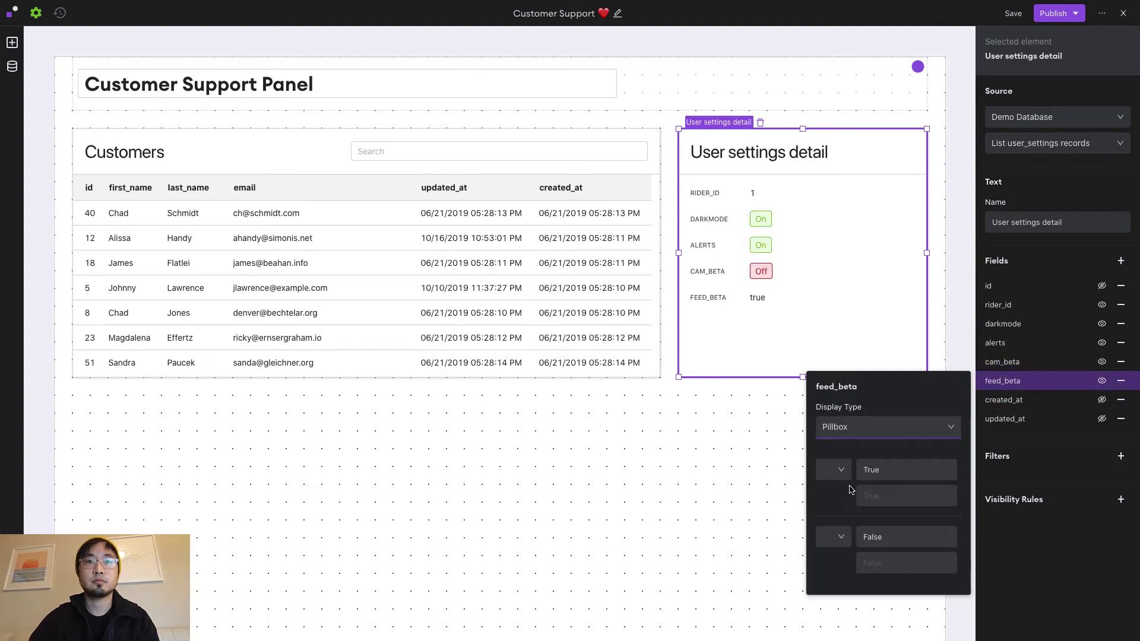
pyautogui.doubleClick(893, 475)
pyautogui.write('On')
pyautogui.press('Tab')
pyautogui.press('Tab')
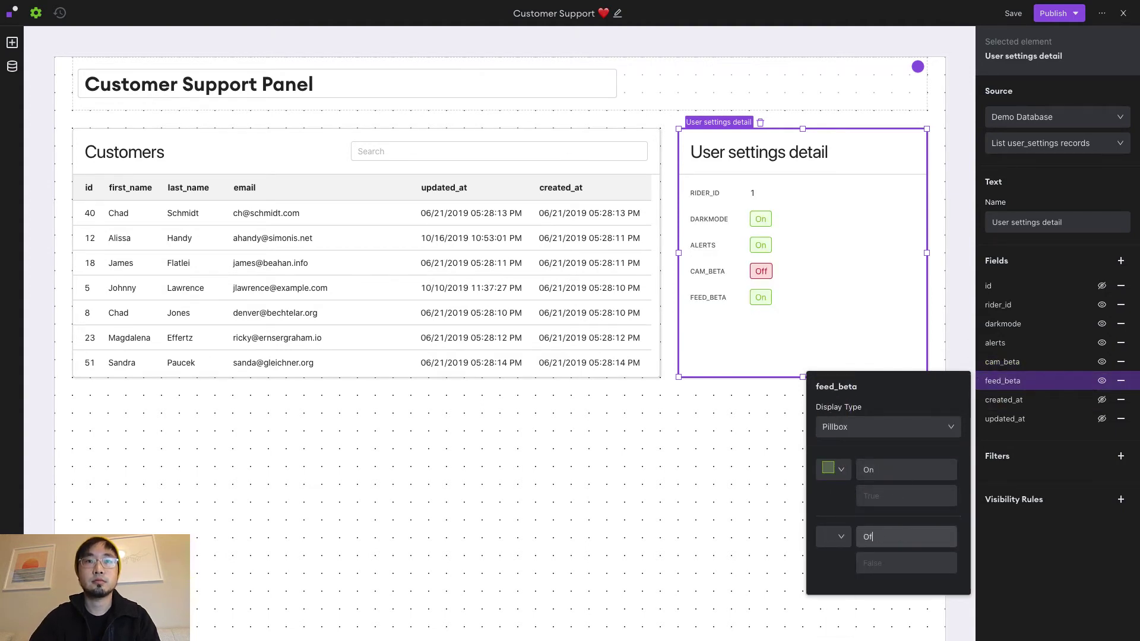
pyautogui.write('Off')
pyautogui.click(841, 537)
pyautogui.click(830, 407)
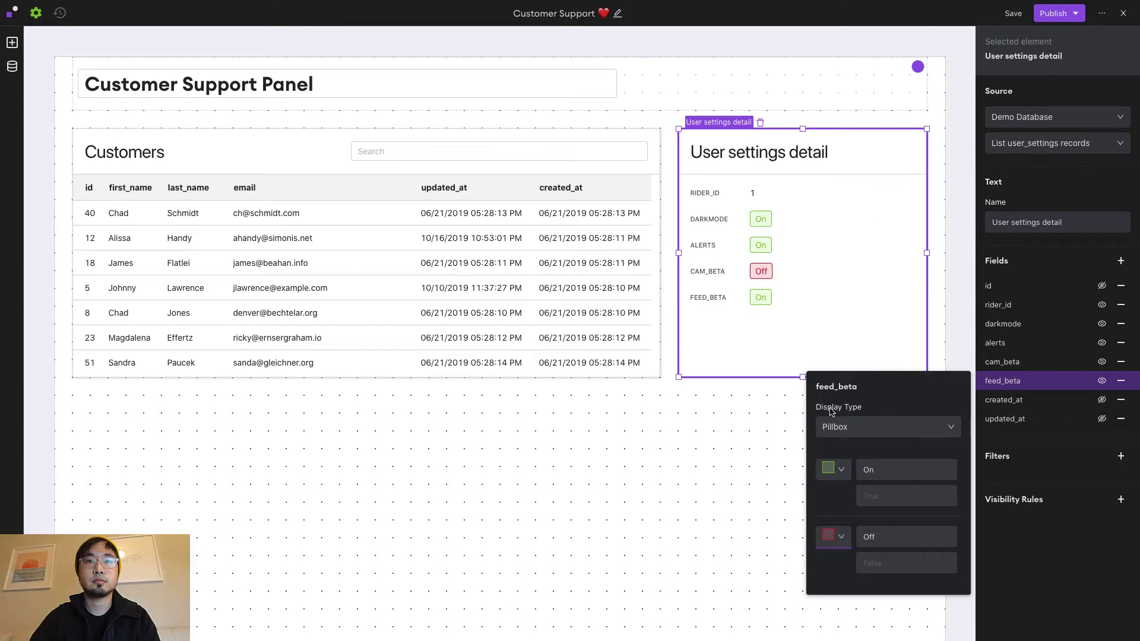
pyautogui.click(1050, 262)
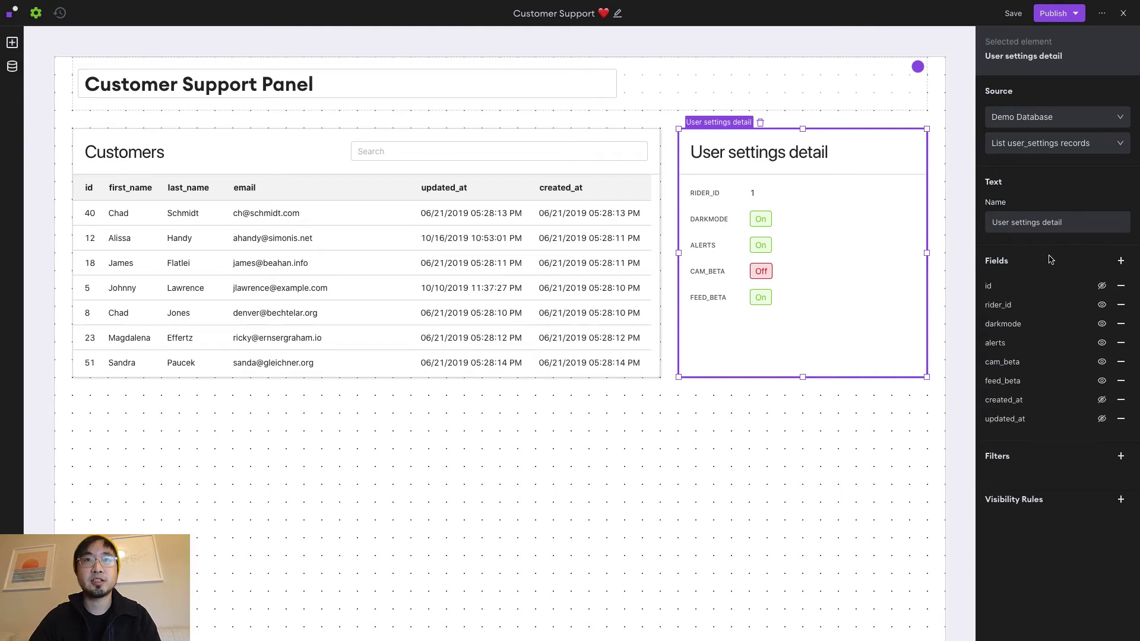
# Add a Pop-up Form component to the user settings detail view
pyautogui.click(1120, 262)
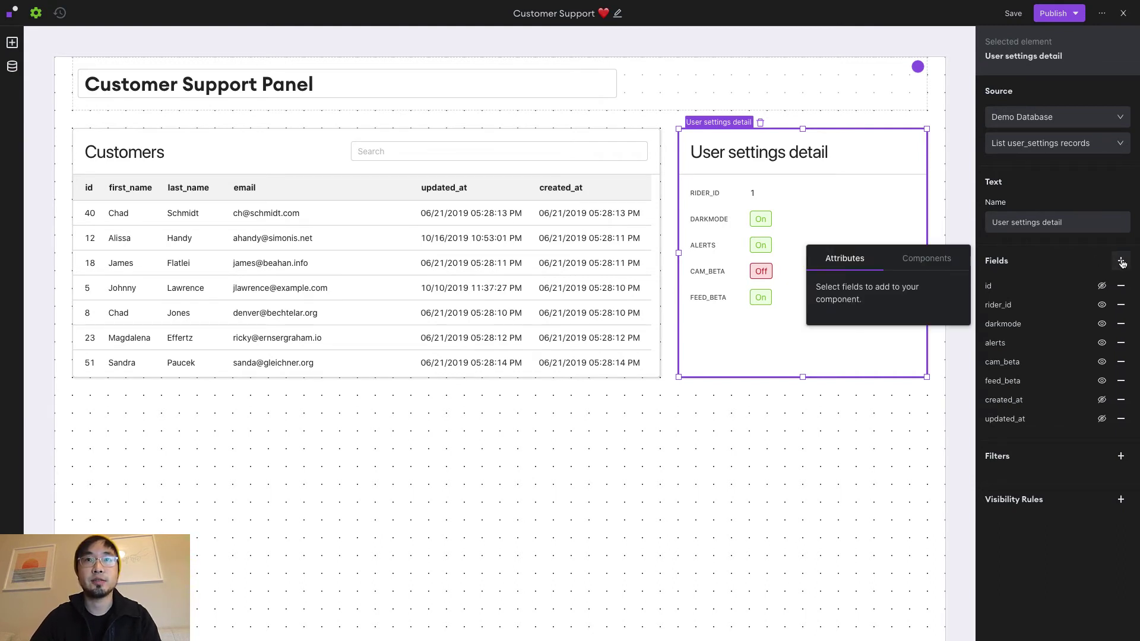
pyautogui.click(928, 261)
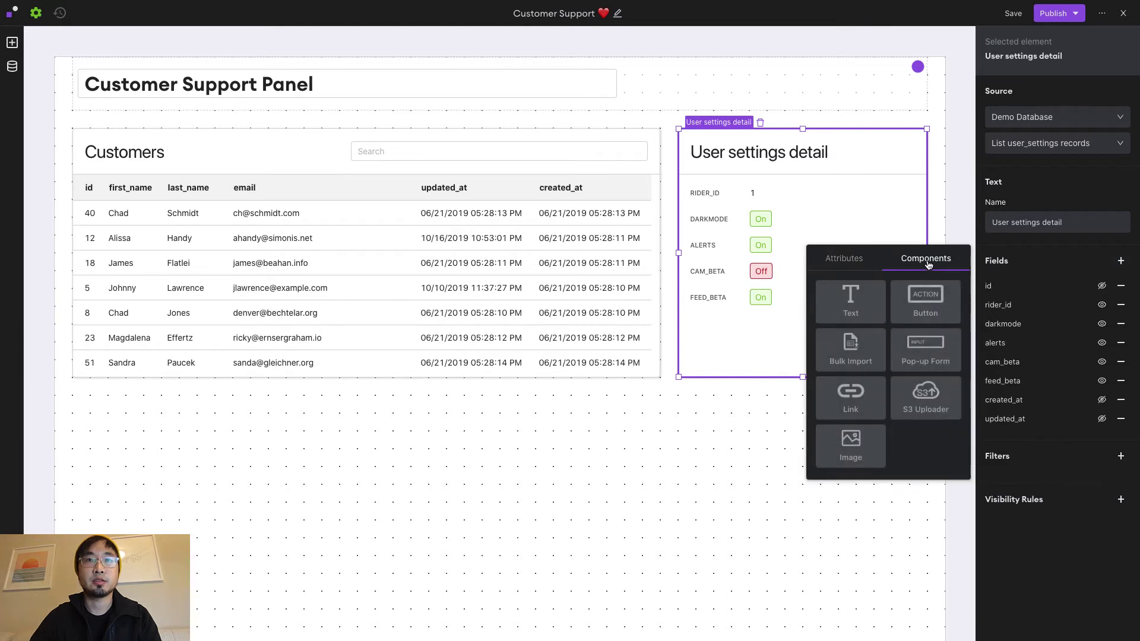
pyautogui.click(927, 360)
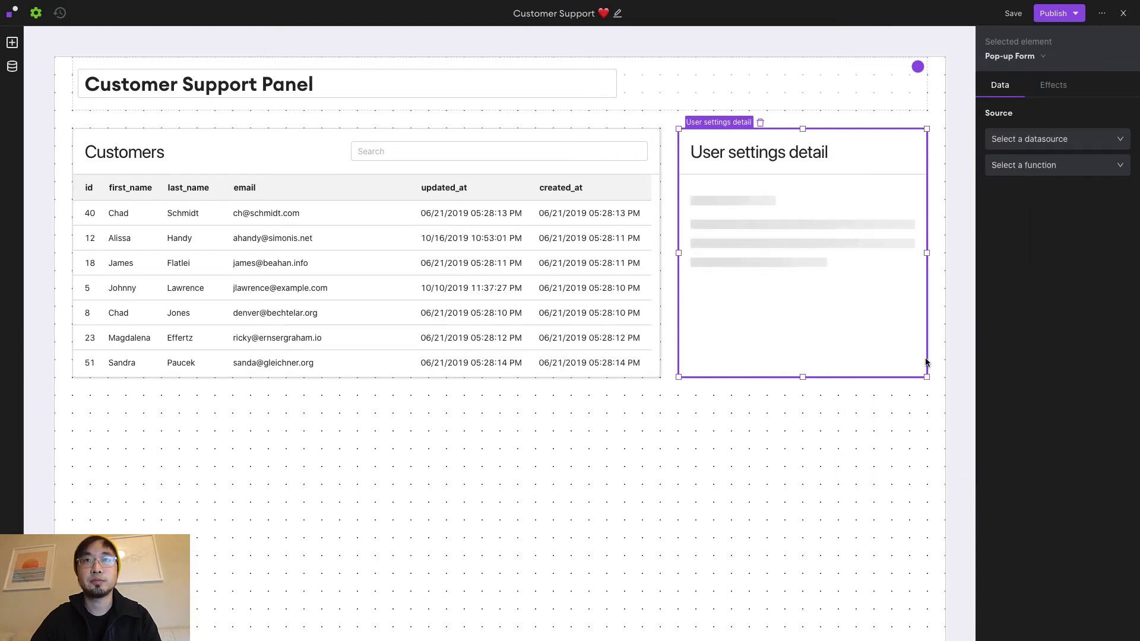
# Connect the pop-up form to the Demo Database datasource using the Insert user_settings record function
pyautogui.click(1056, 141)
pyautogui.click(1046, 180)
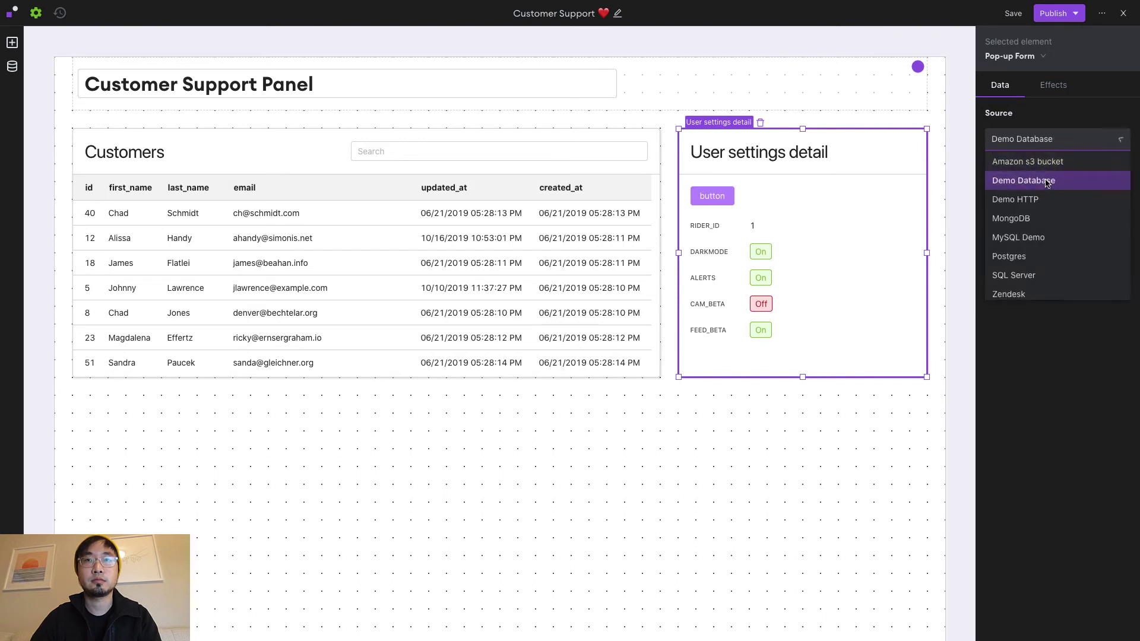
pyautogui.click(1053, 166)
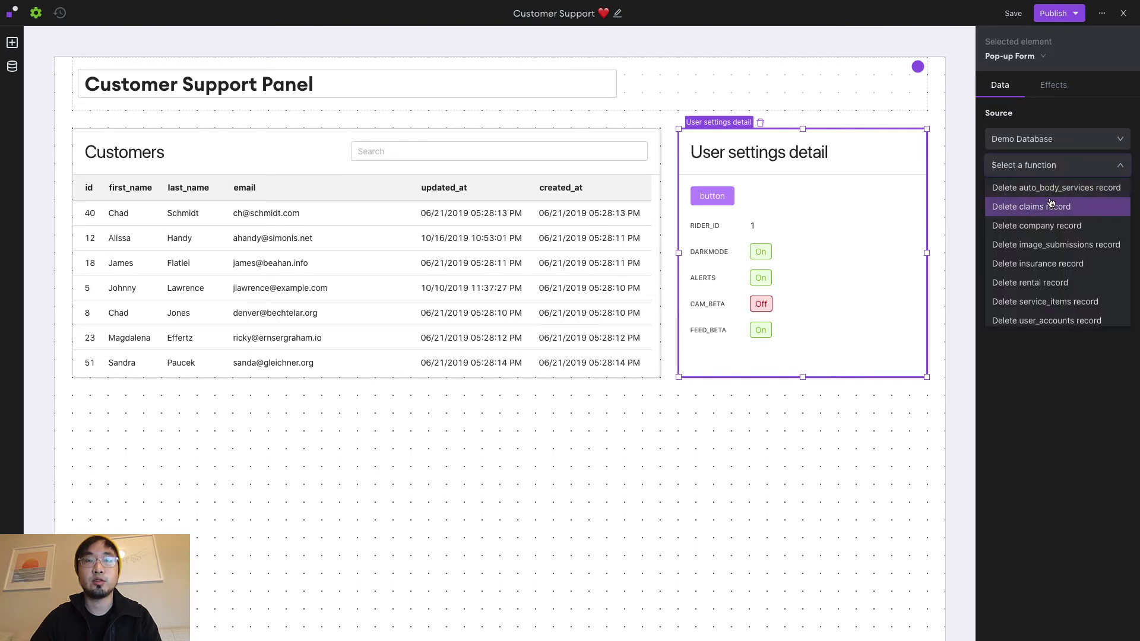
pyautogui.scroll(-2, 1048, 229)
pyautogui.scroll(-3, 1048, 230)
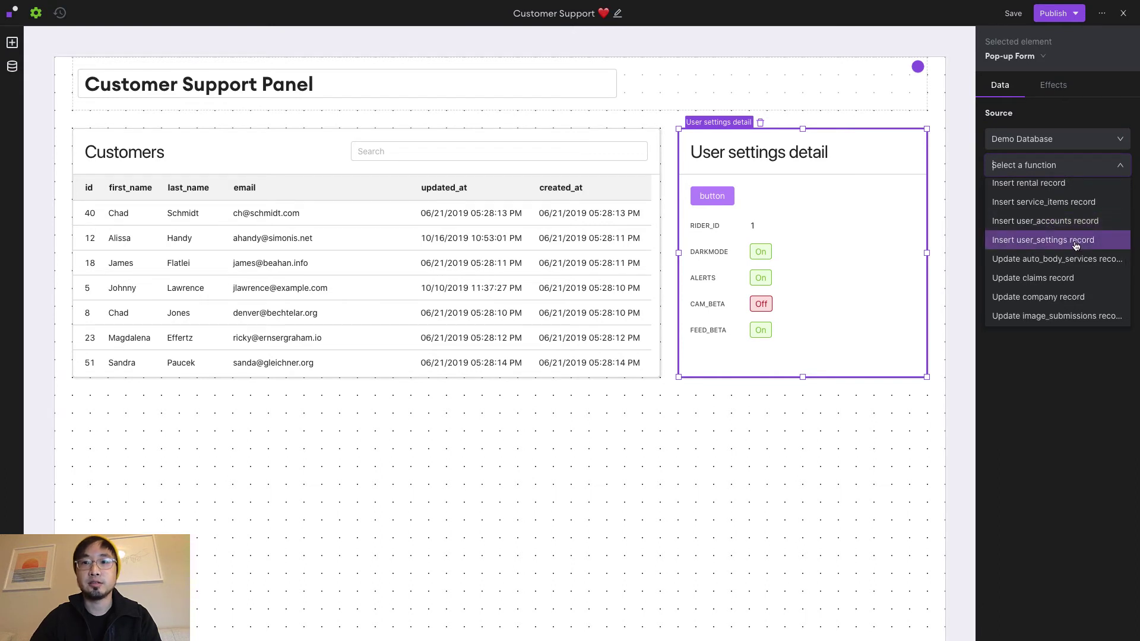
pyautogui.click(1071, 244)
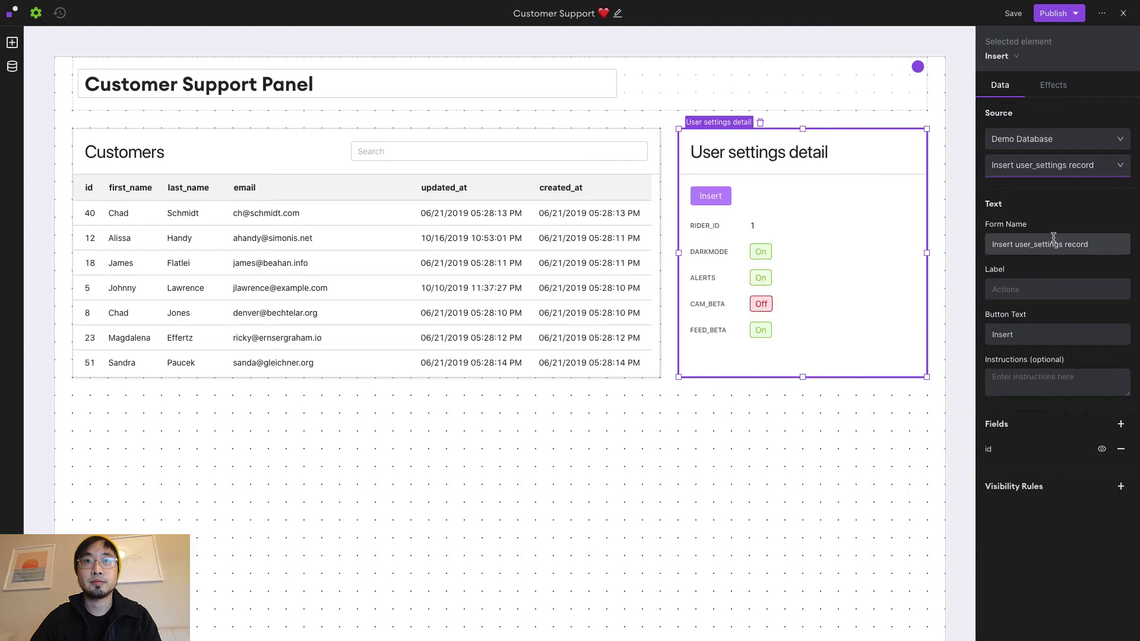
# Set the pop-up form's button text to Edit Settings
pyautogui.doubleClick(1023, 337)
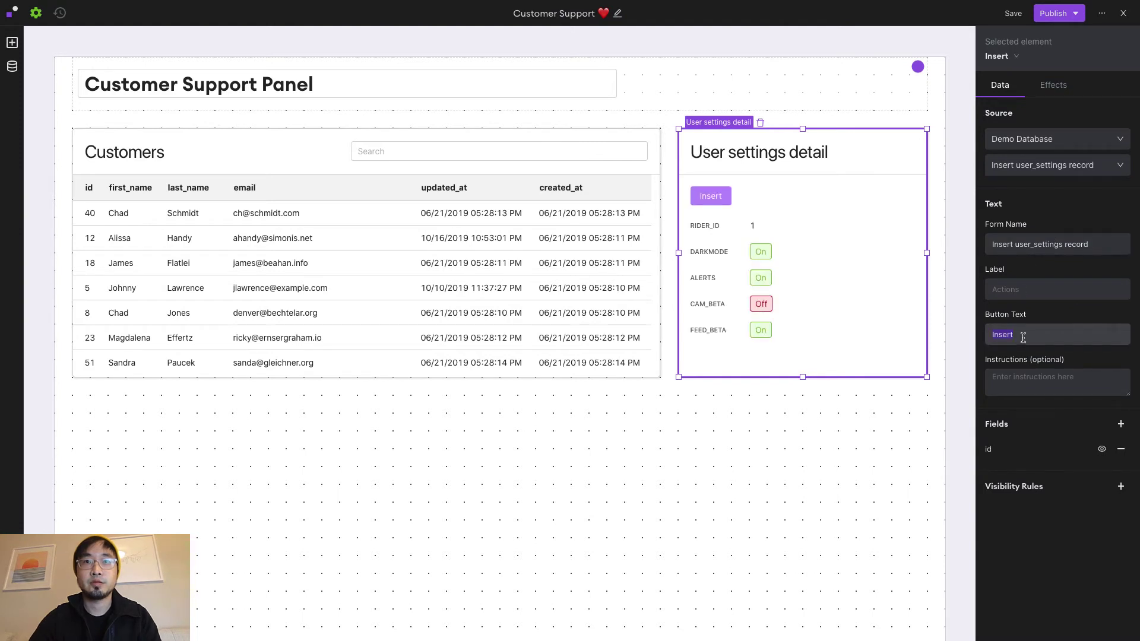
pyautogui.write('Edit ')
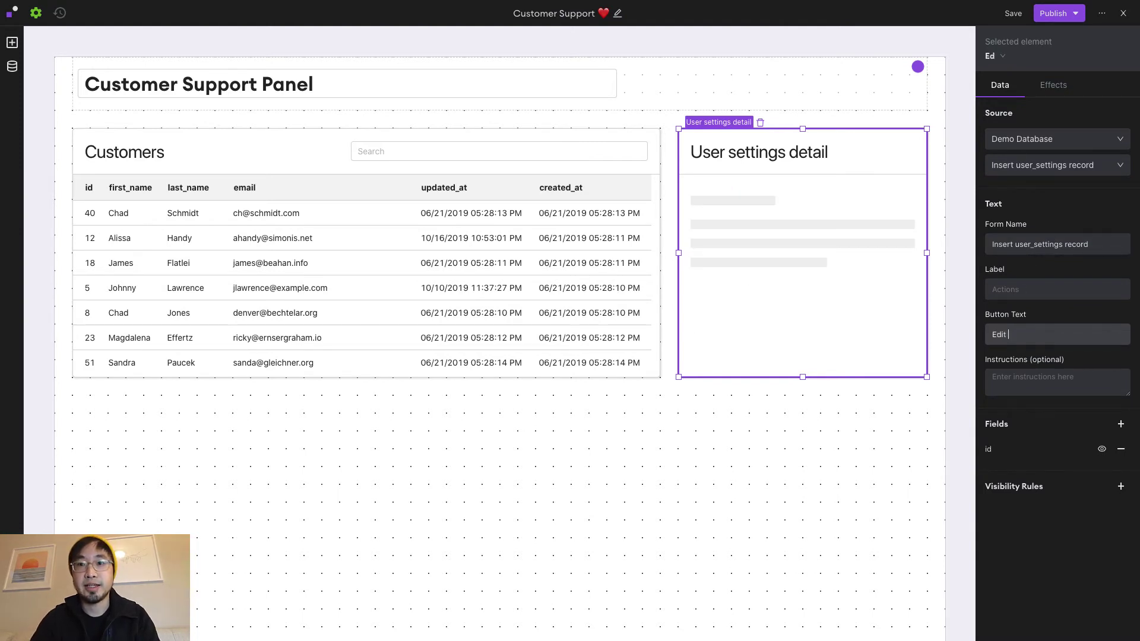
pyautogui.write('Sett')
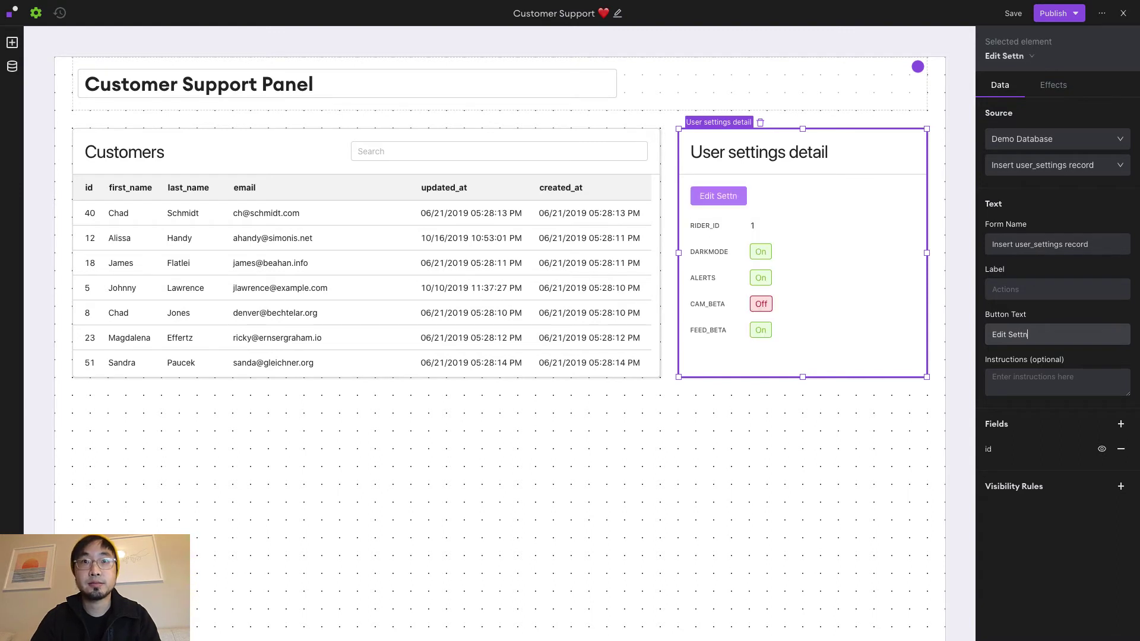
pyautogui.write('ings')
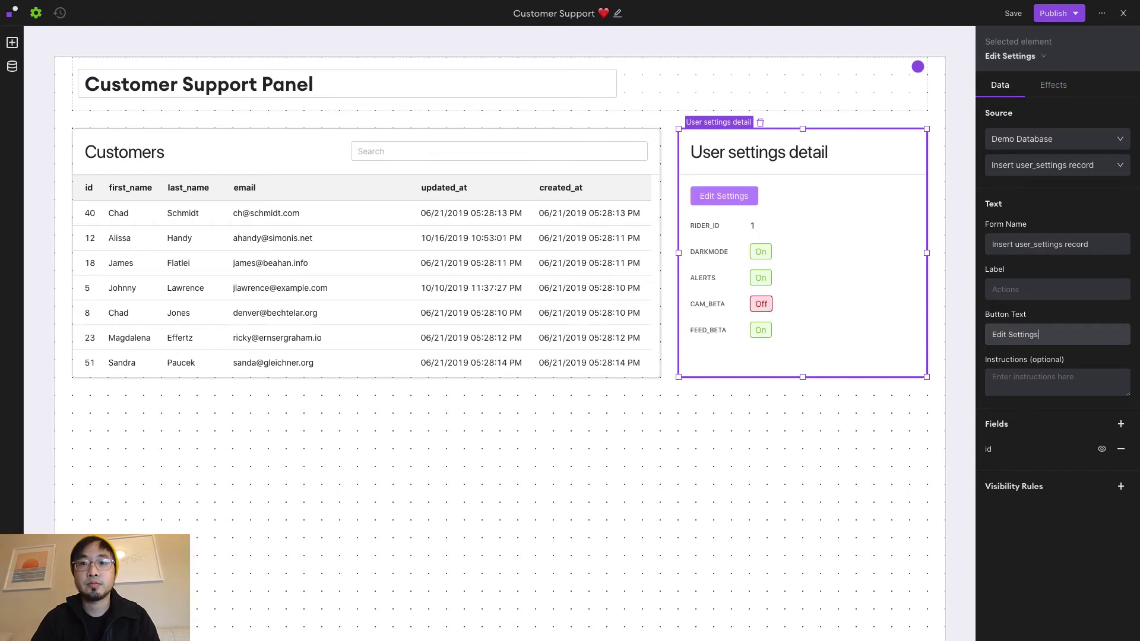
# Pre-fill the form's id field with a component value bound to This Detail / Data / Id
pyautogui.click(1024, 455)
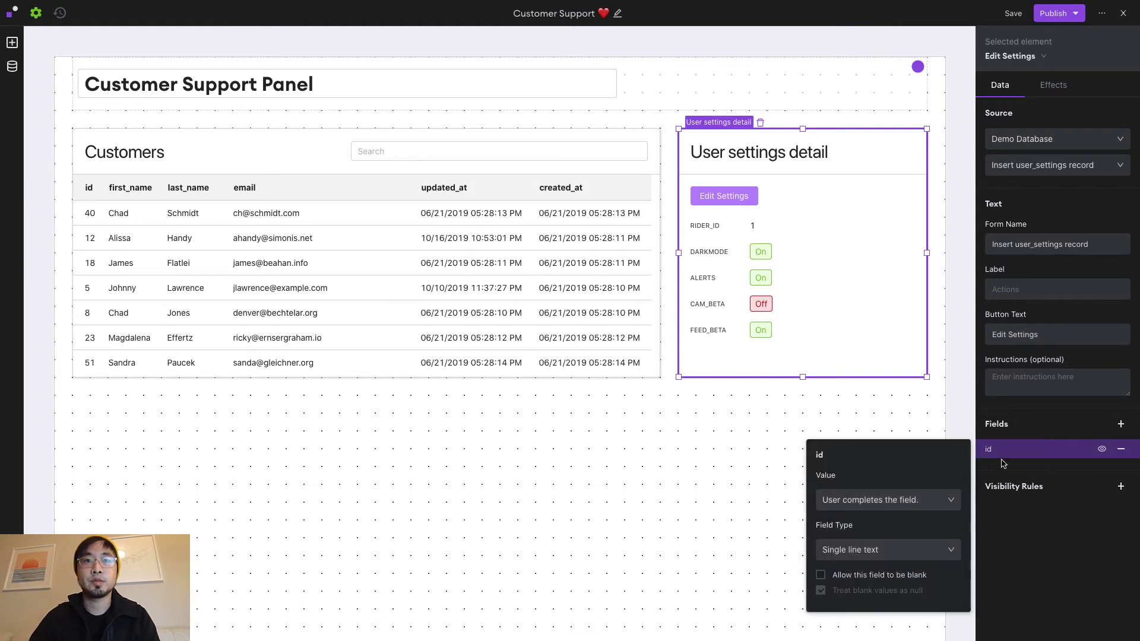
pyautogui.click(944, 499)
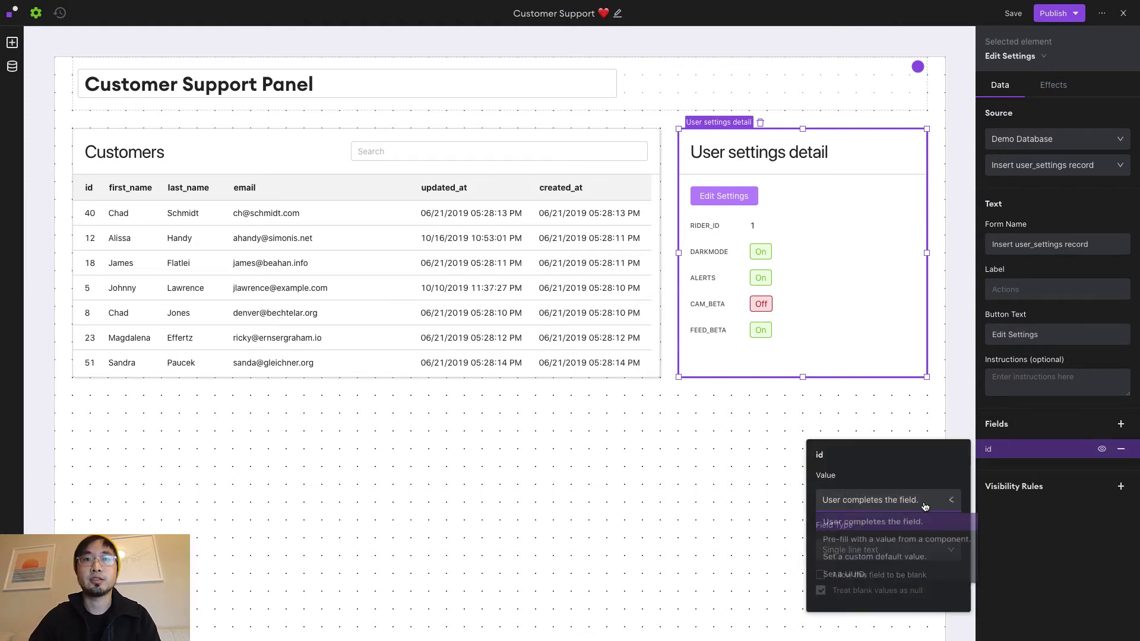
pyautogui.click(917, 542)
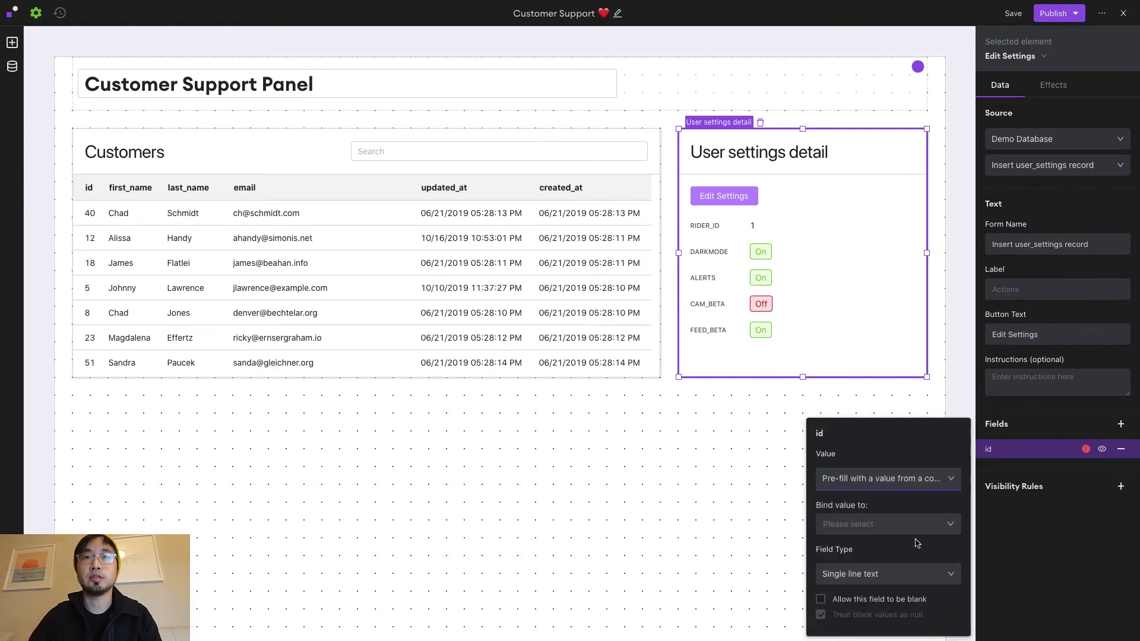
pyautogui.click(905, 525)
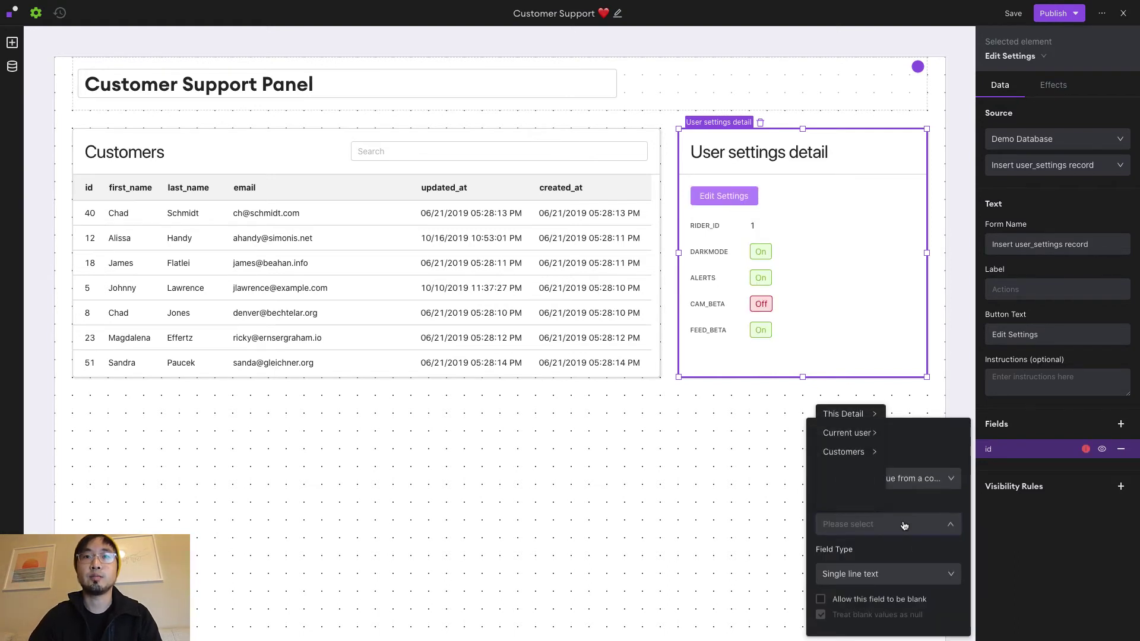
pyautogui.click(849, 421)
pyautogui.click(904, 418)
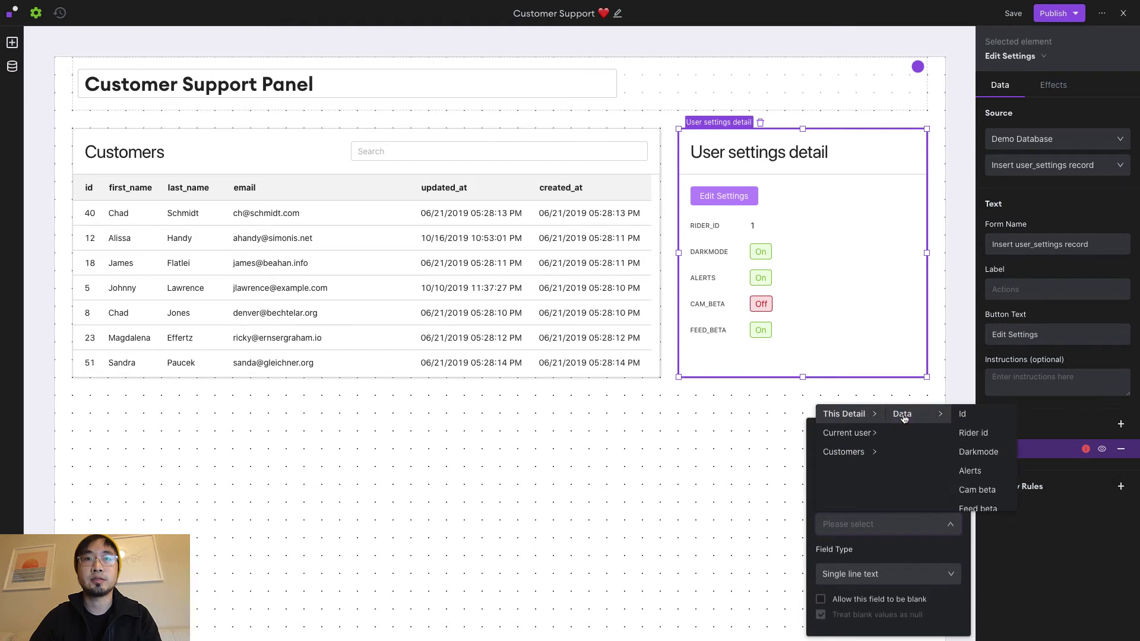
pyautogui.click(980, 420)
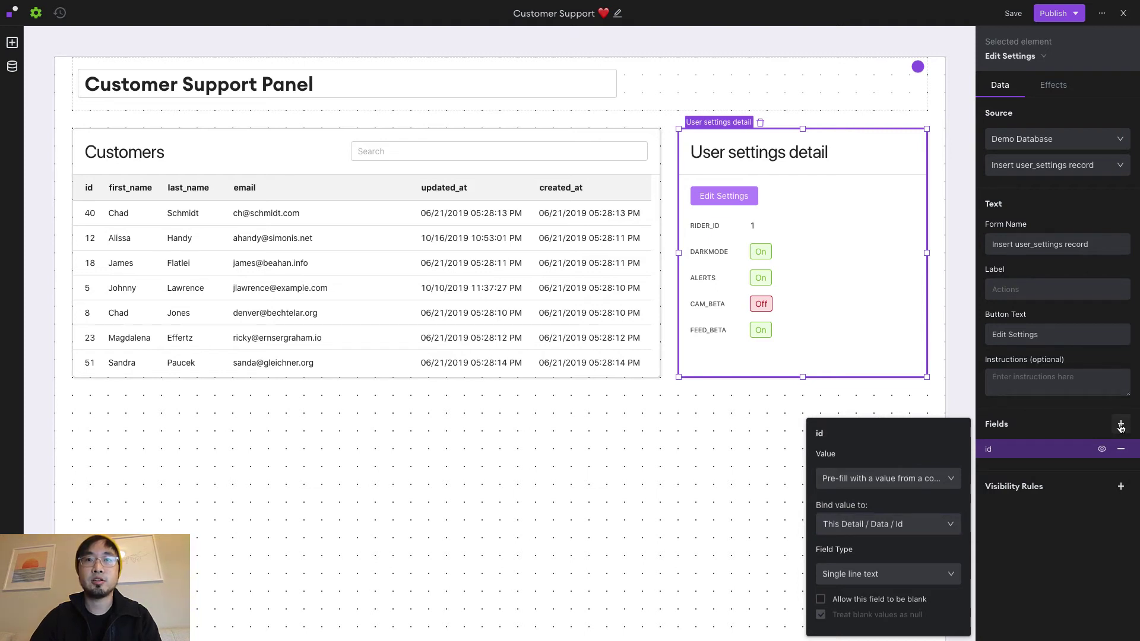
# Add the darkmode field to the form and pre-fill it with a component value bound to This Detail / Data / Darkmode
pyautogui.click(1121, 425)
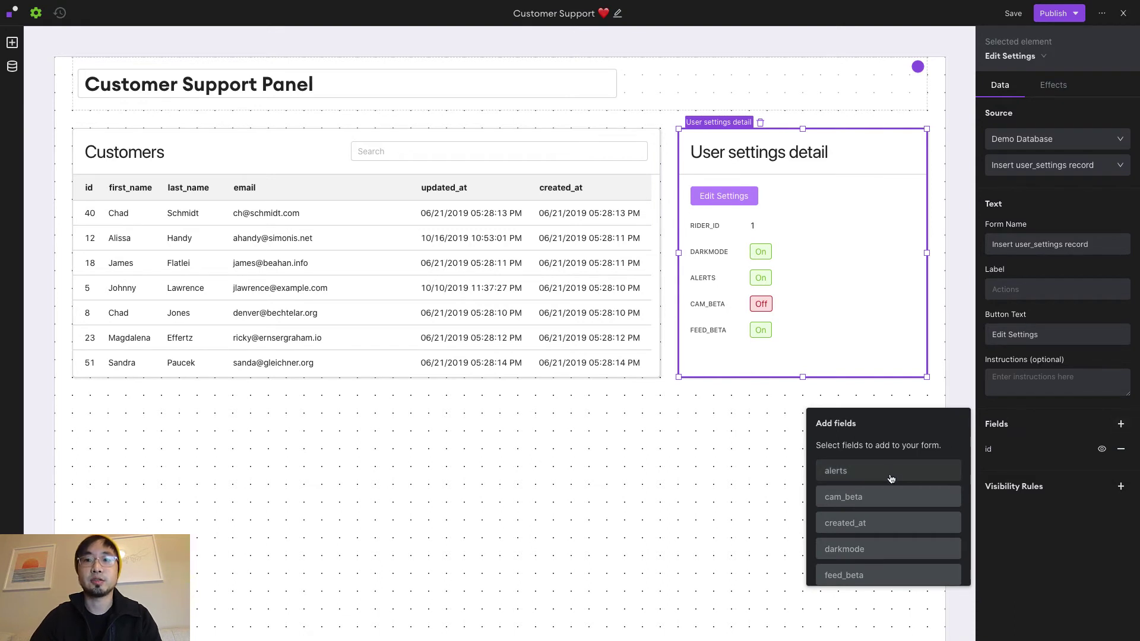
pyautogui.click(888, 554)
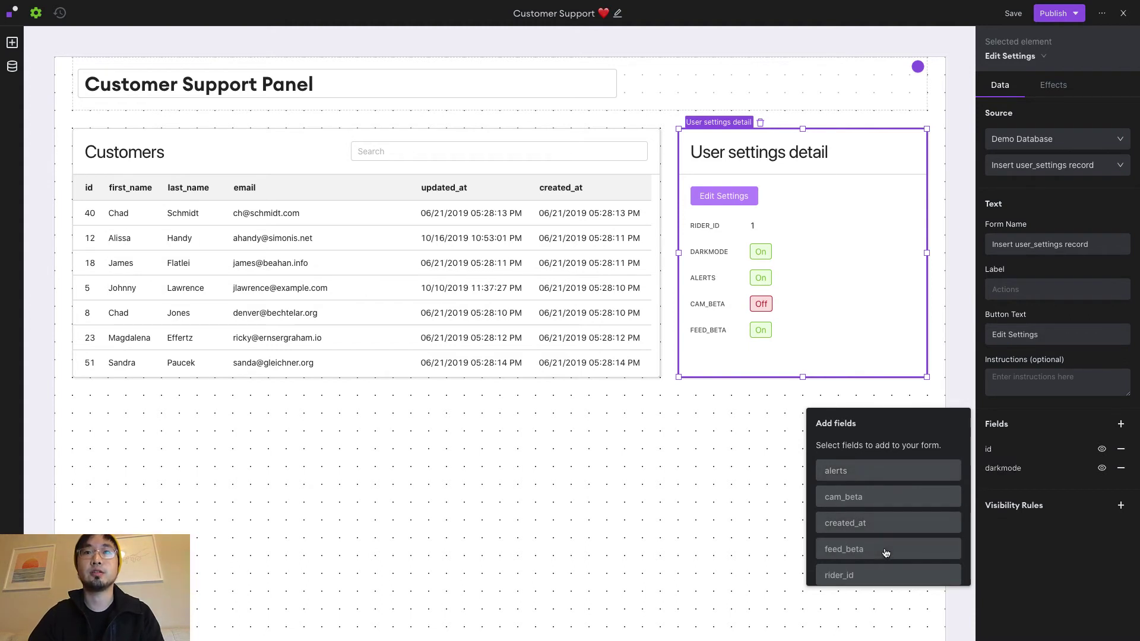
pyautogui.click(1047, 473)
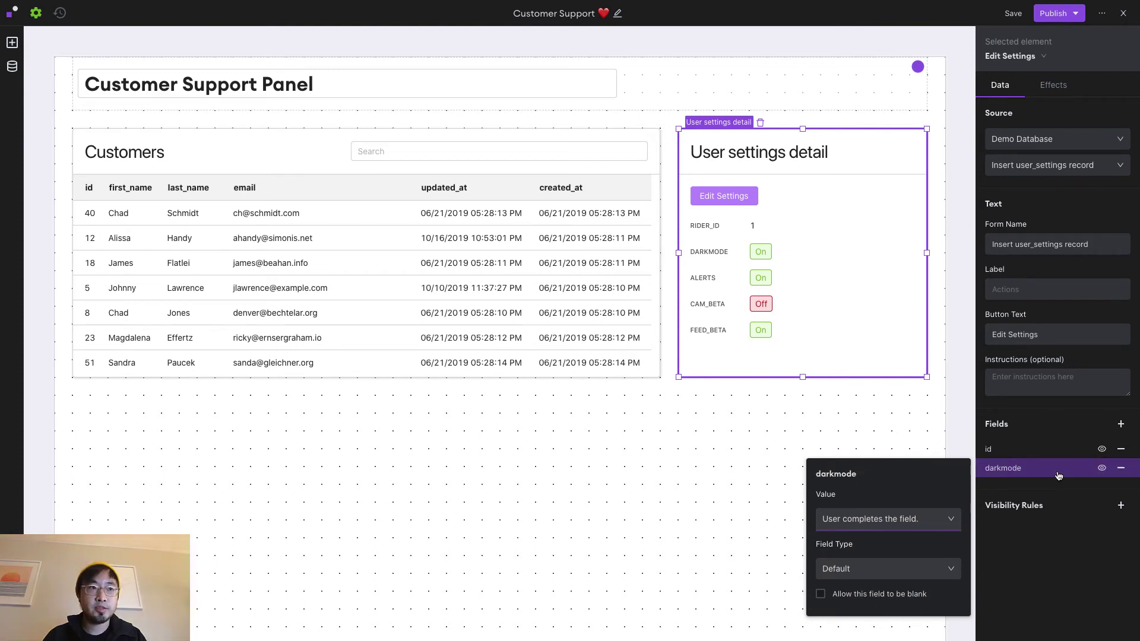
pyautogui.click(944, 527)
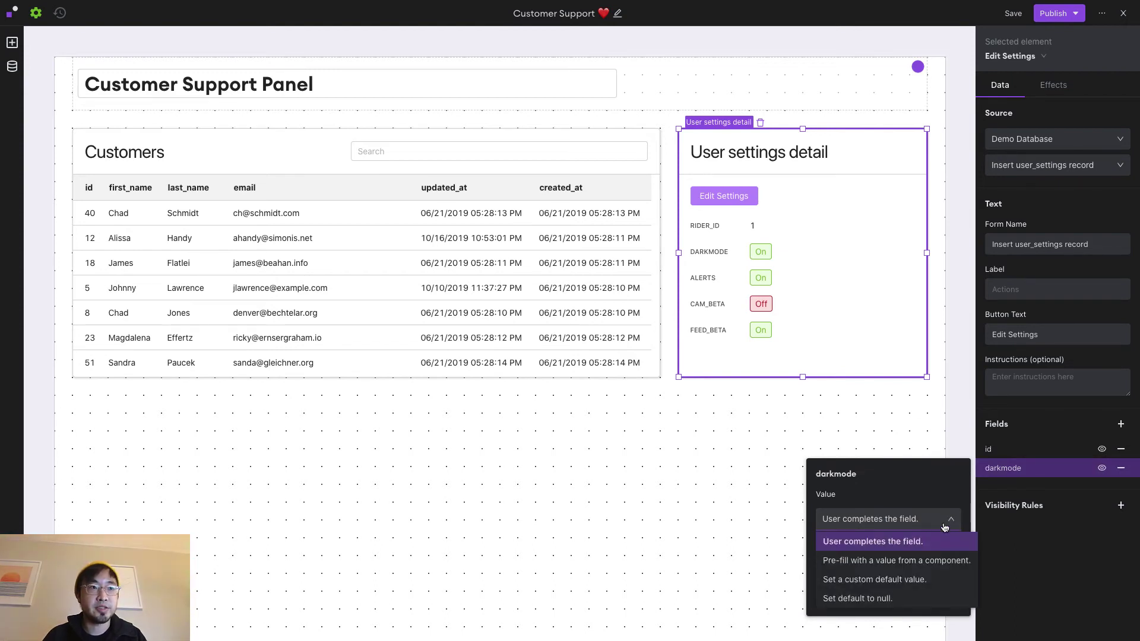
pyautogui.click(924, 560)
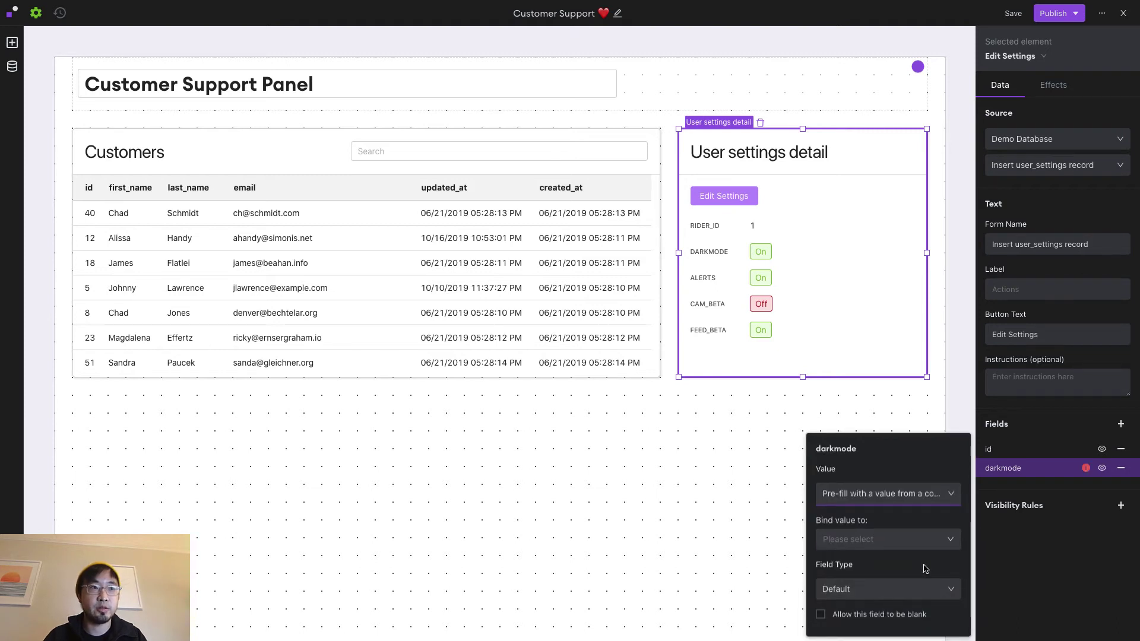
pyautogui.click(908, 539)
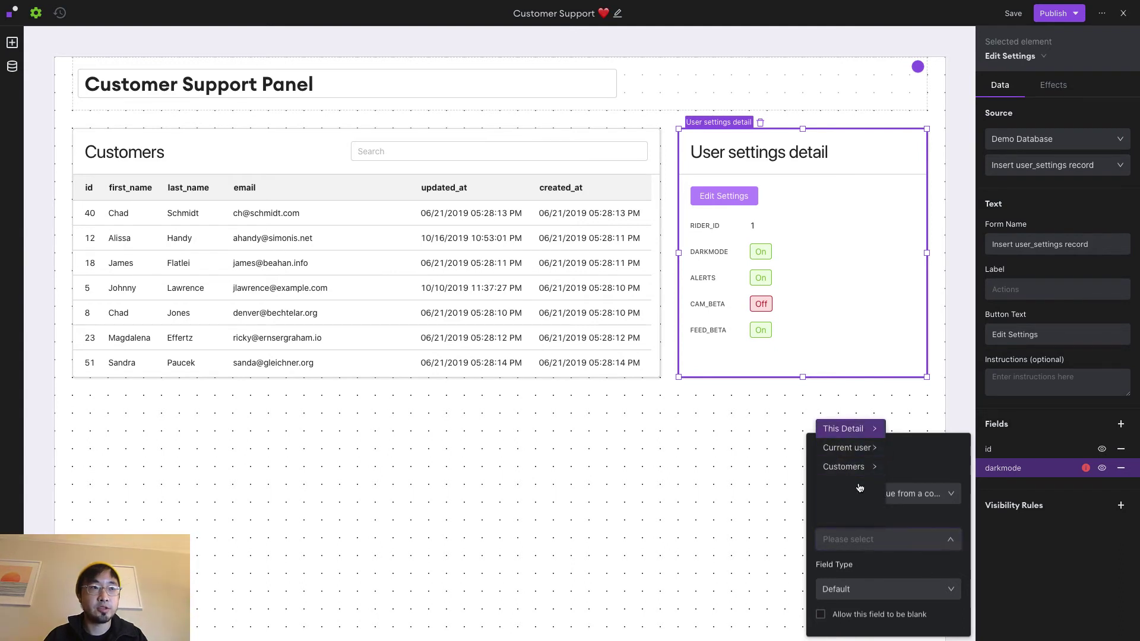
pyautogui.moveTo(857, 437)
pyautogui.moveTo(914, 437)
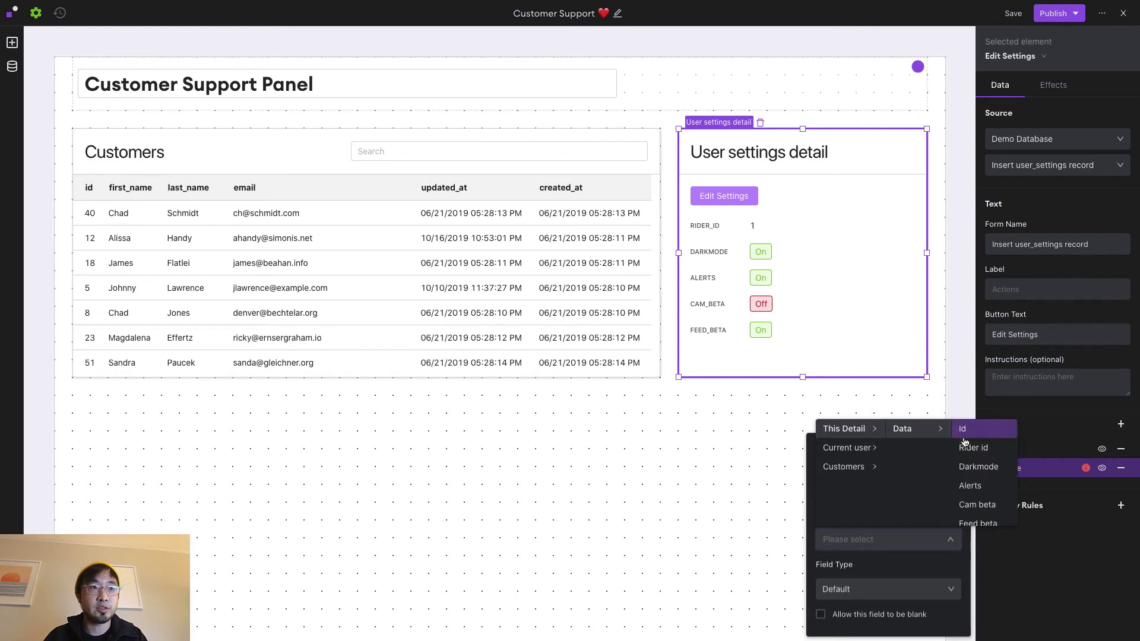
pyautogui.click(1006, 472)
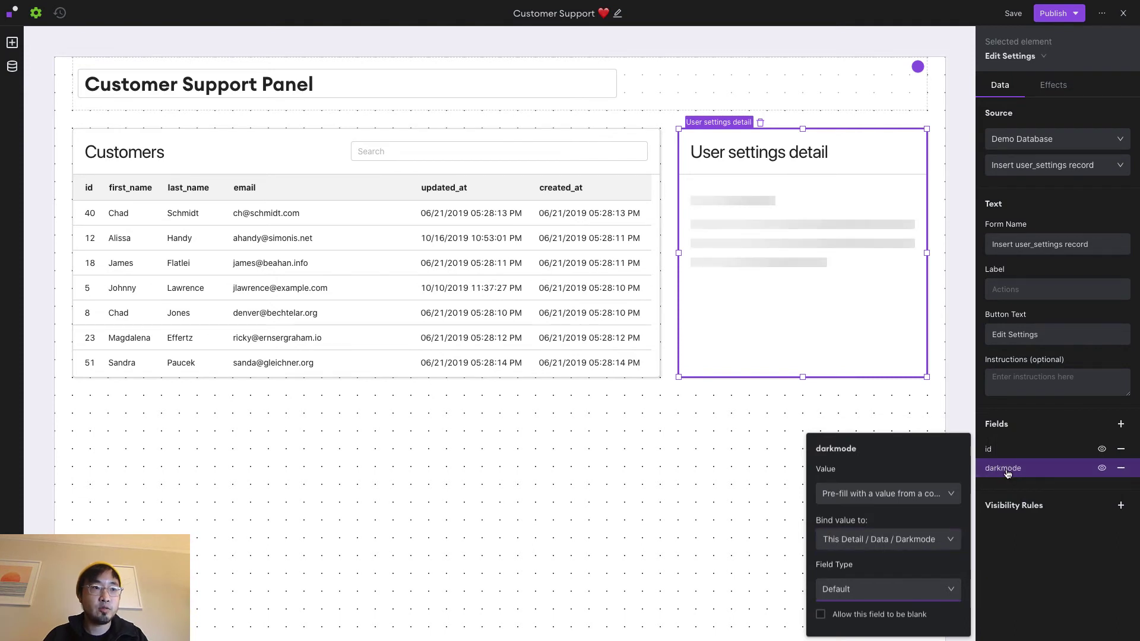
# Make the darkmode field a dropdown displaying On for True and Off for False, and preview its options
pyautogui.click(887, 589)
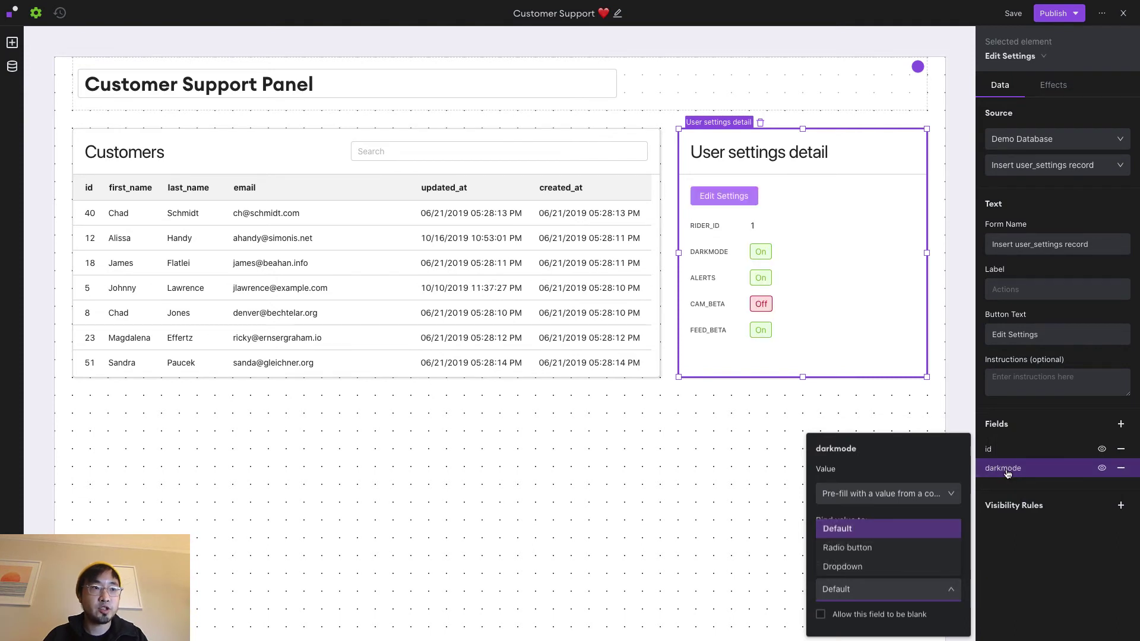
pyautogui.click(916, 572)
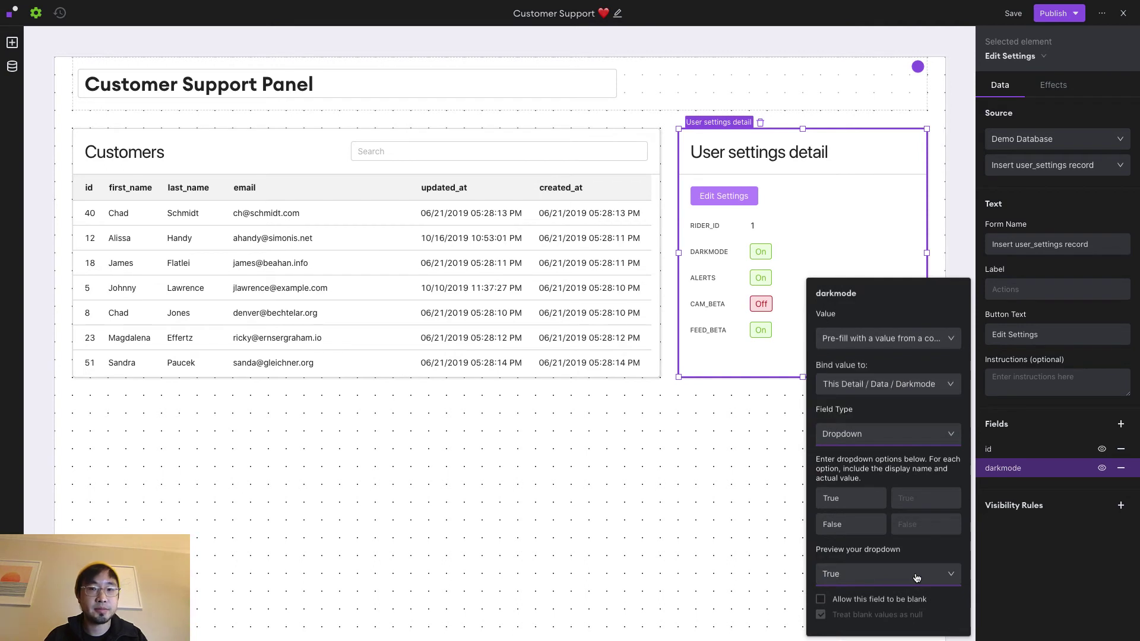
pyautogui.doubleClick(845, 499)
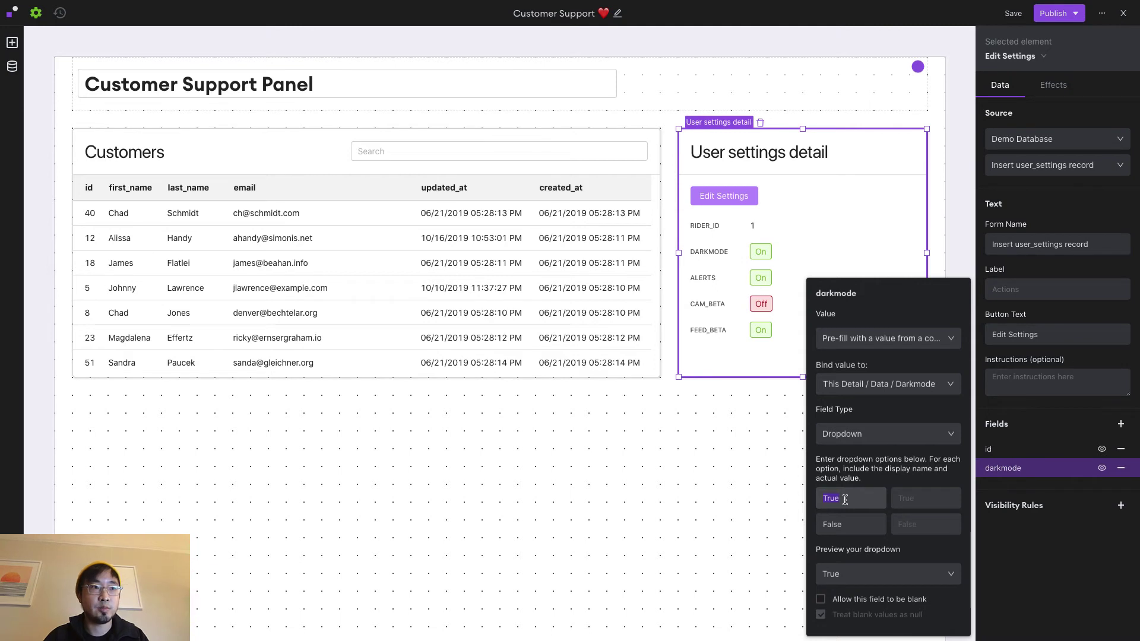
pyautogui.write('On')
pyautogui.doubleClick(859, 525)
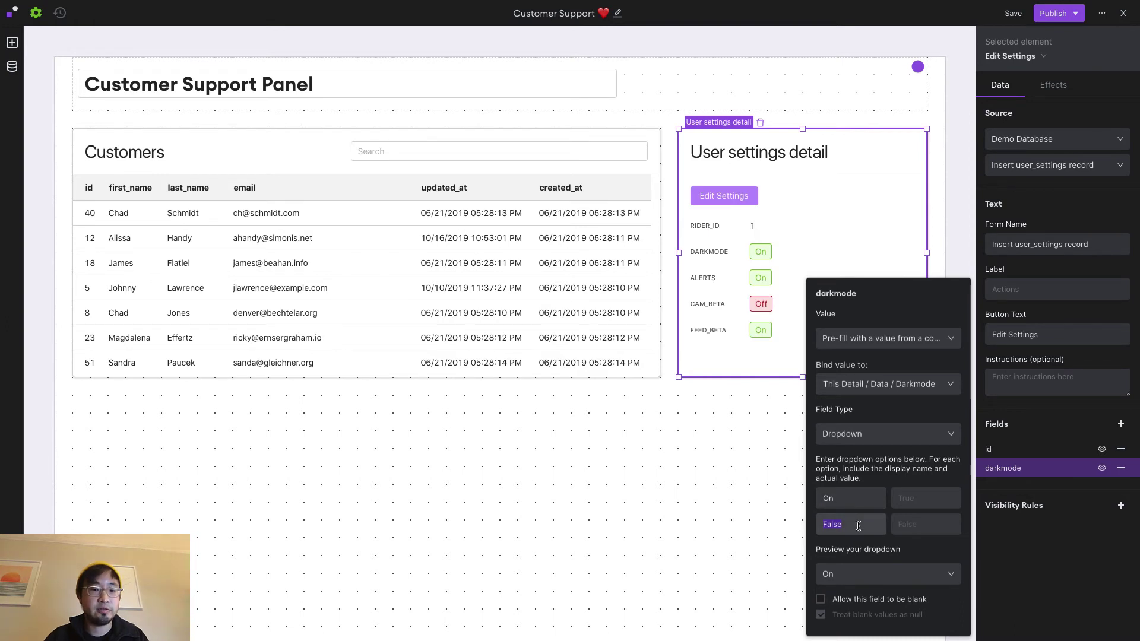
pyautogui.write('Off')
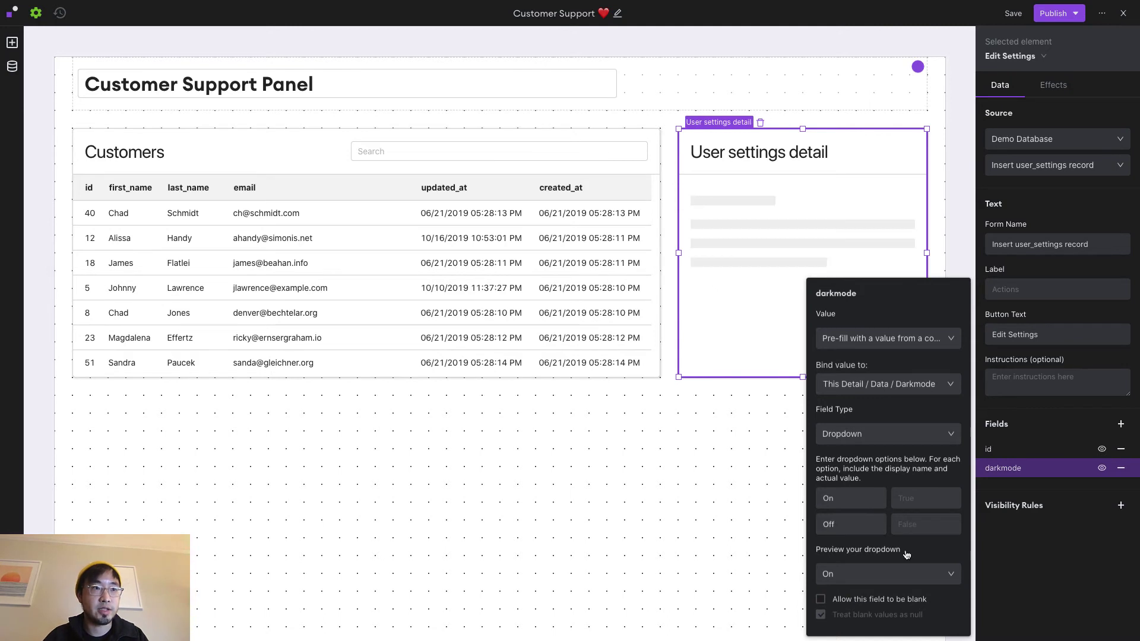
pyautogui.click(946, 575)
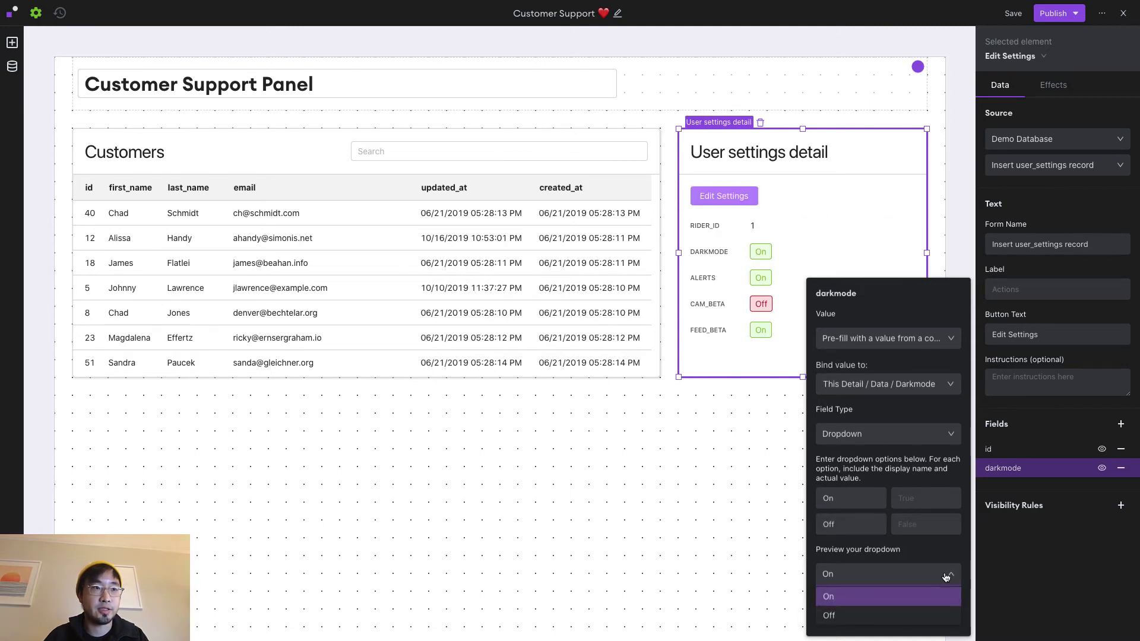
pyautogui.click(949, 556)
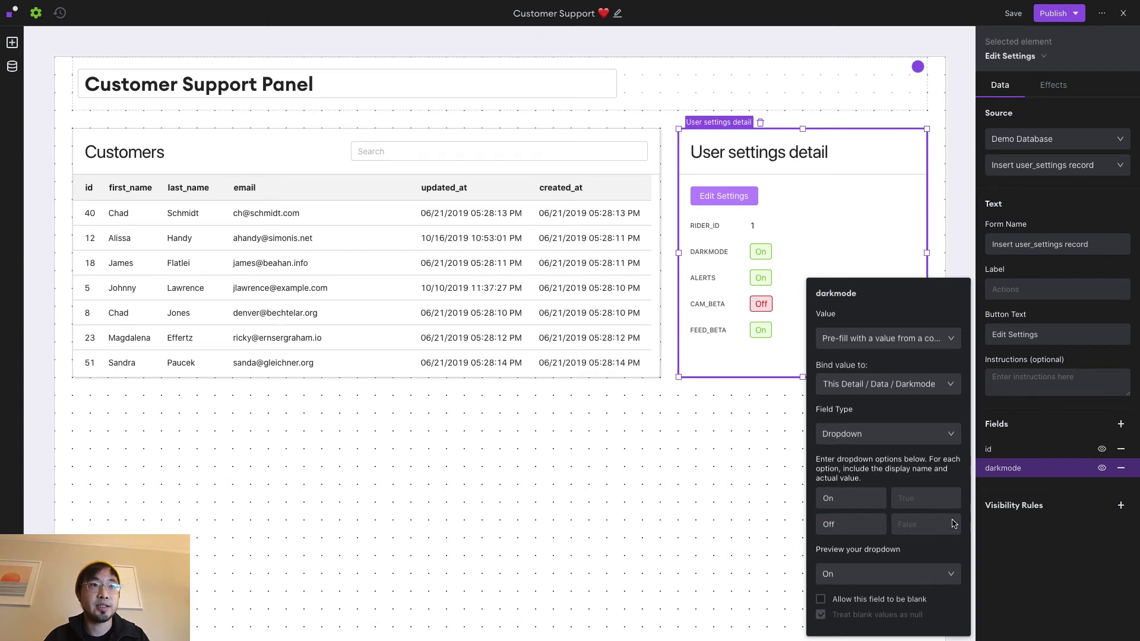
pyautogui.click(1003, 494)
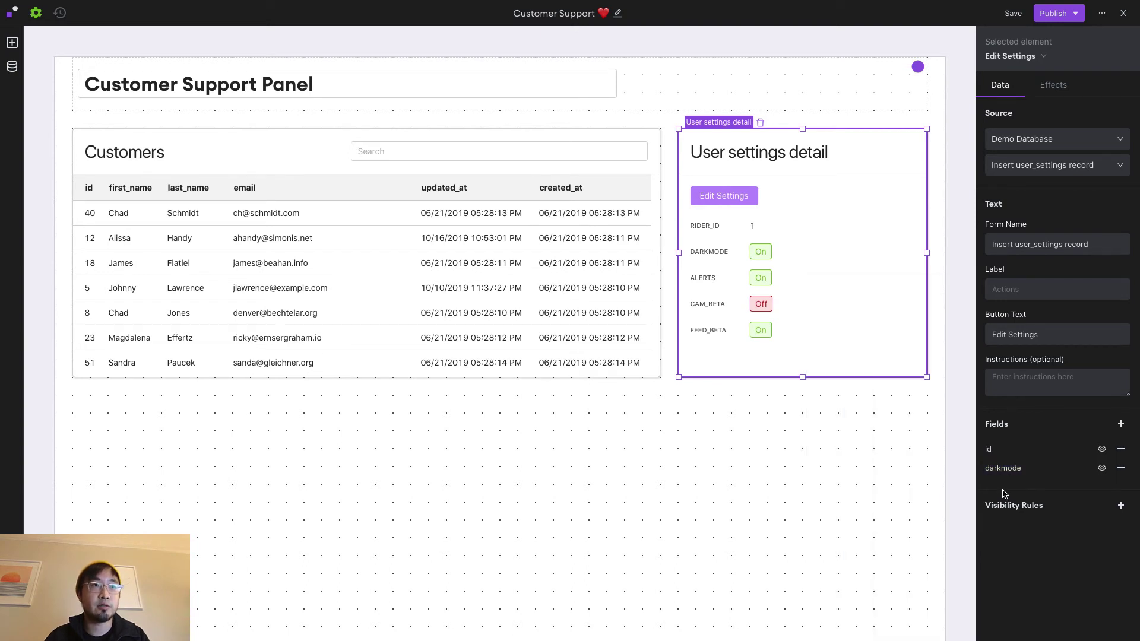
# Add the feed_beta and cam_beta fields to the Edit Settings form
pyautogui.click(1121, 424)
pyautogui.click(888, 549)
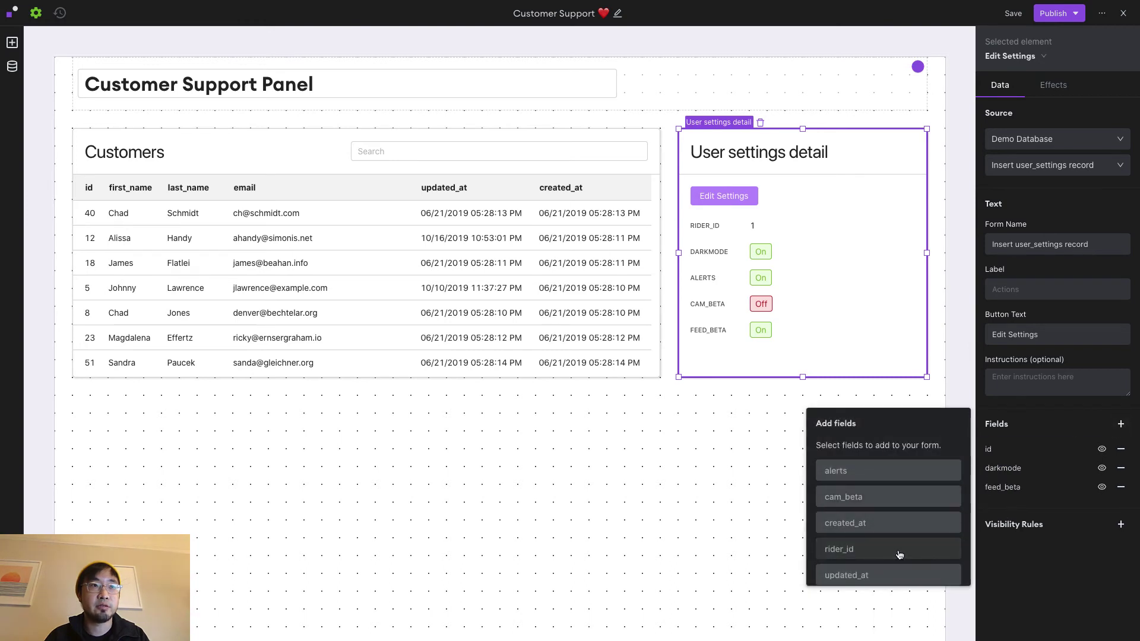
pyautogui.click(889, 498)
# Pre-fill the form's feed_beta field with a component value bound to This Detail / Data / Feed beta
pyautogui.click(950, 538)
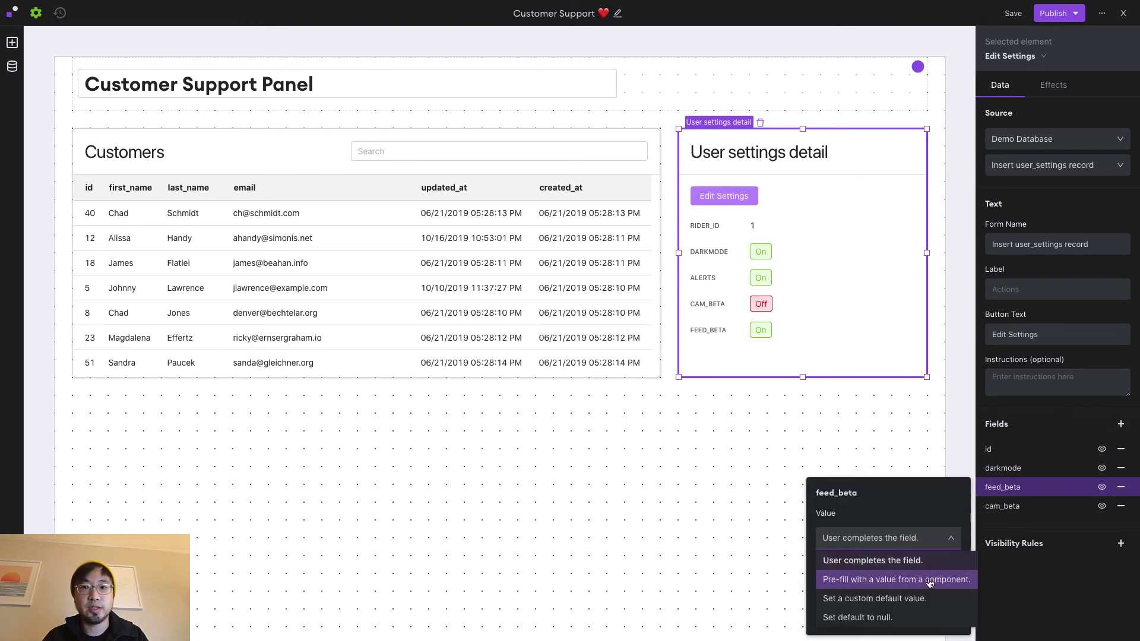
pyautogui.click(926, 580)
pyautogui.click(905, 539)
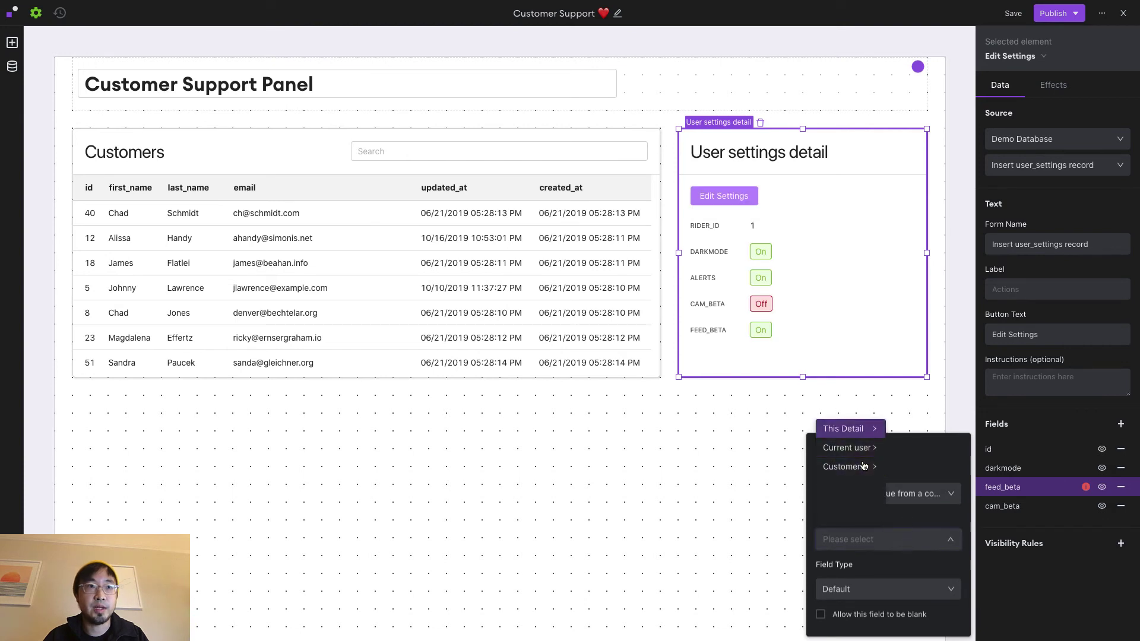
pyautogui.click(846, 427)
pyautogui.click(914, 428)
pyautogui.click(979, 521)
# Make the feed_beta field a dropdown displaying On for True and Off for False
pyautogui.click(933, 594)
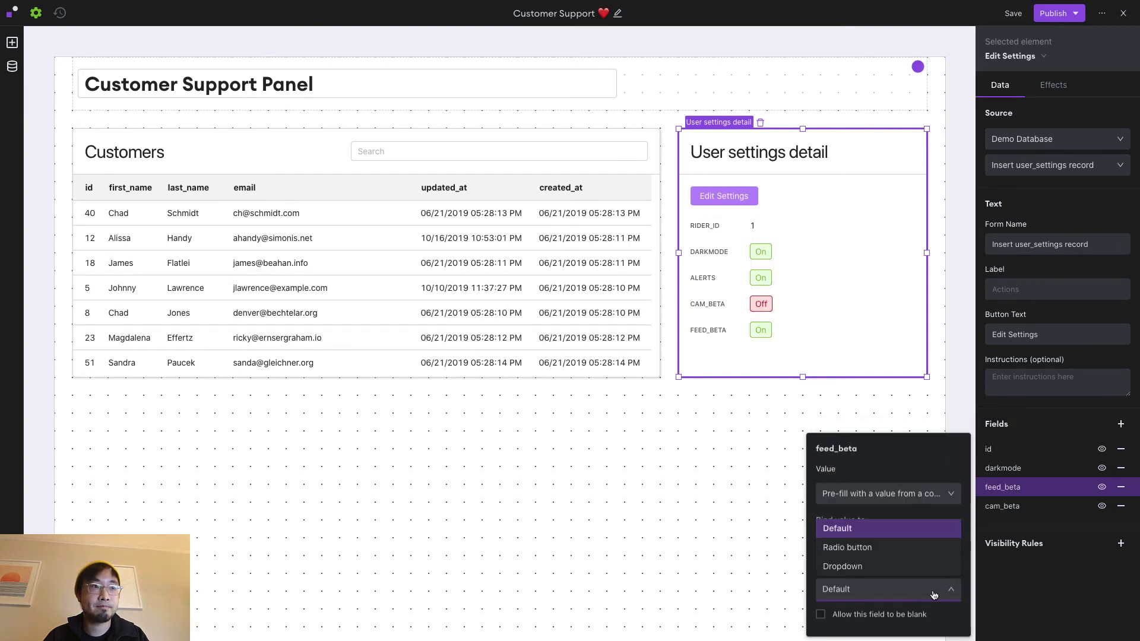
pyautogui.click(849, 565)
pyautogui.press('Tab')
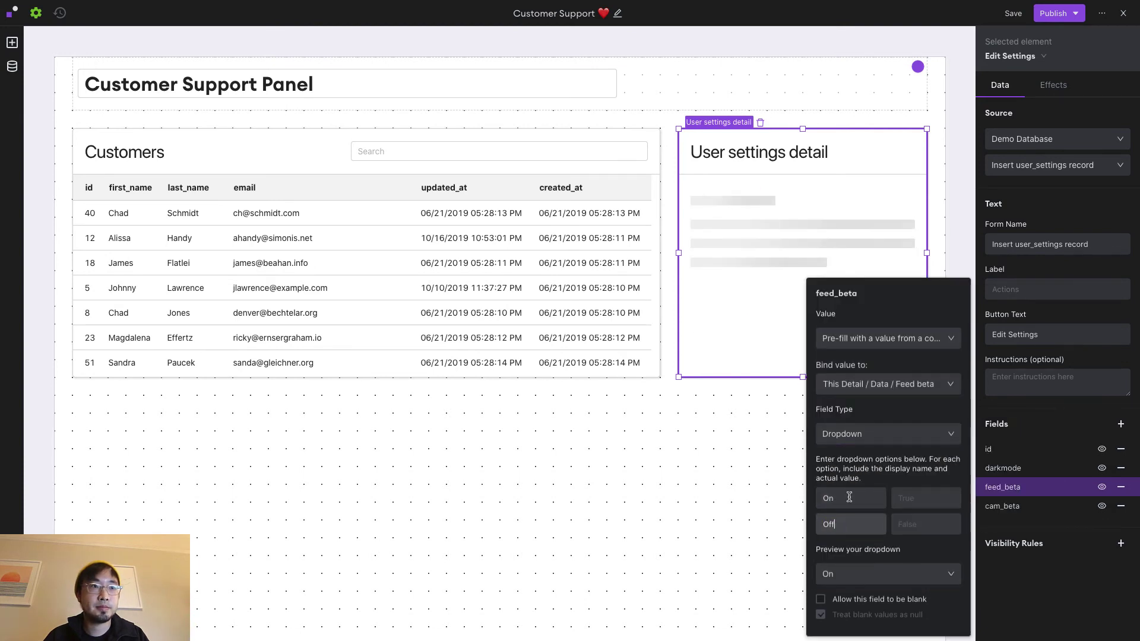
# Pre-fill the form's cam_beta field with a component value bound to This Detail / Data / Cam beta
pyautogui.click(1002, 506)
pyautogui.click(950, 538)
pyautogui.click(926, 580)
pyautogui.click(950, 539)
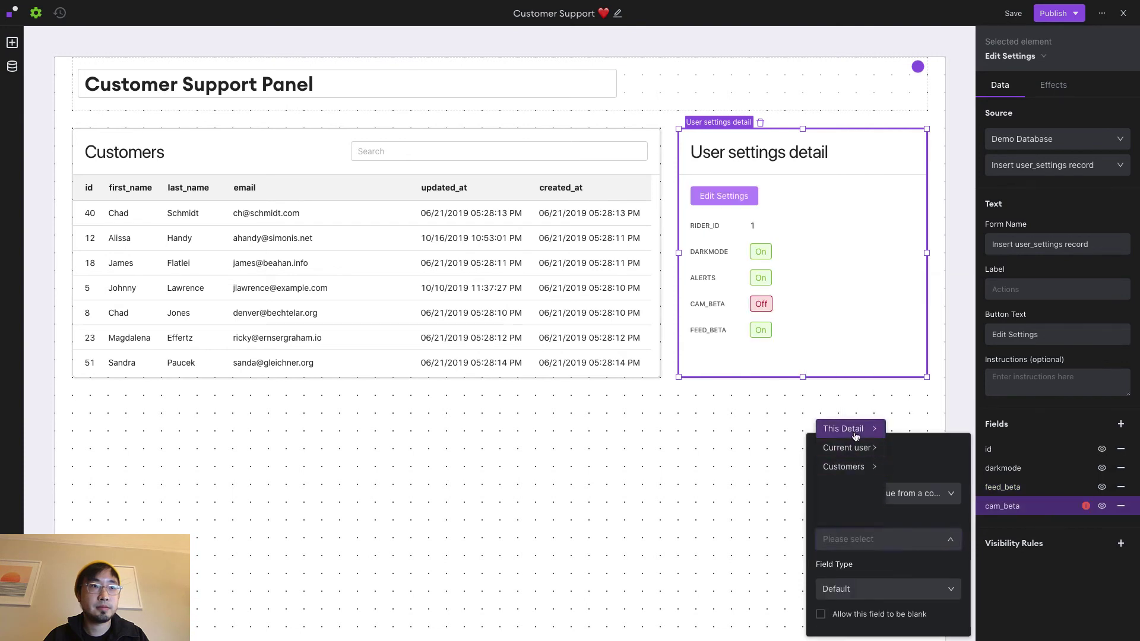
pyautogui.click(846, 427)
pyautogui.click(914, 427)
pyautogui.click(979, 502)
# Make the cam_beta field a dropdown displaying On for True and Off for False
pyautogui.click(926, 589)
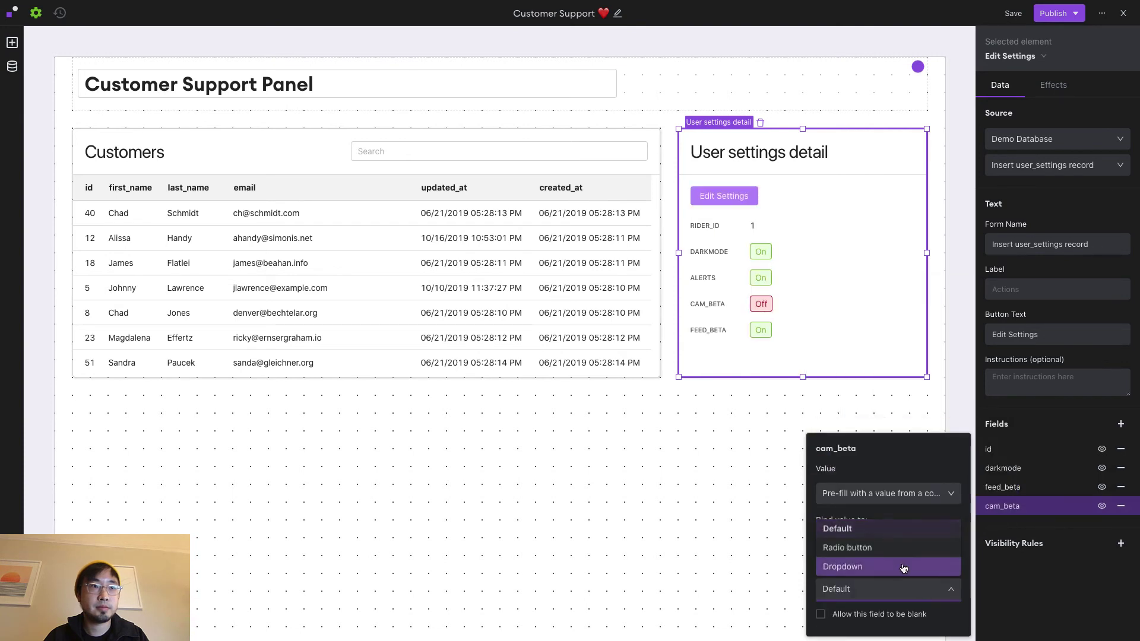
pyautogui.click(903, 568)
pyautogui.doubleClick(845, 500)
pyautogui.write('On')
pyautogui.doubleClick(865, 525)
pyautogui.write('Off')
pyautogui.click(1008, 559)
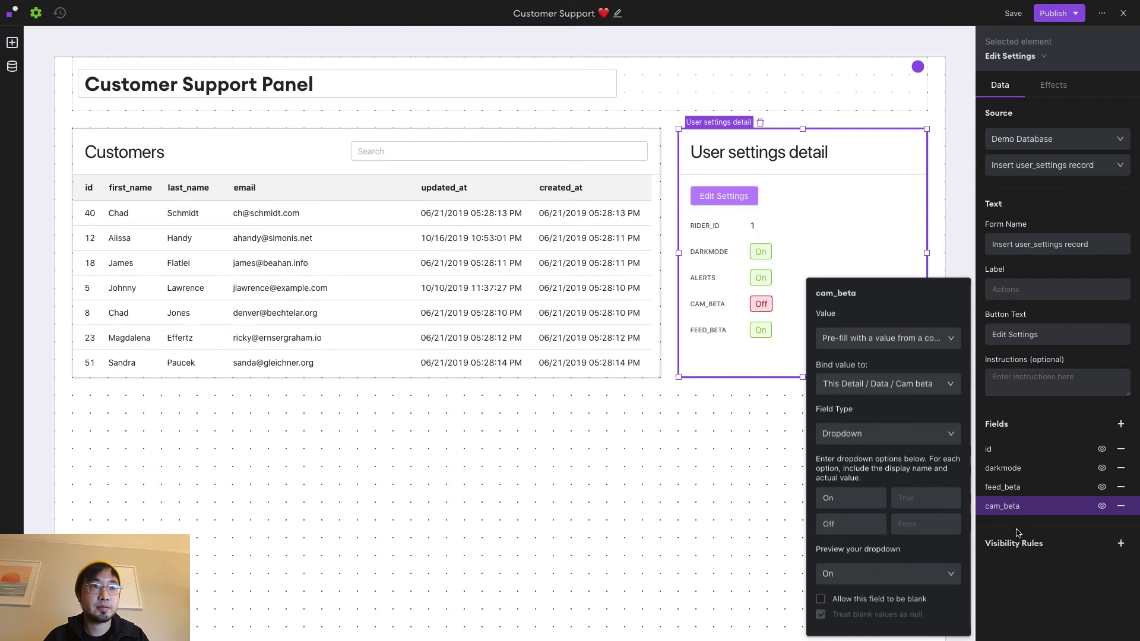
# Set the form's on-submit effect to refresh the User settings detail component
pyautogui.click(1054, 86)
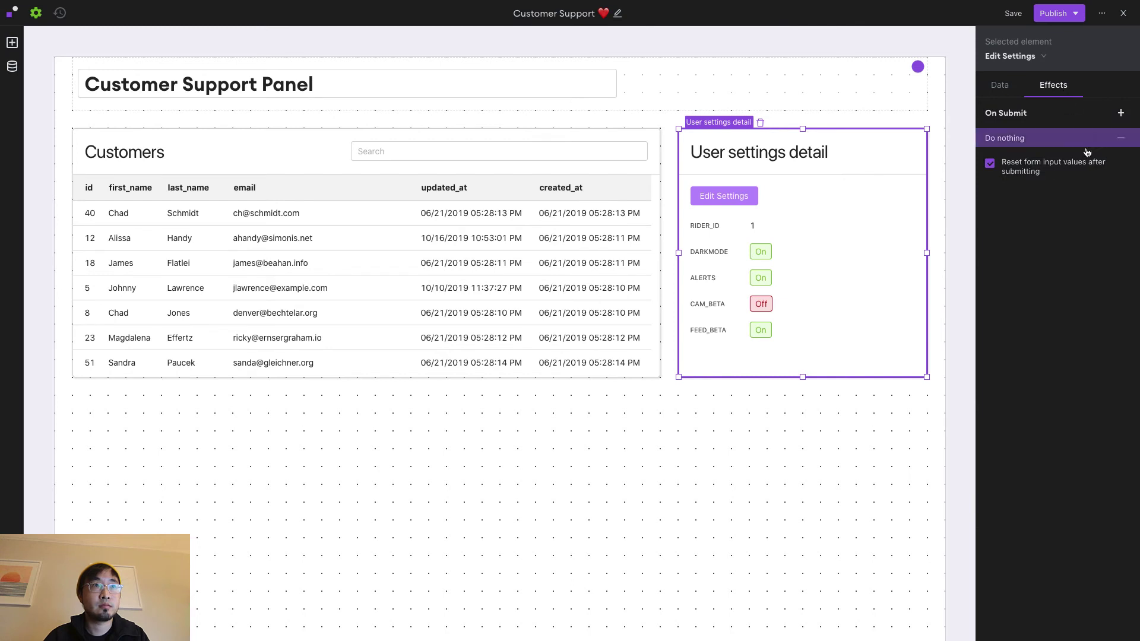
pyautogui.click(1063, 141)
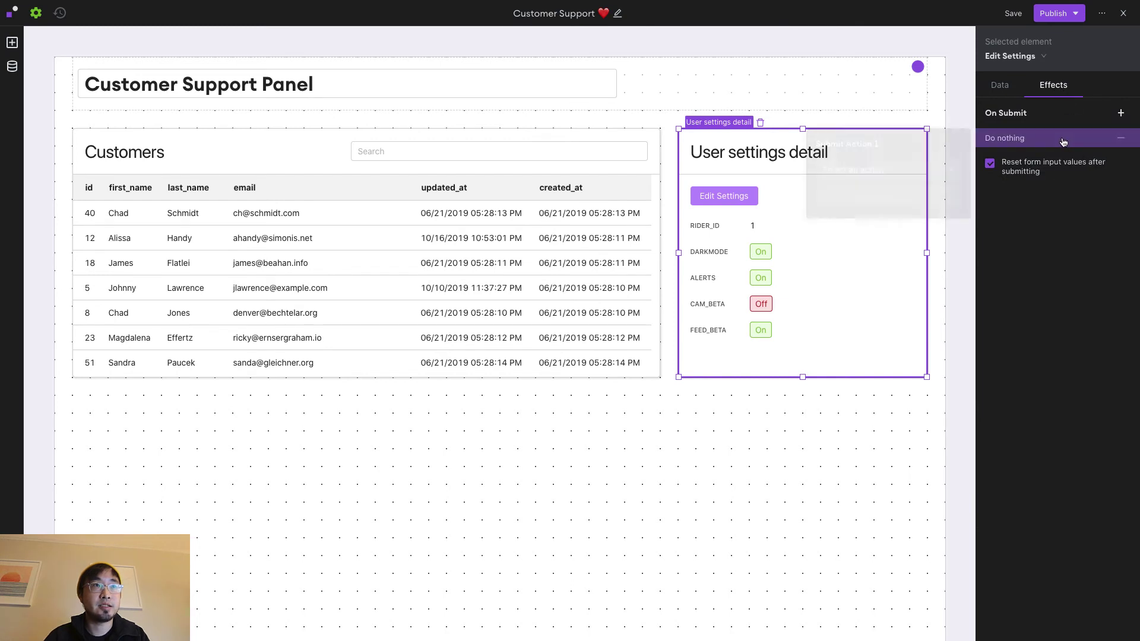
pyautogui.click(920, 174)
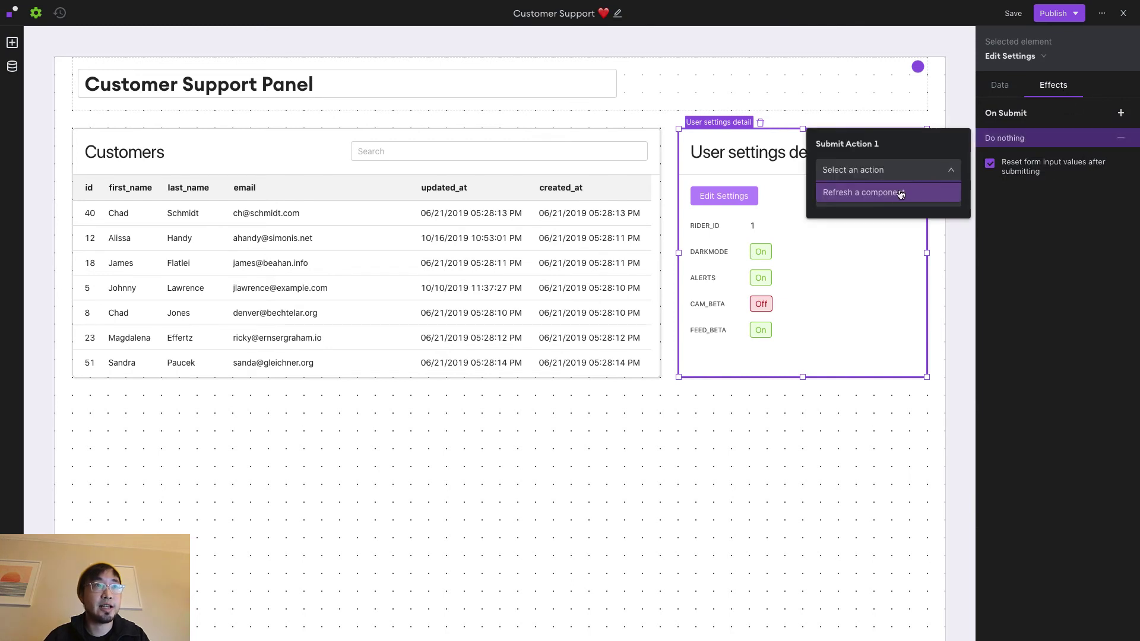
pyautogui.click(899, 192)
pyautogui.click(911, 199)
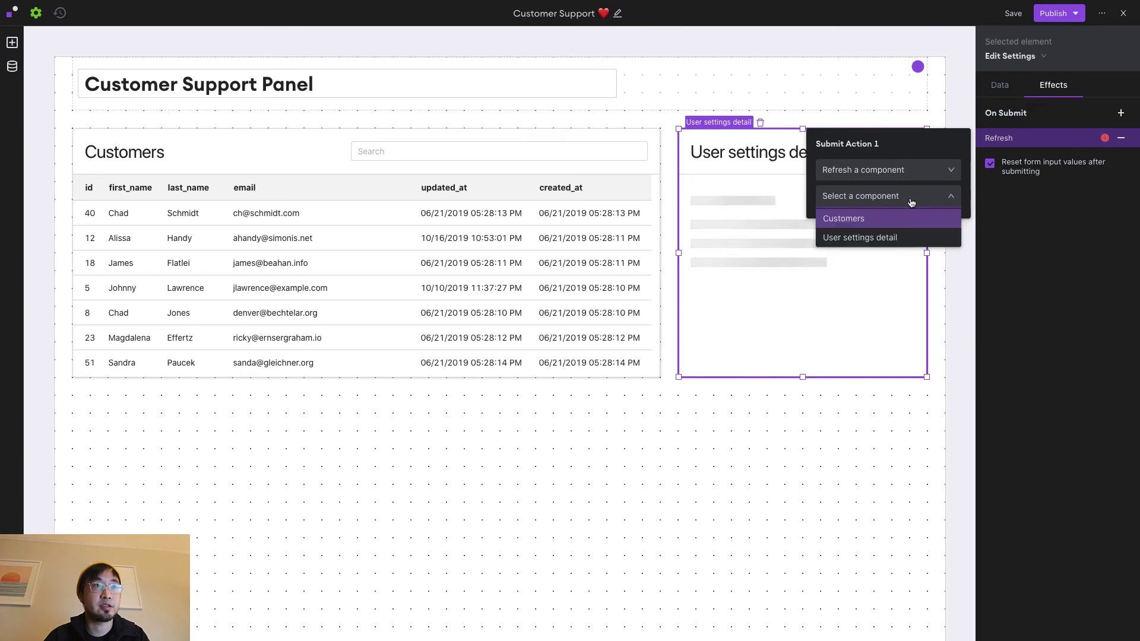
pyautogui.click(898, 241)
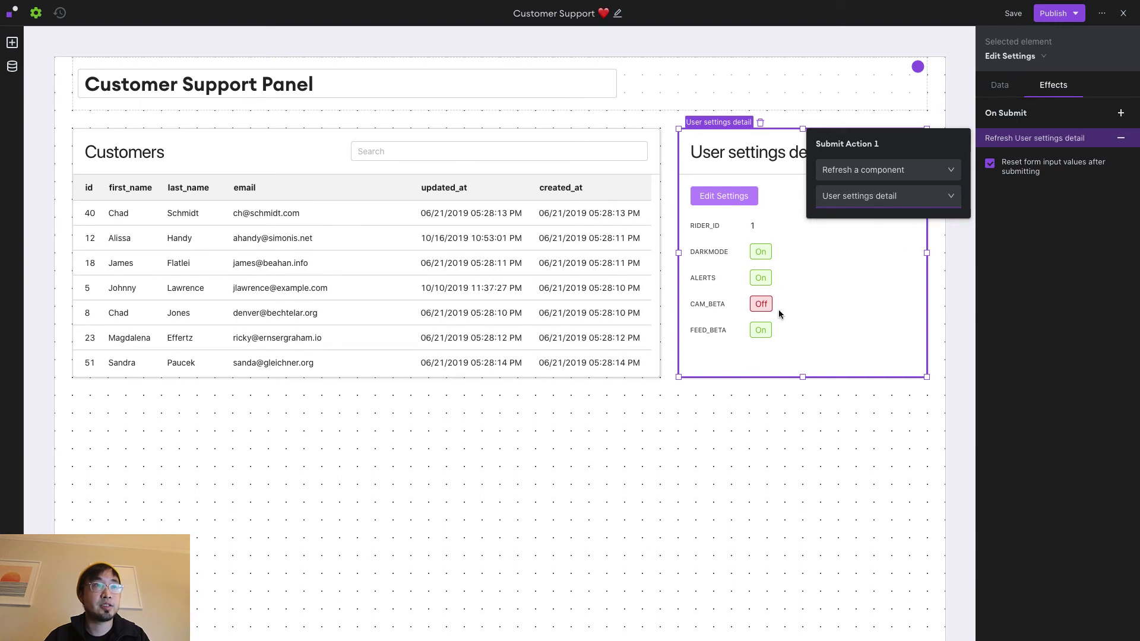
pyautogui.click(1039, 226)
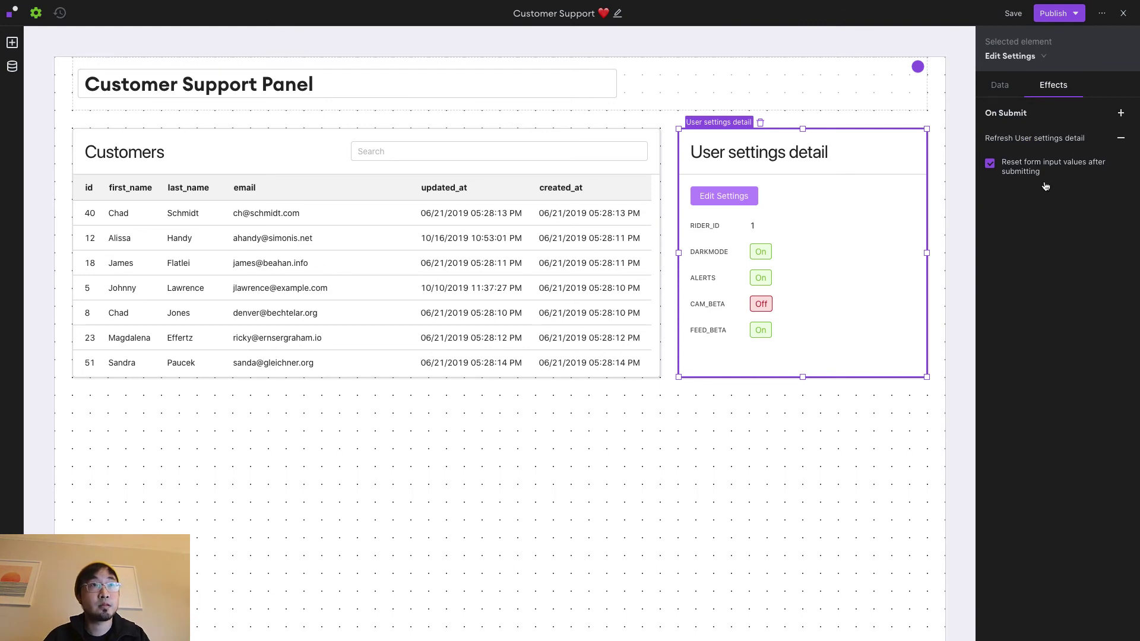
# Move the Edit Settings form directly after feed_beta in the User settings detail's field order
pyautogui.click(1043, 58)
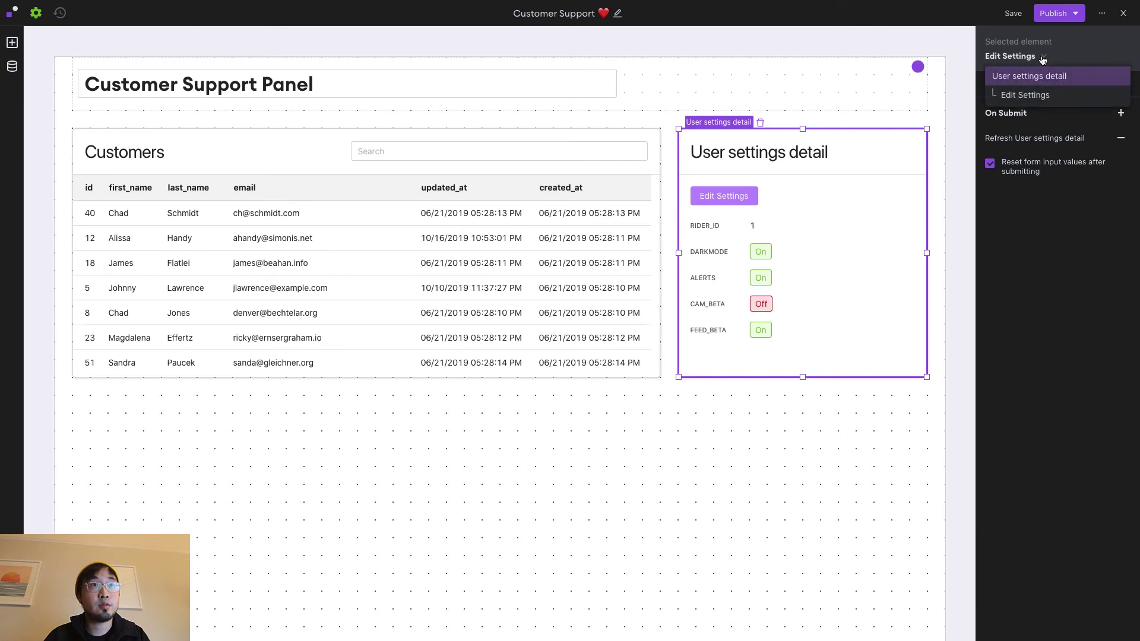
pyautogui.click(1081, 79)
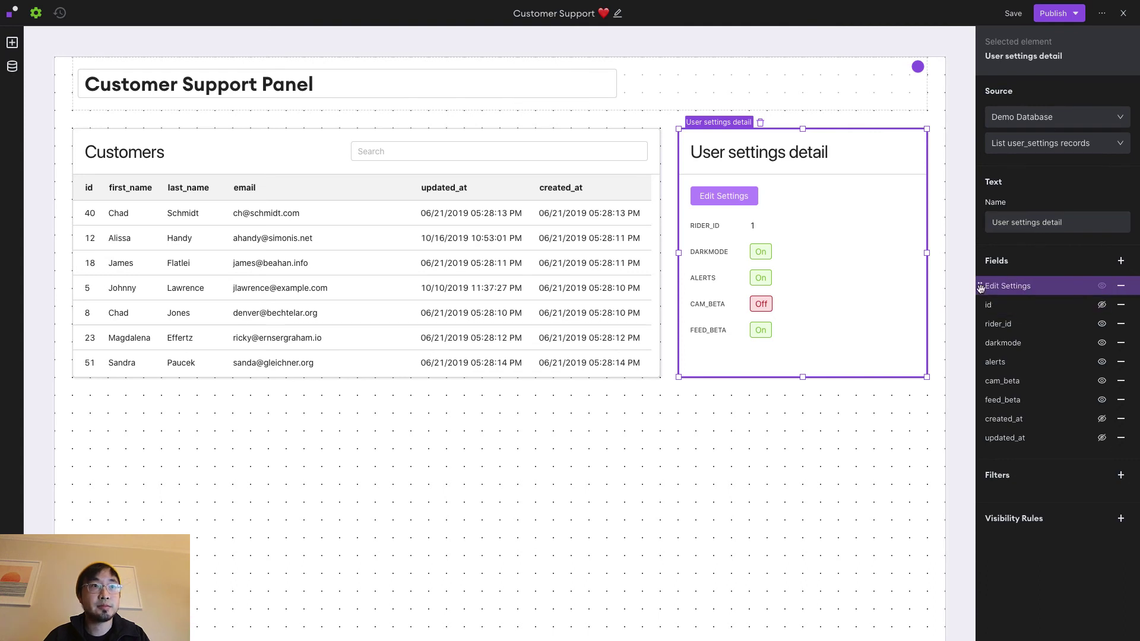
pyautogui.moveTo(981, 287); pyautogui.dragTo(995, 410)
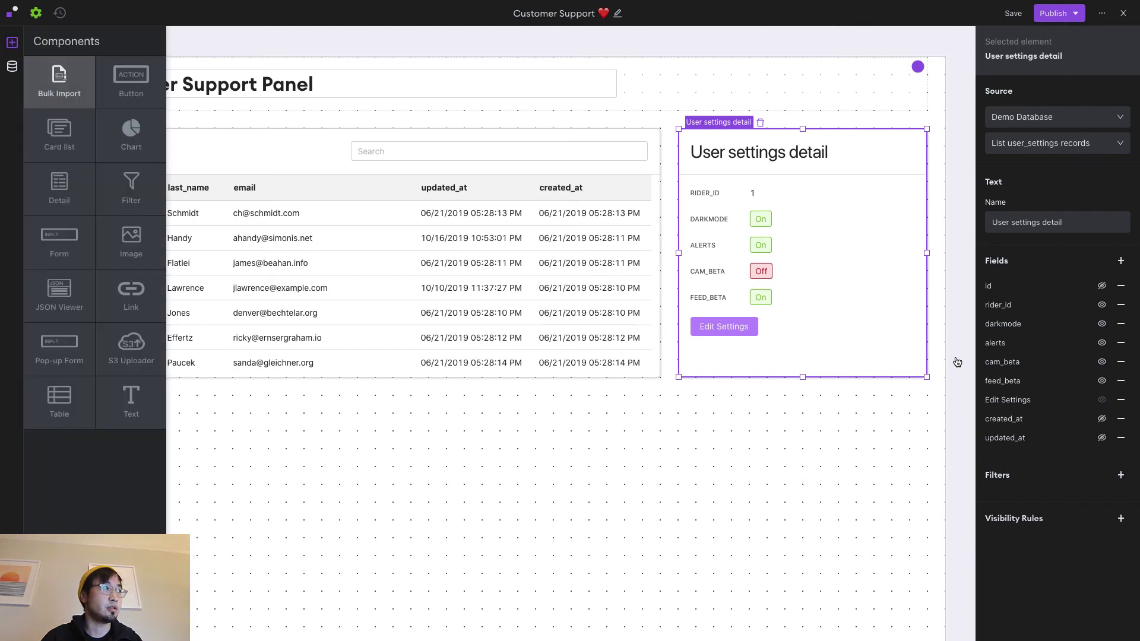
# Add a card list below the Customers table, sourced from Zendesk with List Tickets records, and name it Zendesk Tickets
pyautogui.press('Return')
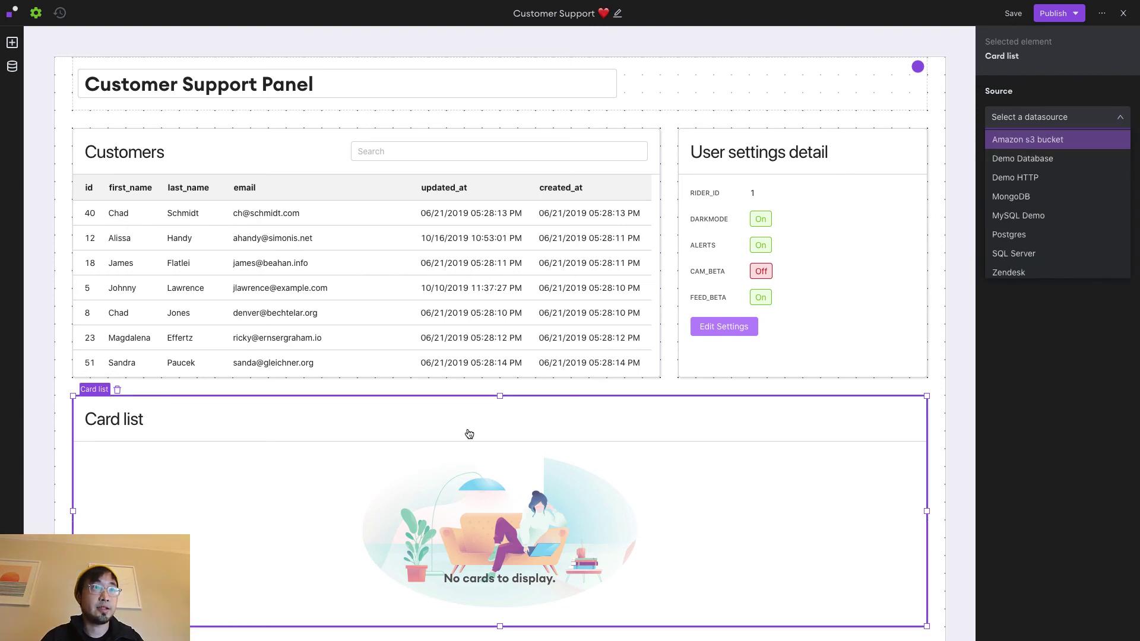
pyautogui.click(1052, 271)
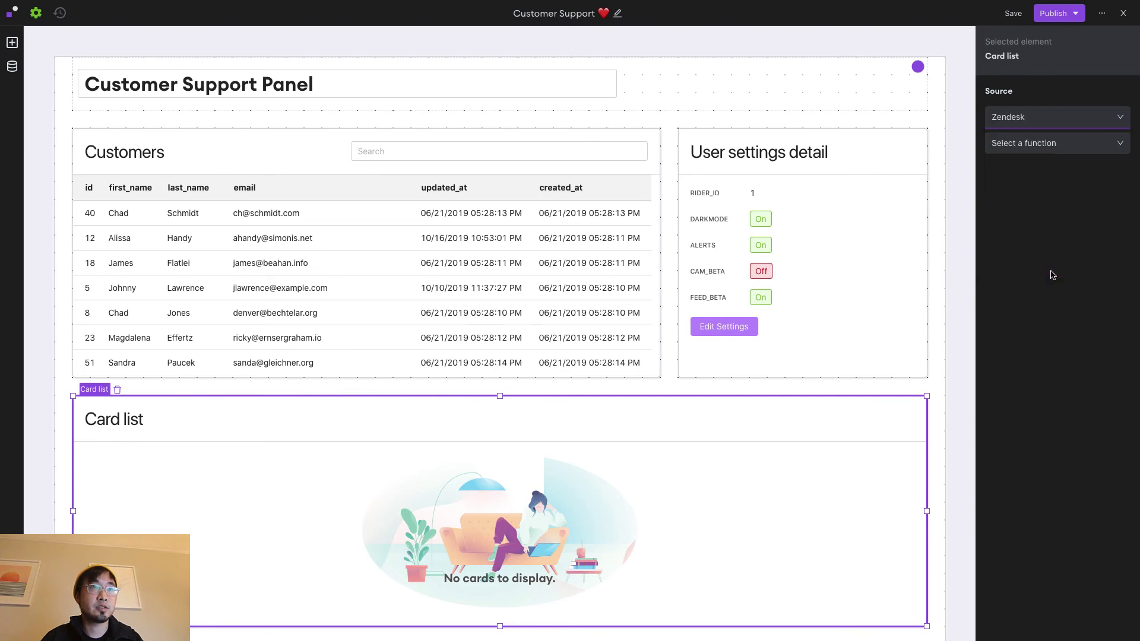
pyautogui.click(1045, 144)
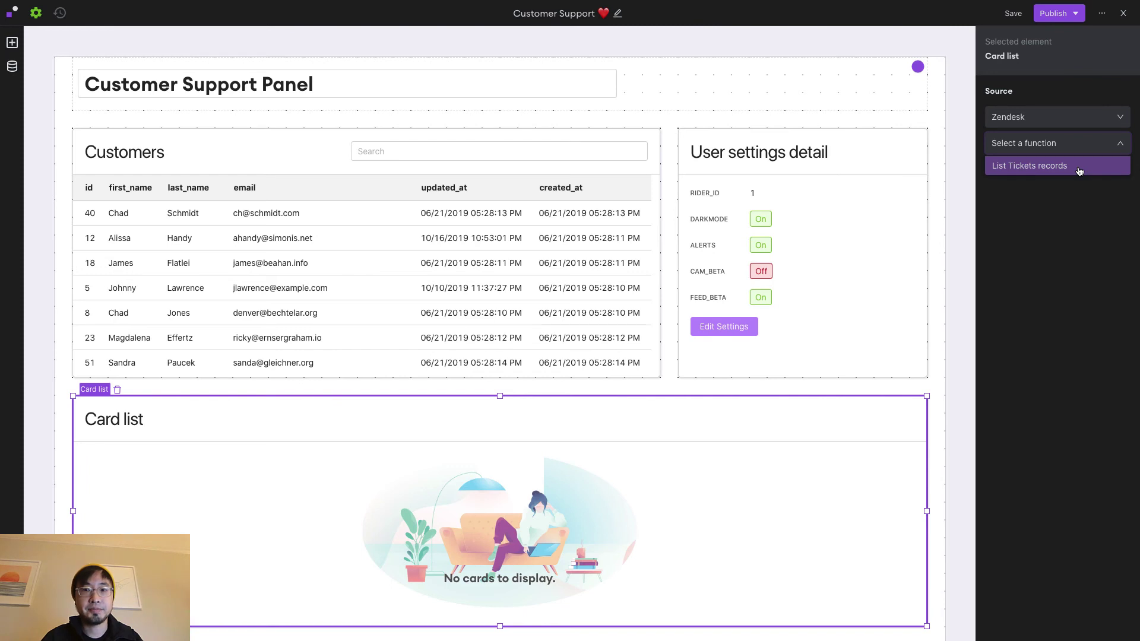
pyautogui.click(1057, 165)
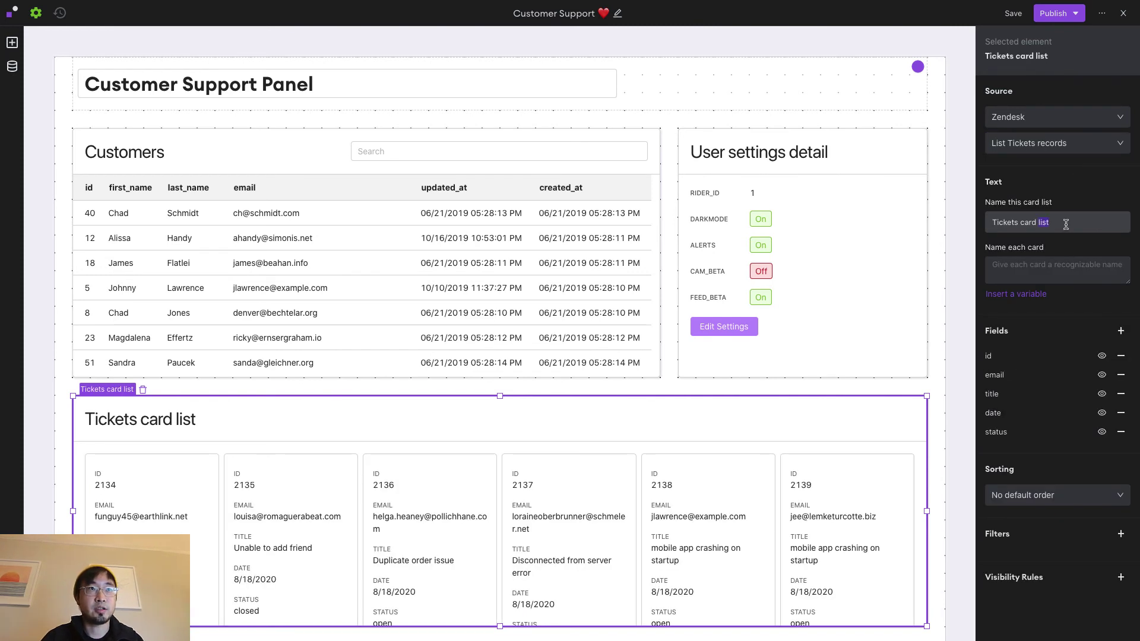
pyautogui.write('Zendesk ')
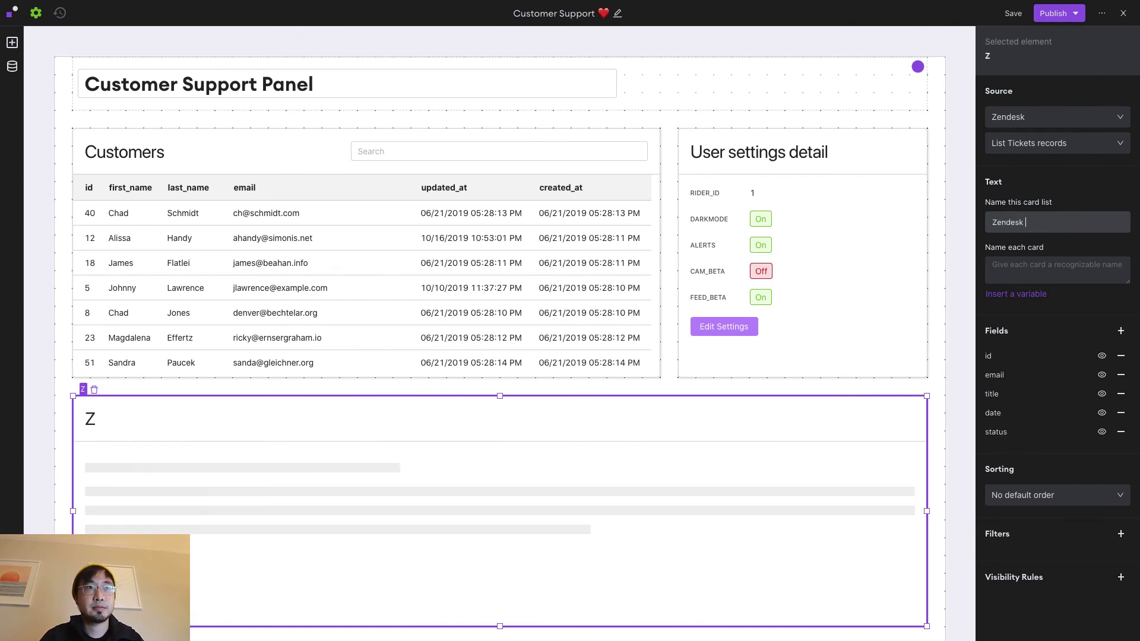
pyautogui.write('Tickets')
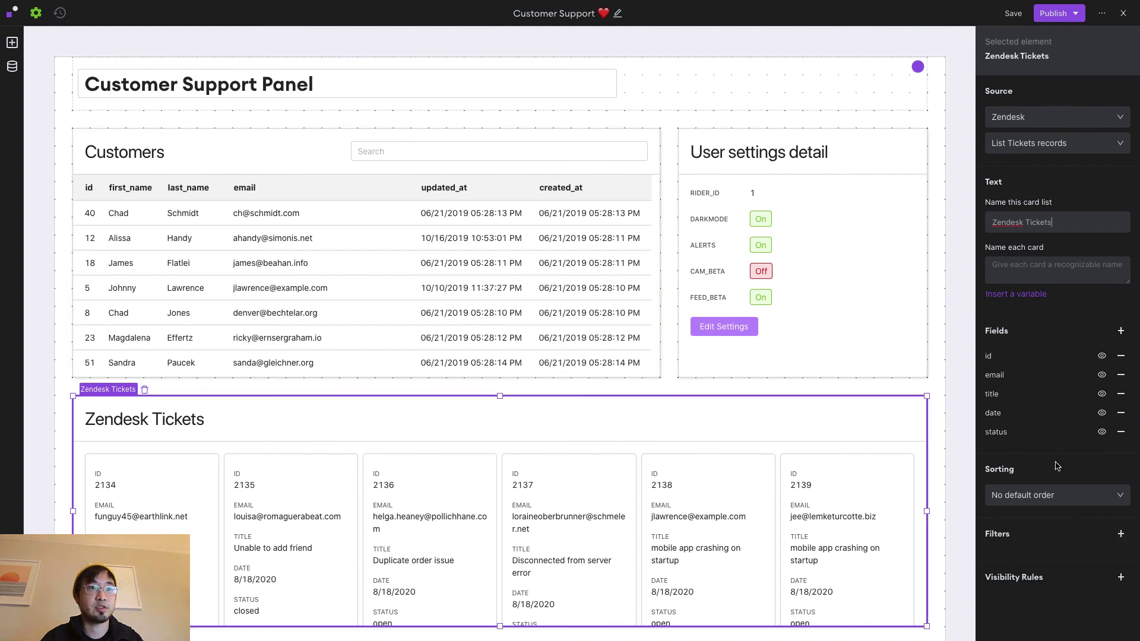
# Add a filter to the Zendesk Tickets card list on the email field with the condition is equal to component value
pyautogui.click(1120, 534)
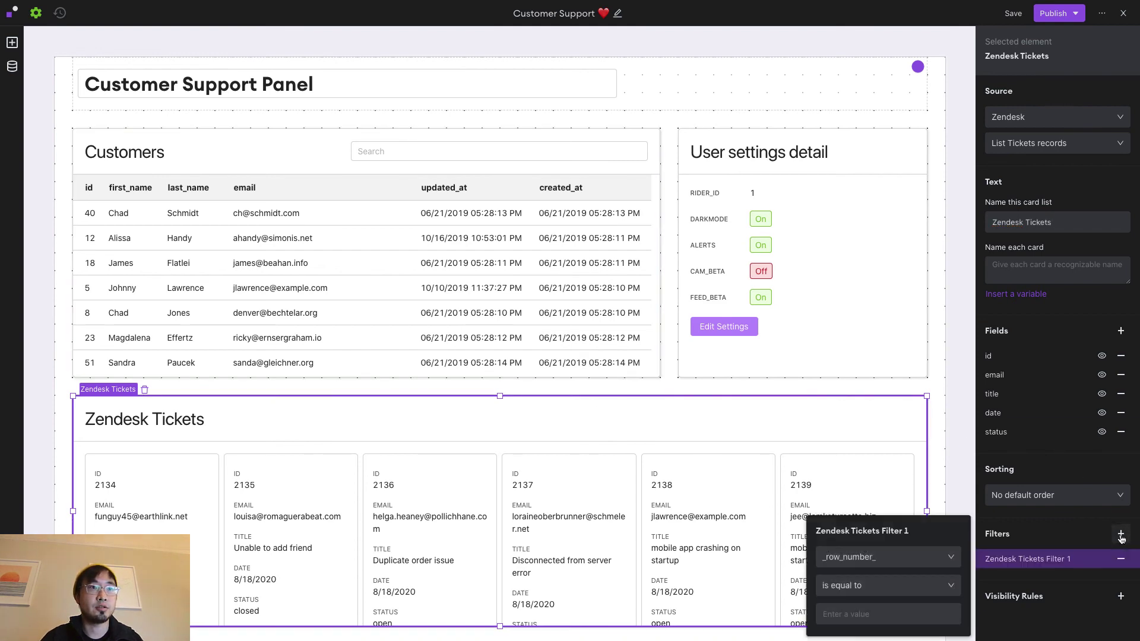
pyautogui.click(920, 566)
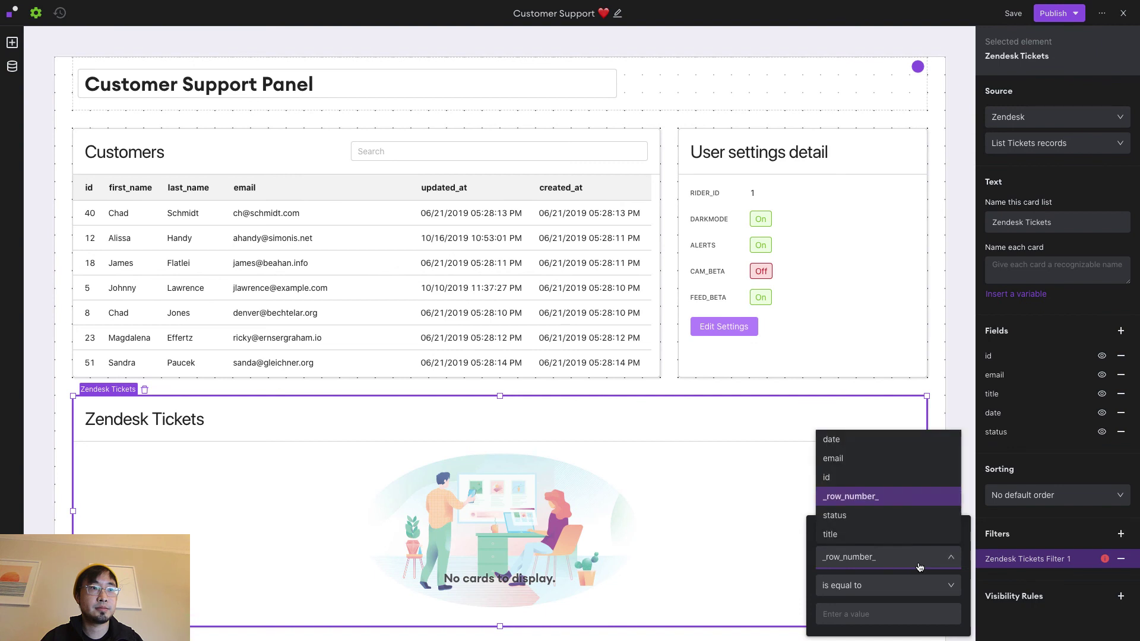
pyautogui.click(869, 462)
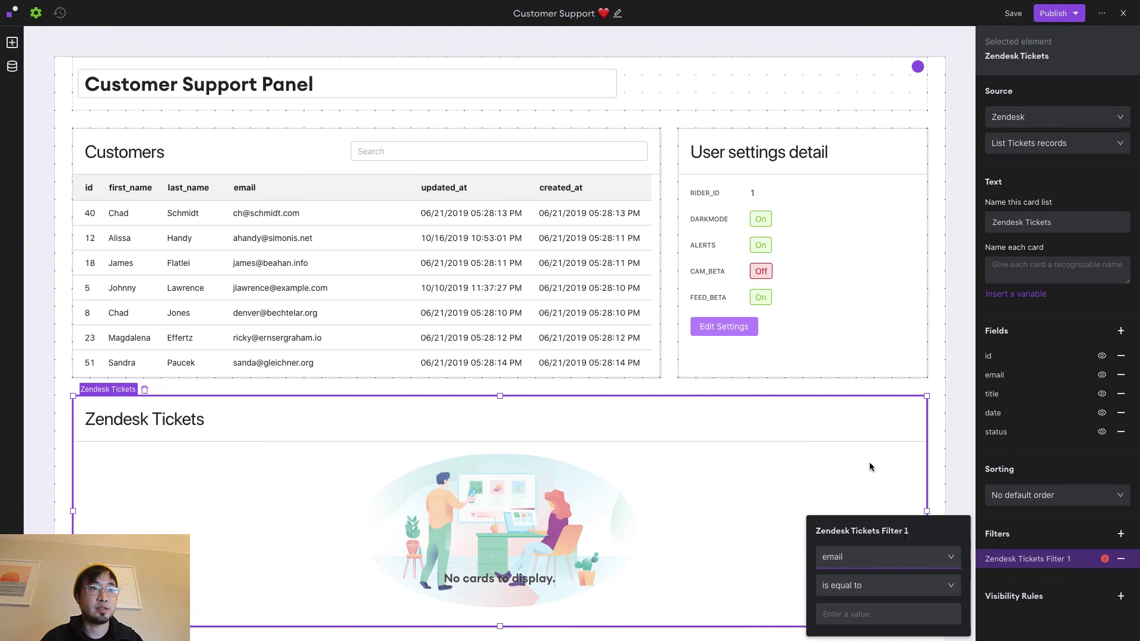
pyautogui.click(914, 585)
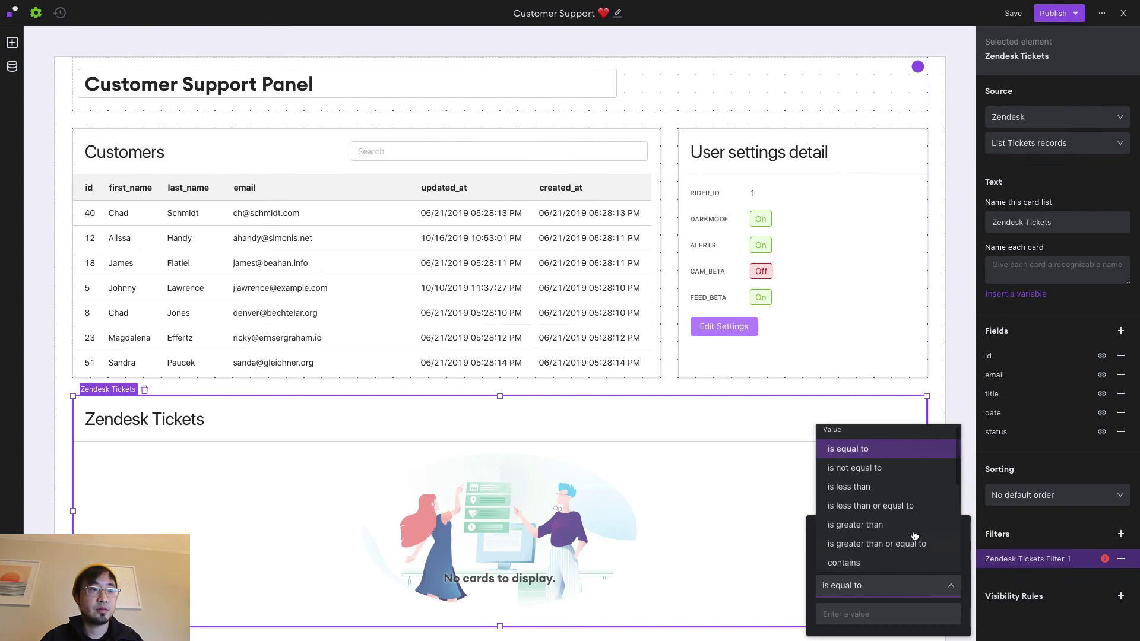
pyautogui.scroll(-5, 893, 499)
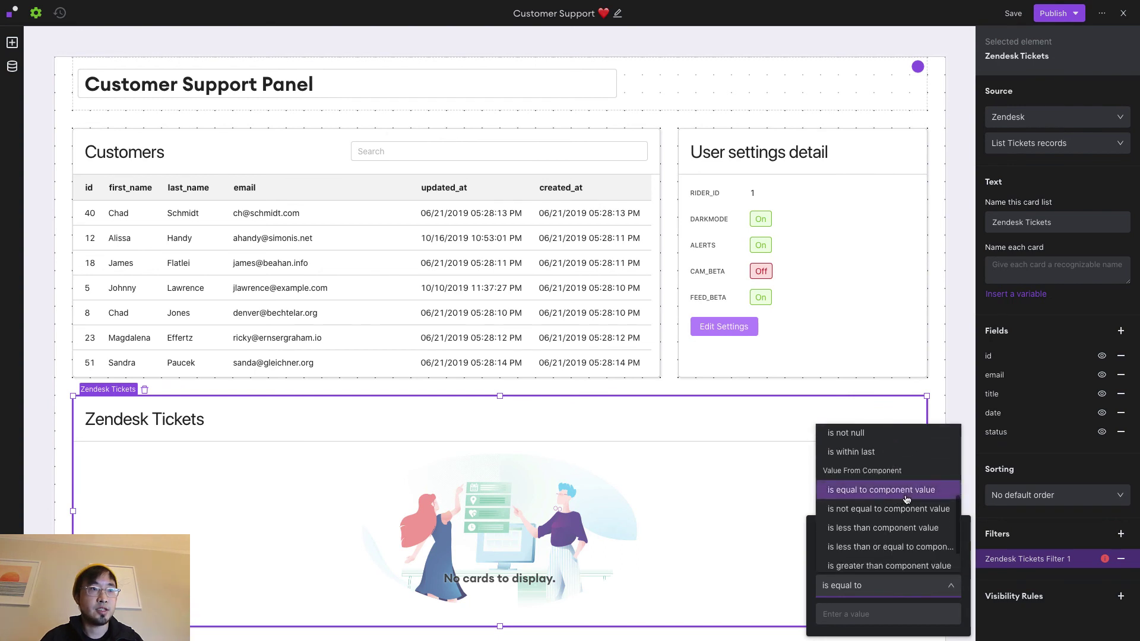
pyautogui.click(906, 500)
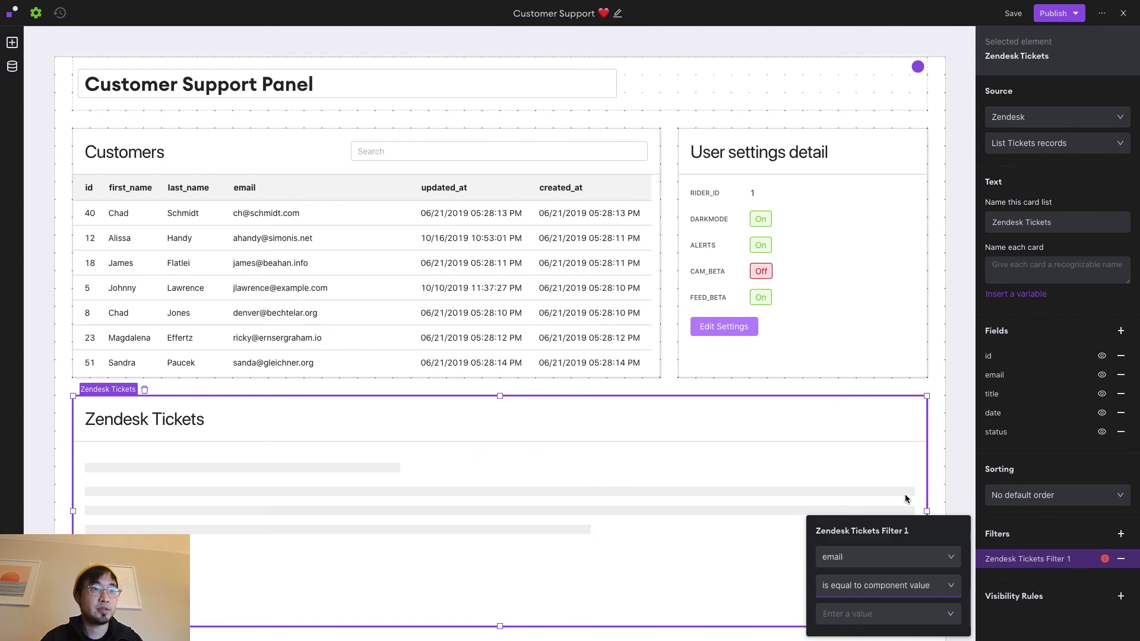
# Bind the Zendesk Tickets filter's value to Customers / Selected row / Data / Email
pyautogui.click(918, 618)
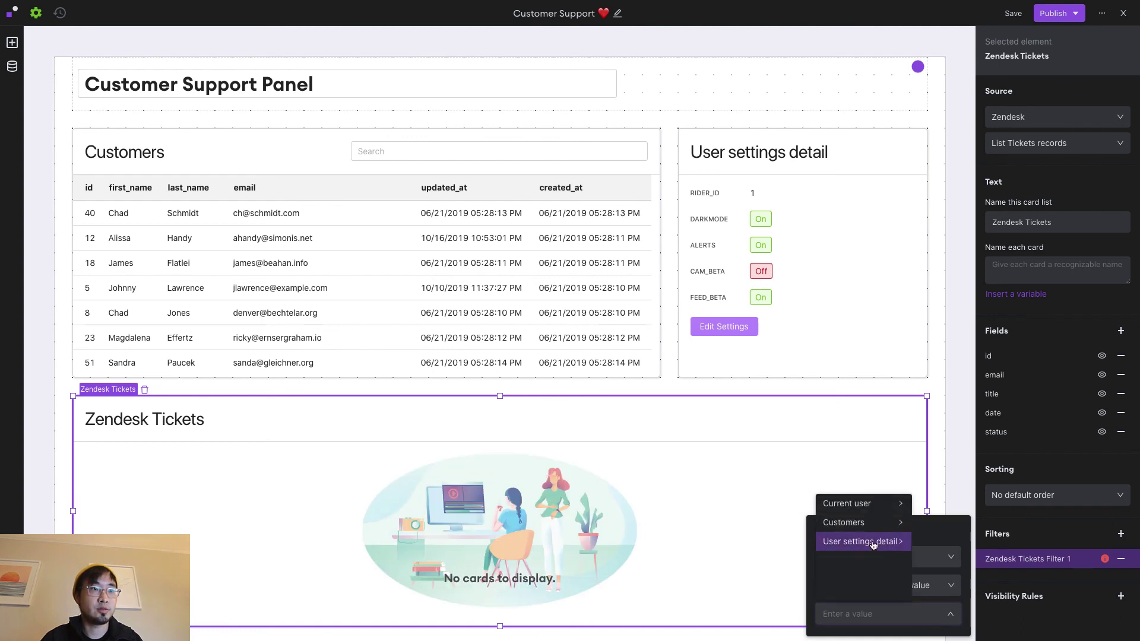
pyautogui.click(862, 524)
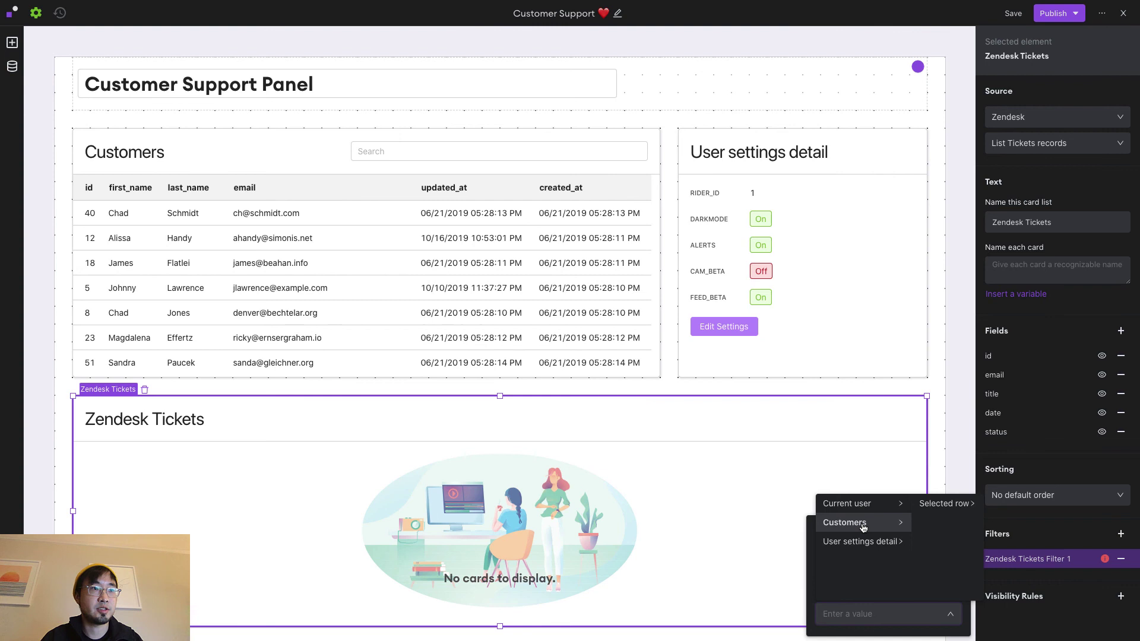
pyautogui.click(945, 503)
pyautogui.click(997, 505)
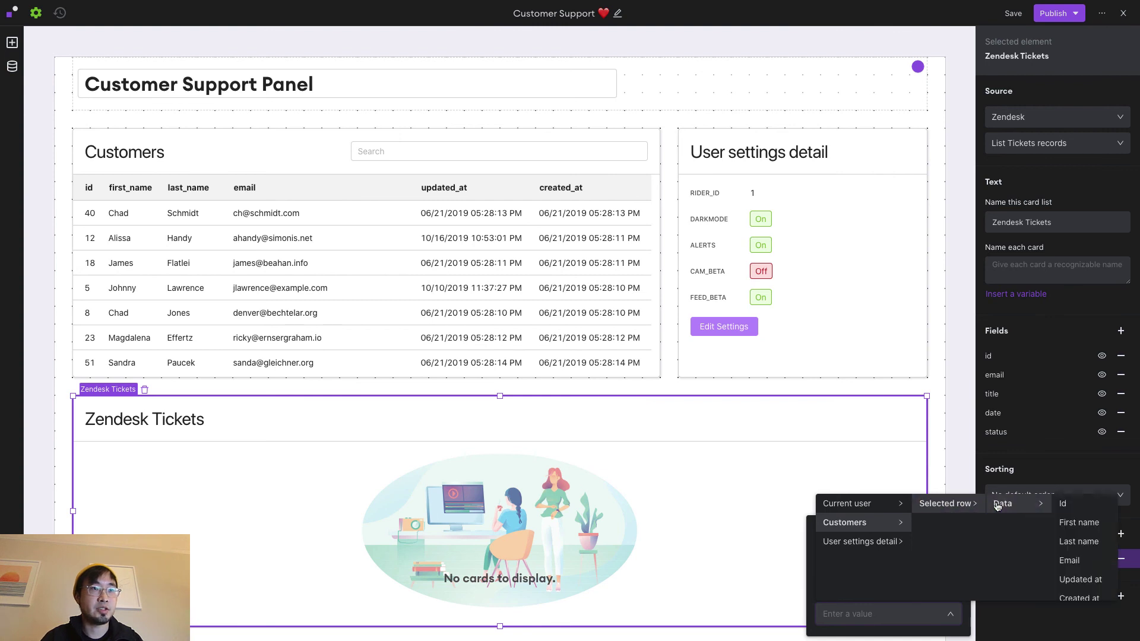
pyautogui.click(1082, 561)
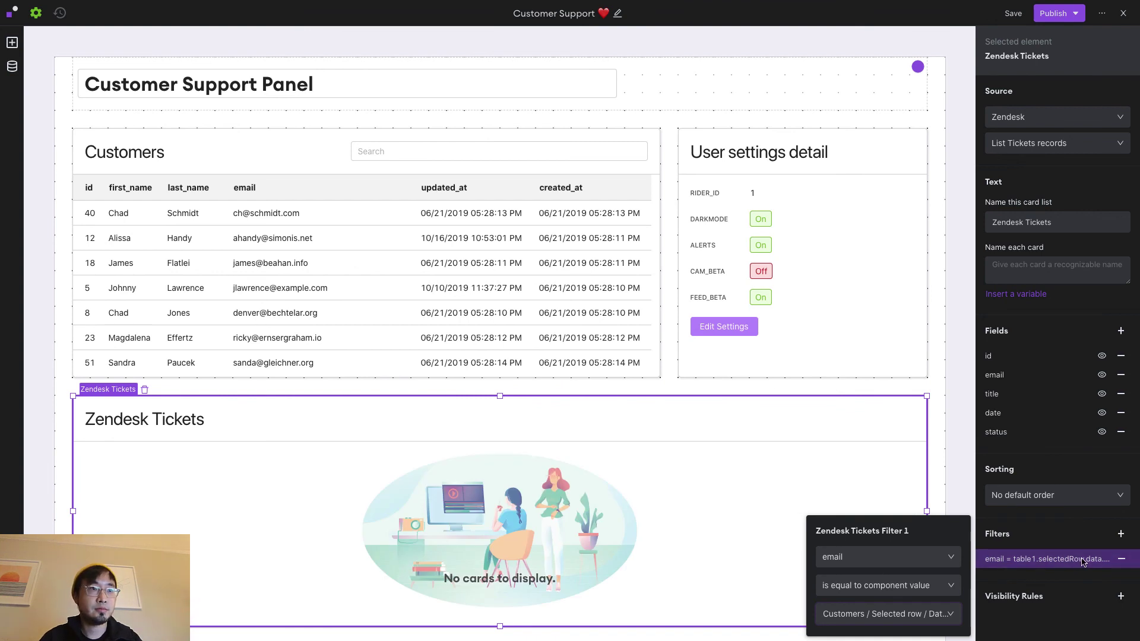
pyautogui.click(1047, 532)
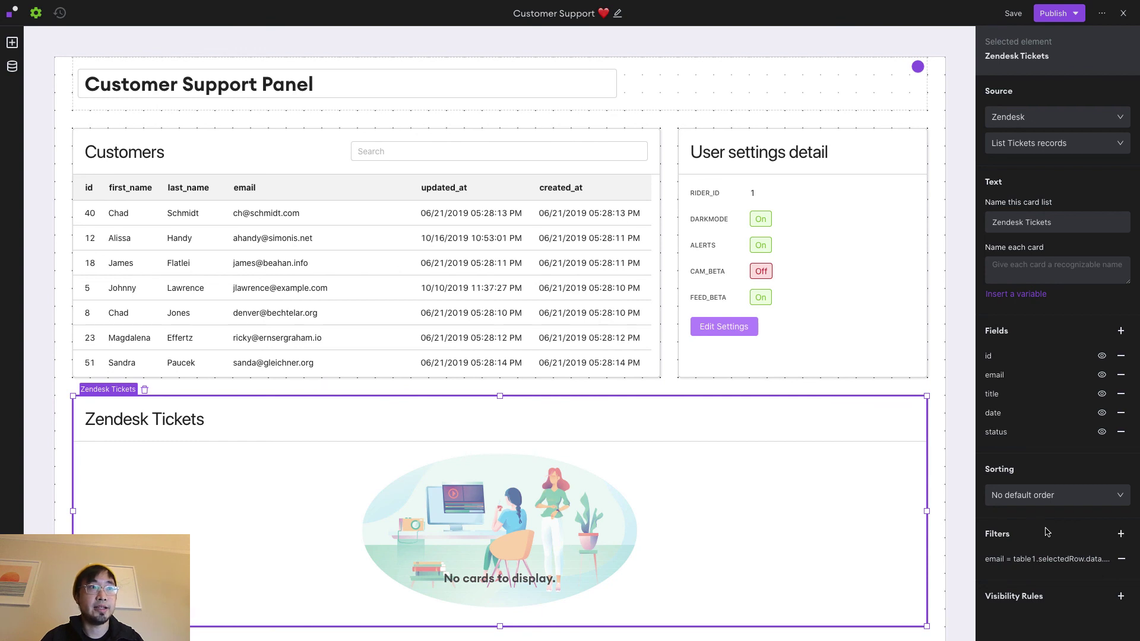
# Add a filter to the User settings detail on rider_id with the condition is equal to component value
pyautogui.click(839, 327)
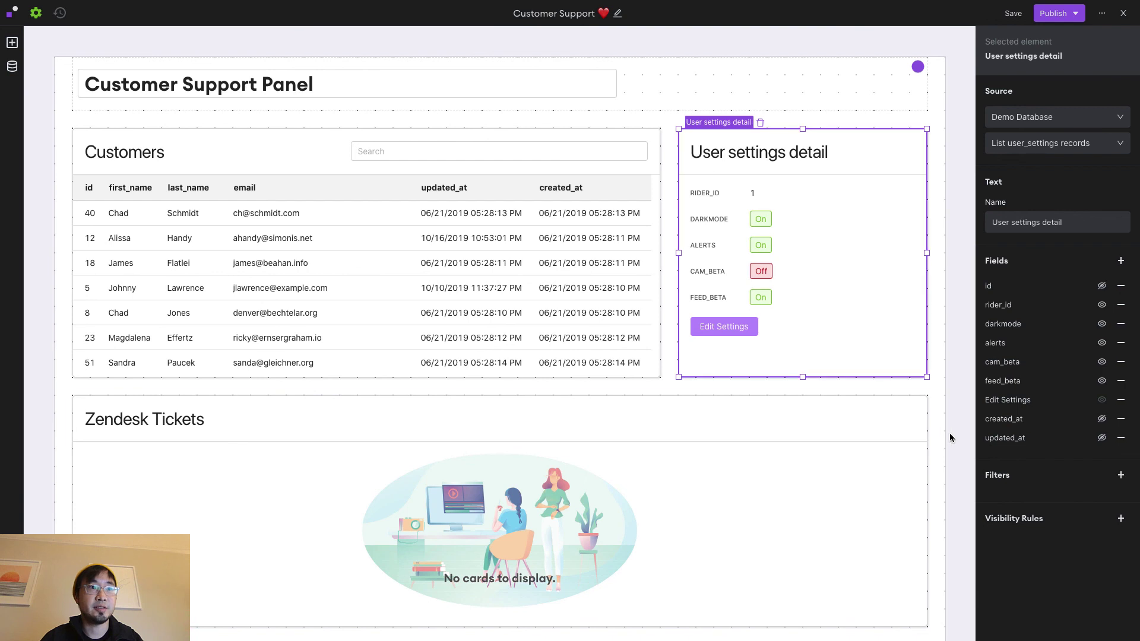
pyautogui.click(1121, 475)
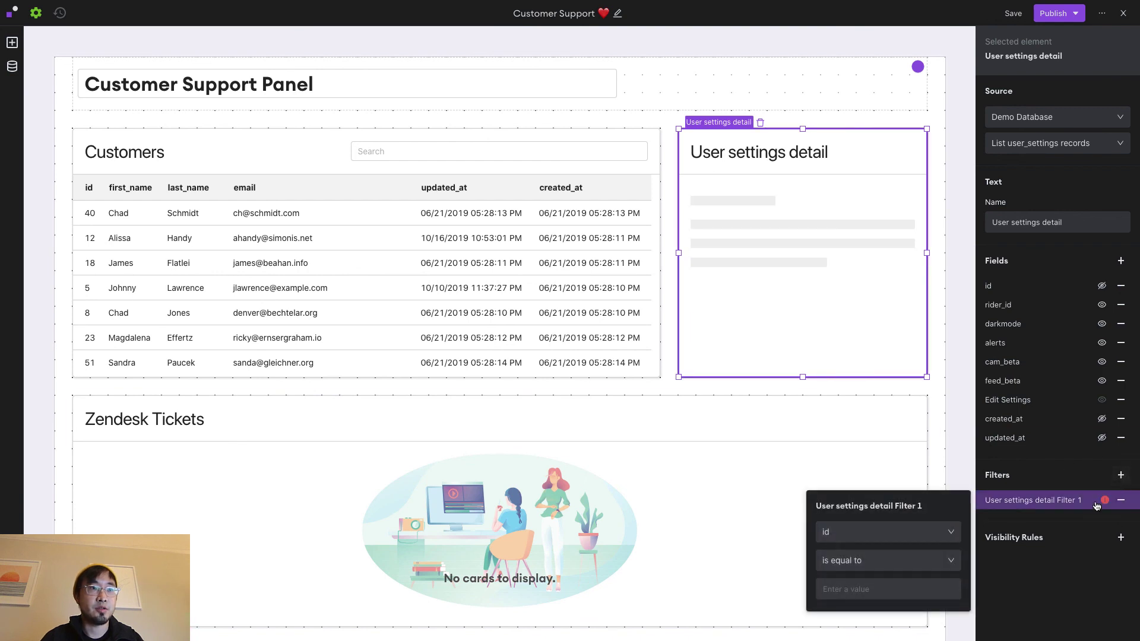
pyautogui.click(933, 537)
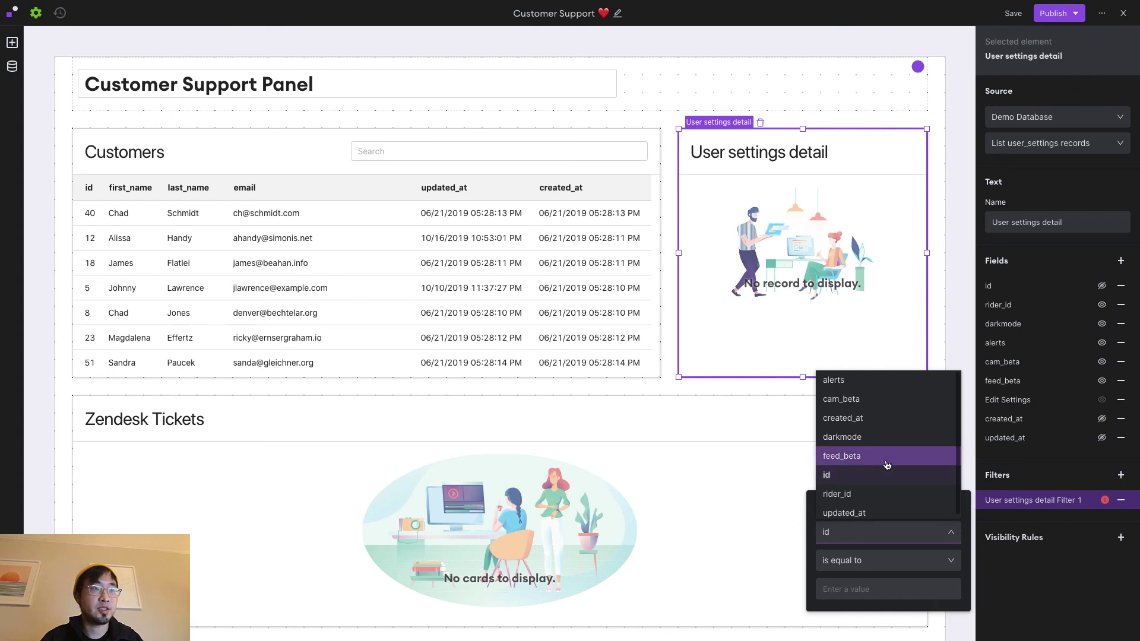
pyautogui.click(876, 498)
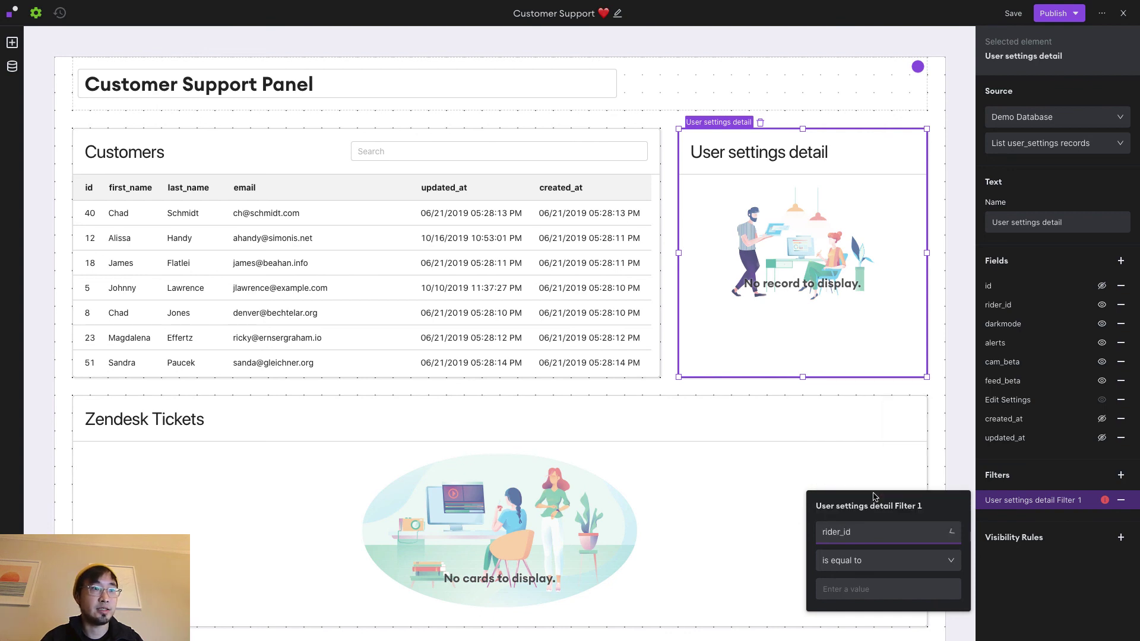
pyautogui.click(950, 564)
pyautogui.scroll(-2, 901, 475)
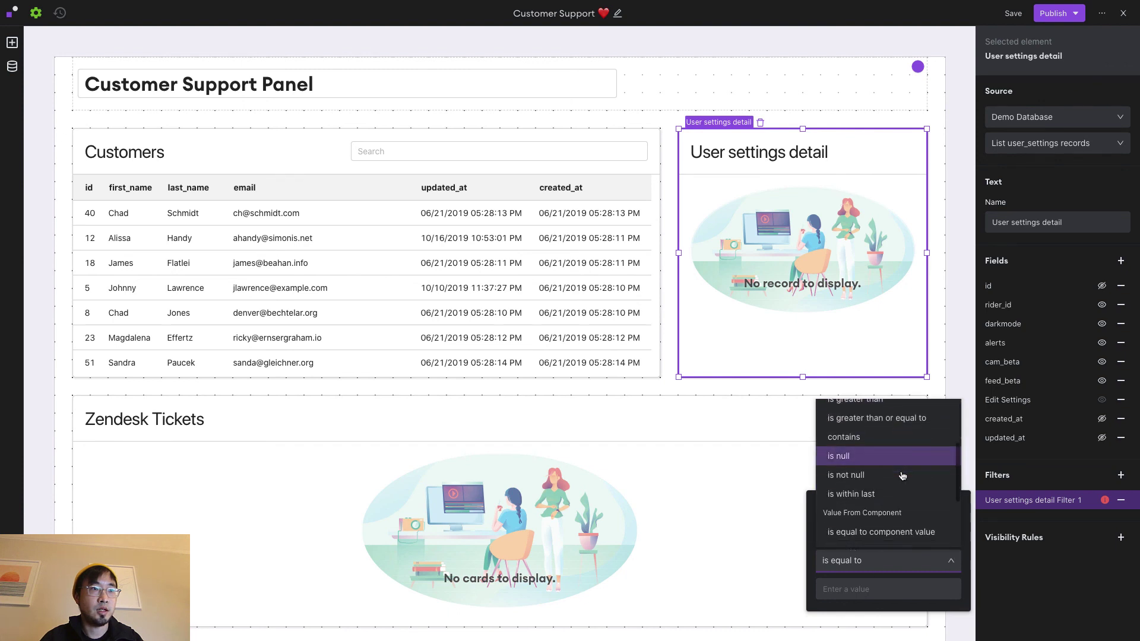
pyautogui.scroll(-2, 902, 476)
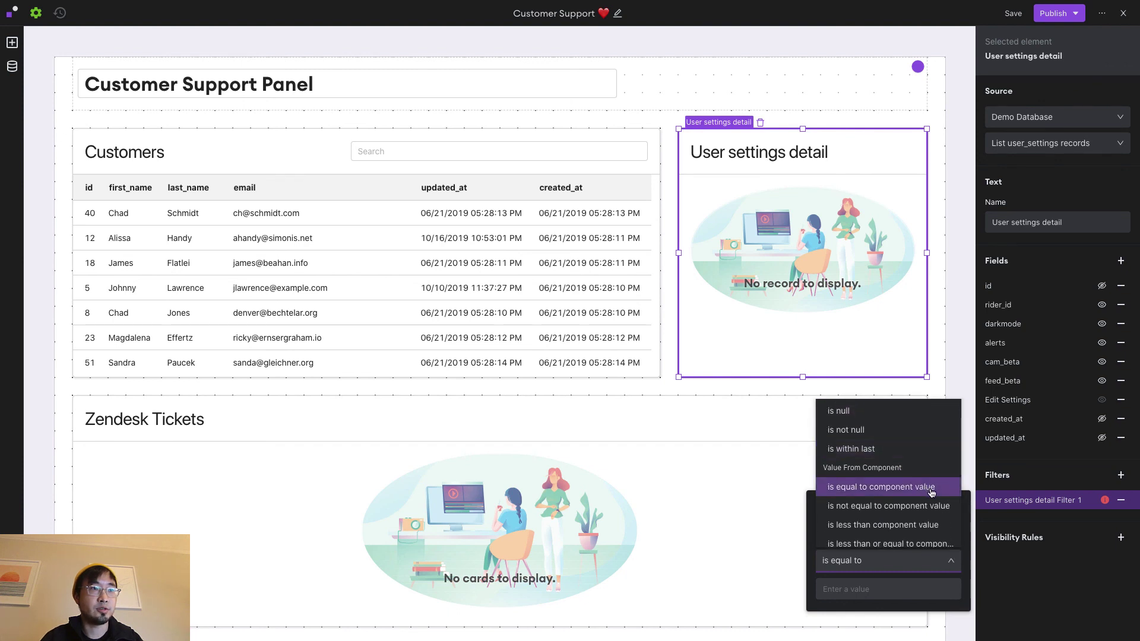
pyautogui.click(932, 488)
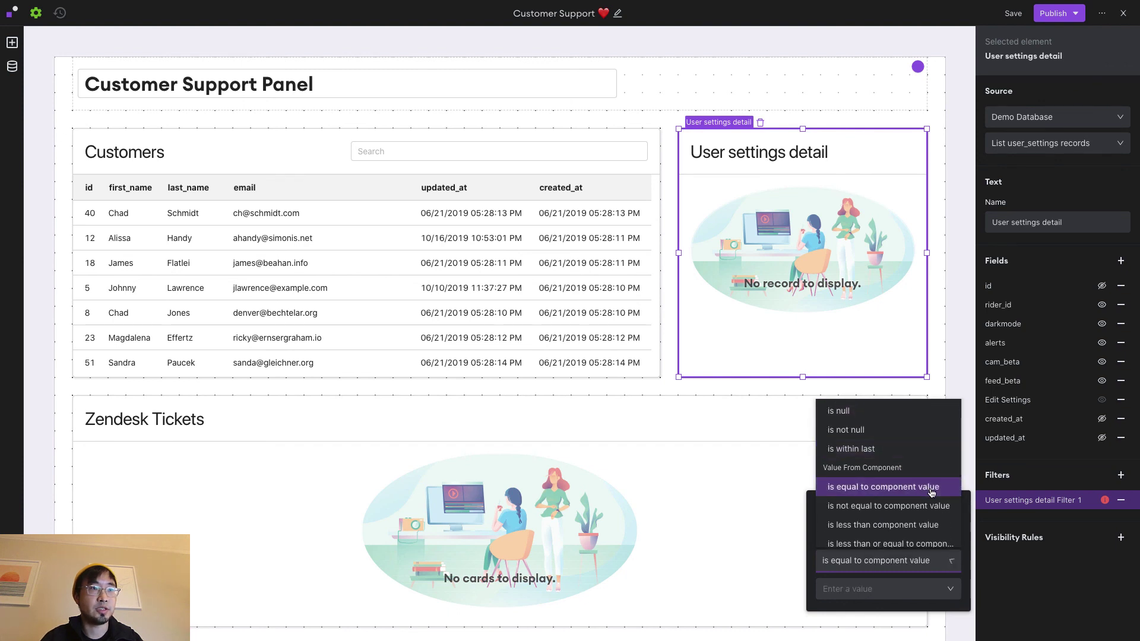
# Bind the User settings detail filter's value to Customers / Selected row / Data / Id
pyautogui.click(918, 595)
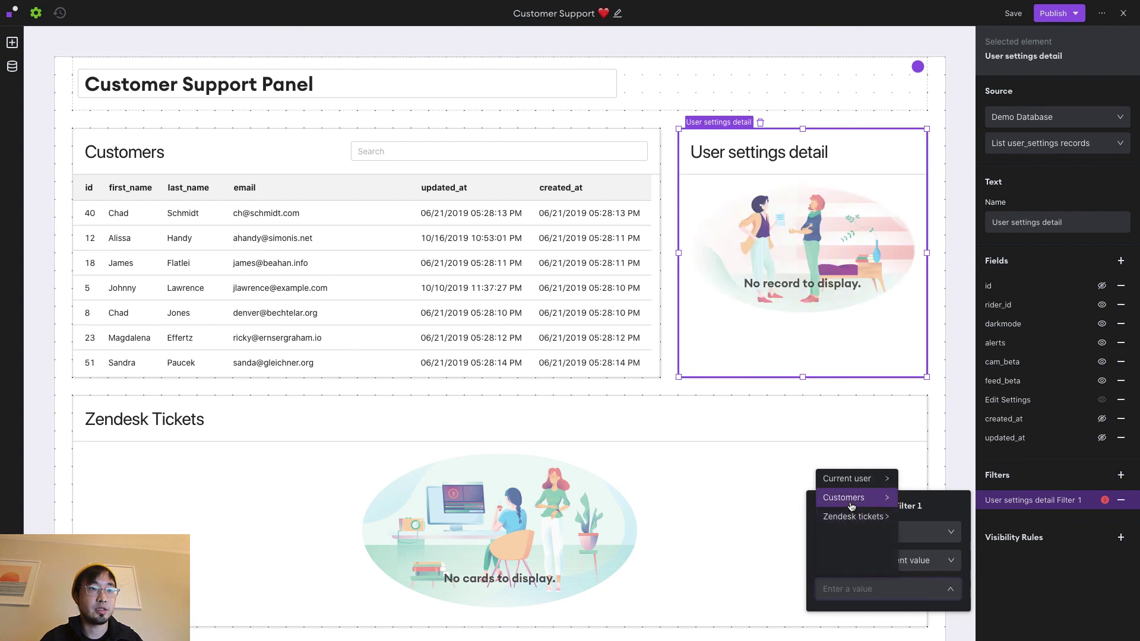
pyautogui.moveTo(849, 499)
pyautogui.moveTo(932, 480)
pyautogui.moveTo(986, 479)
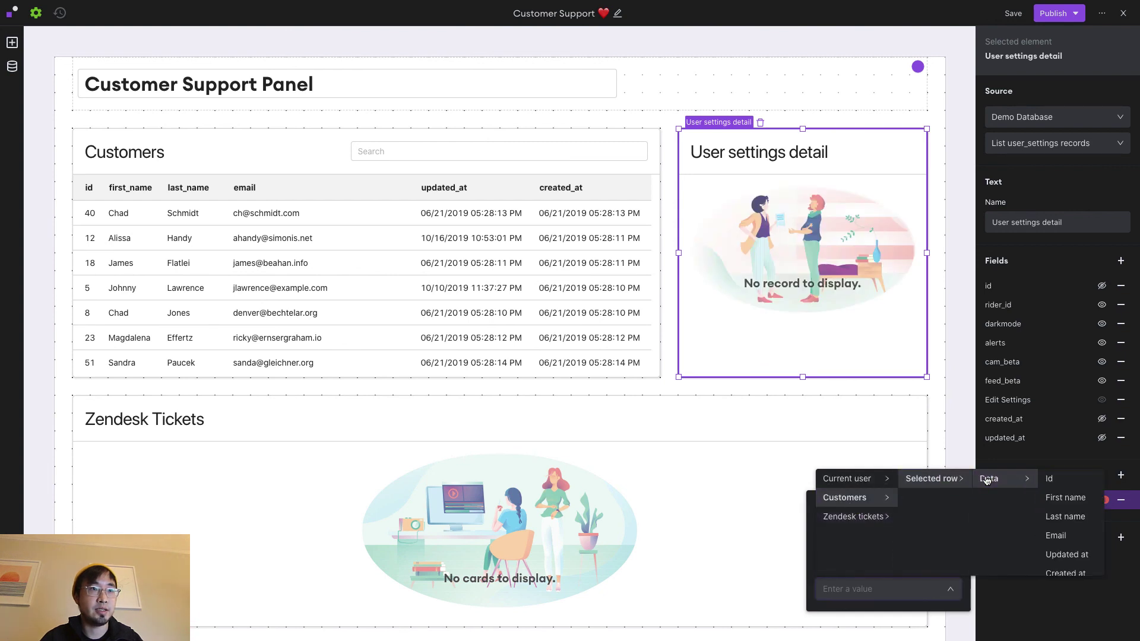
pyautogui.click(1070, 482)
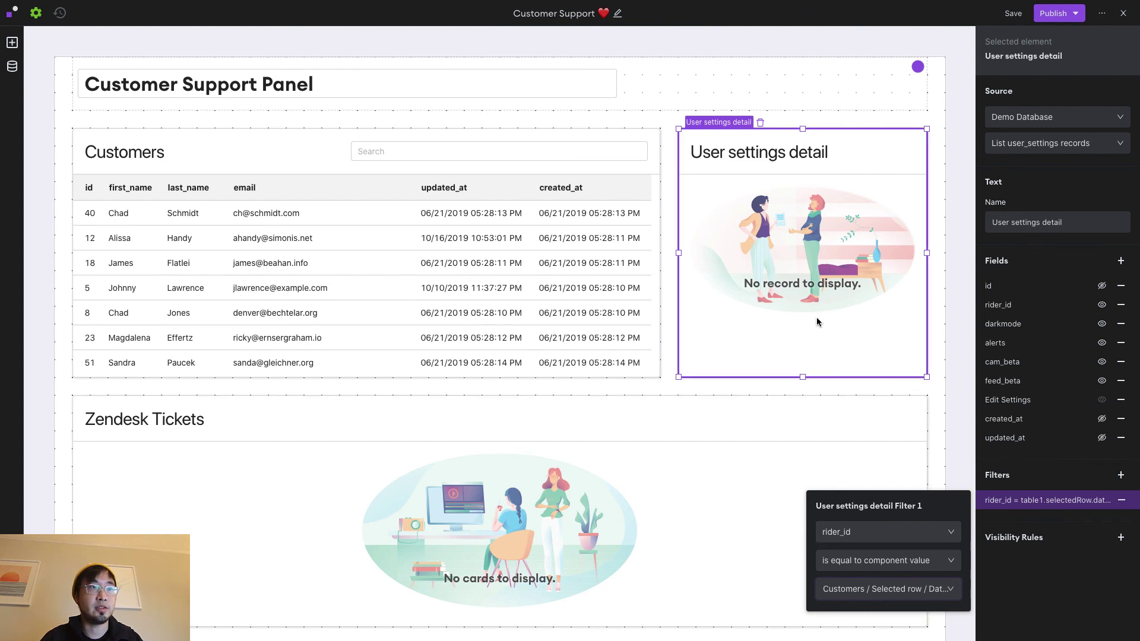
pyautogui.click(1023, 586)
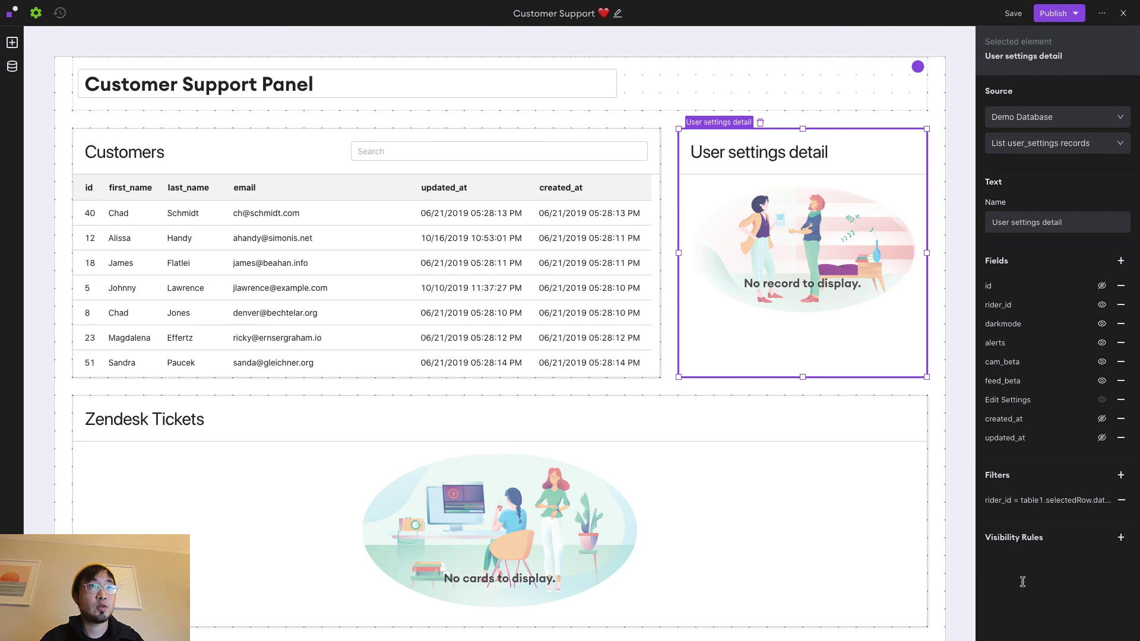
# Publish the Customer Support space and try selecting the second and third rows of the live Customers table
pyautogui.click(1056, 13)
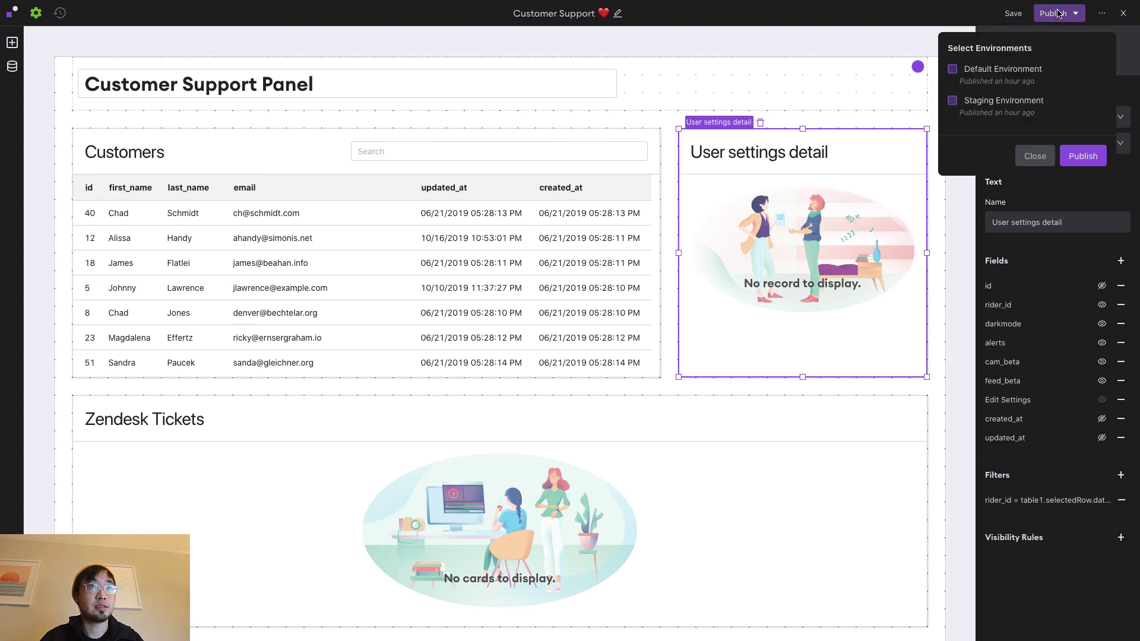
pyautogui.click(1091, 161)
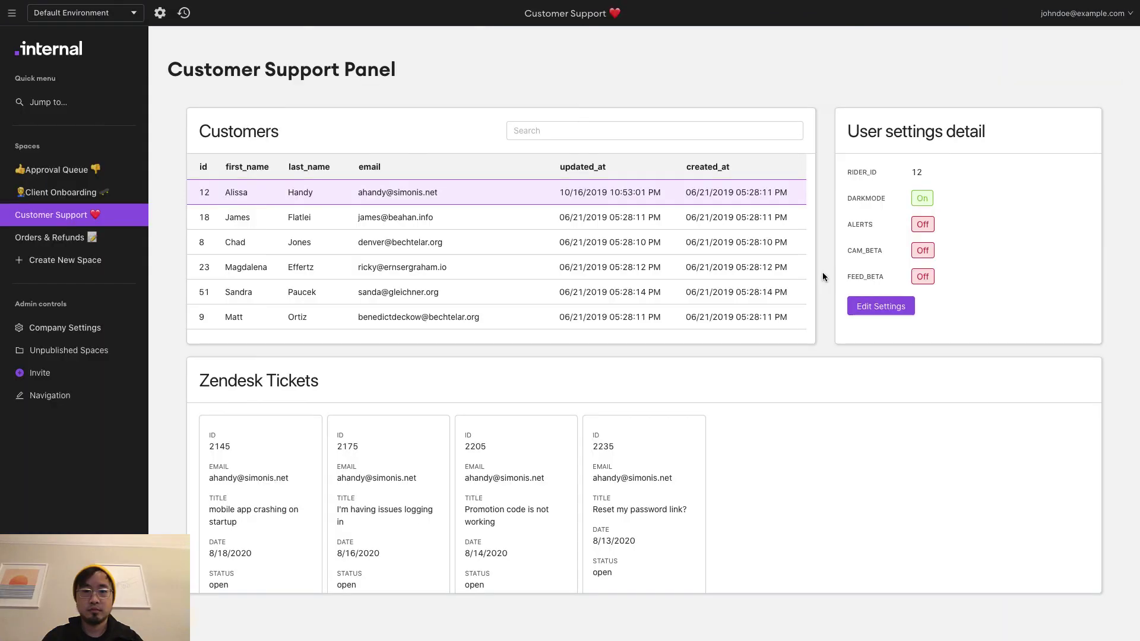
pyautogui.click(436, 216)
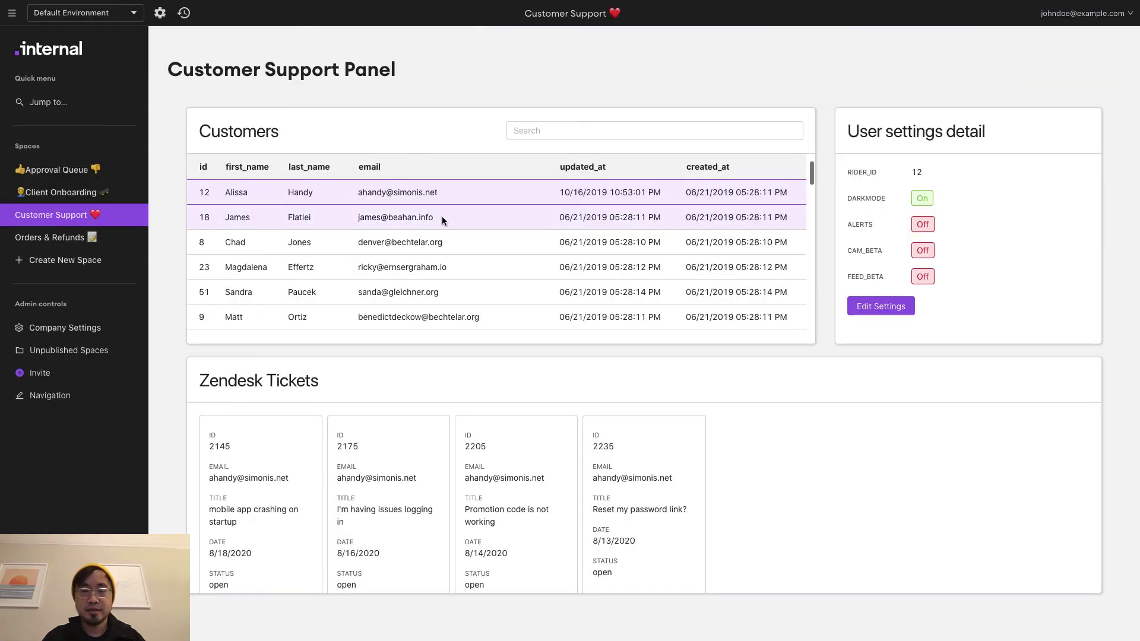
pyautogui.click(450, 240)
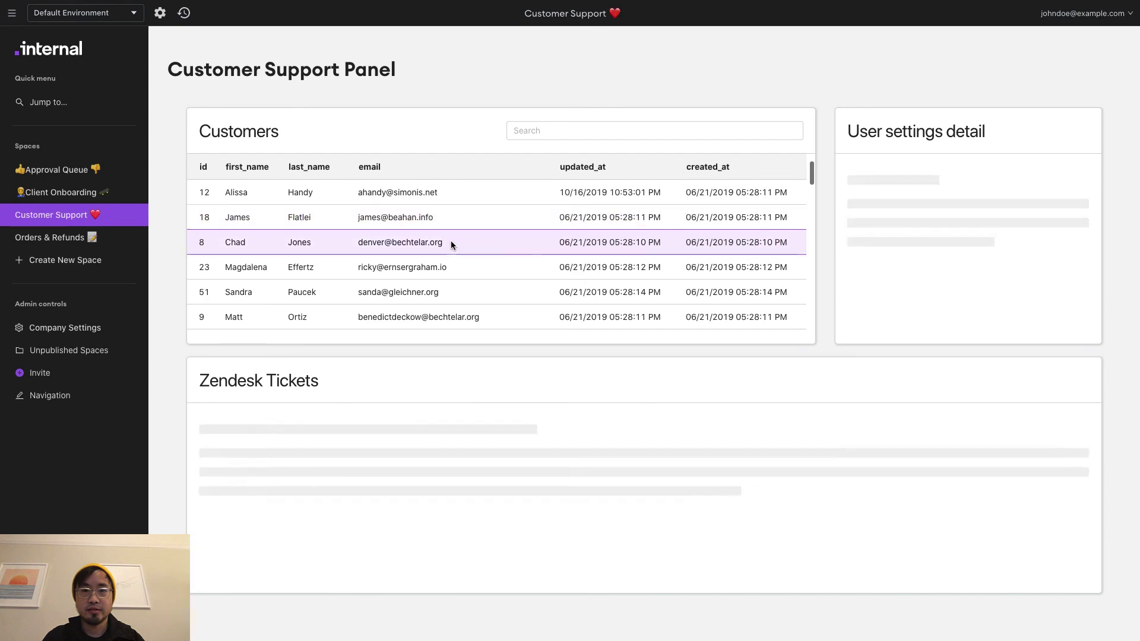
# Search the Customers table by the customer's first name and select the first matching row
pyautogui.click(554, 130)
pyautogui.write('first_name=Jim')
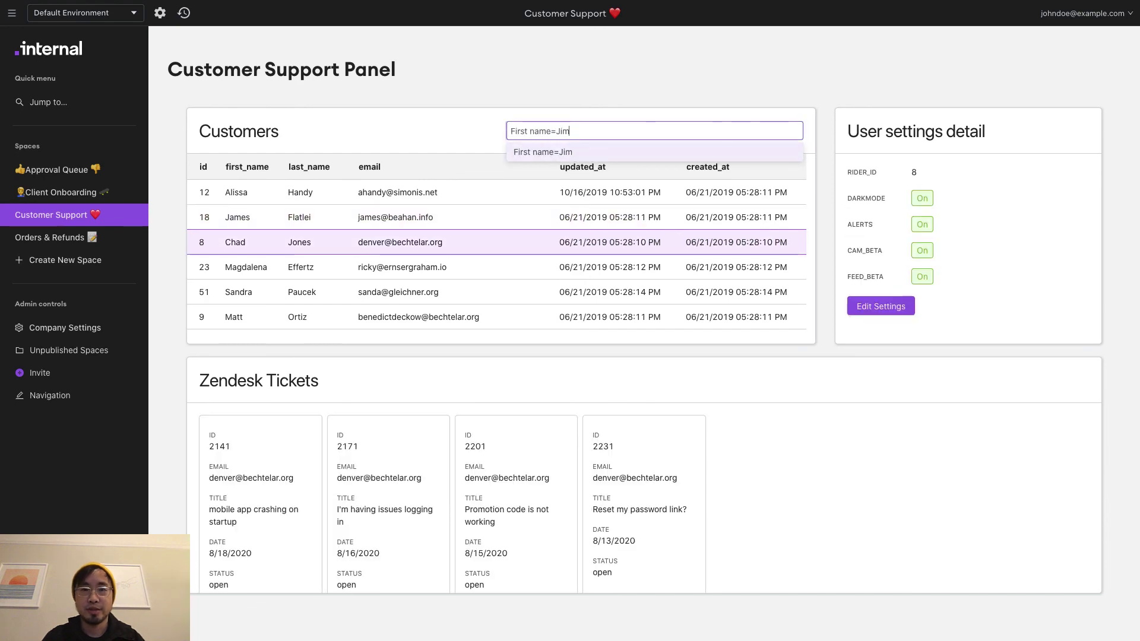
pyautogui.press('Return')
pyautogui.click(463, 191)
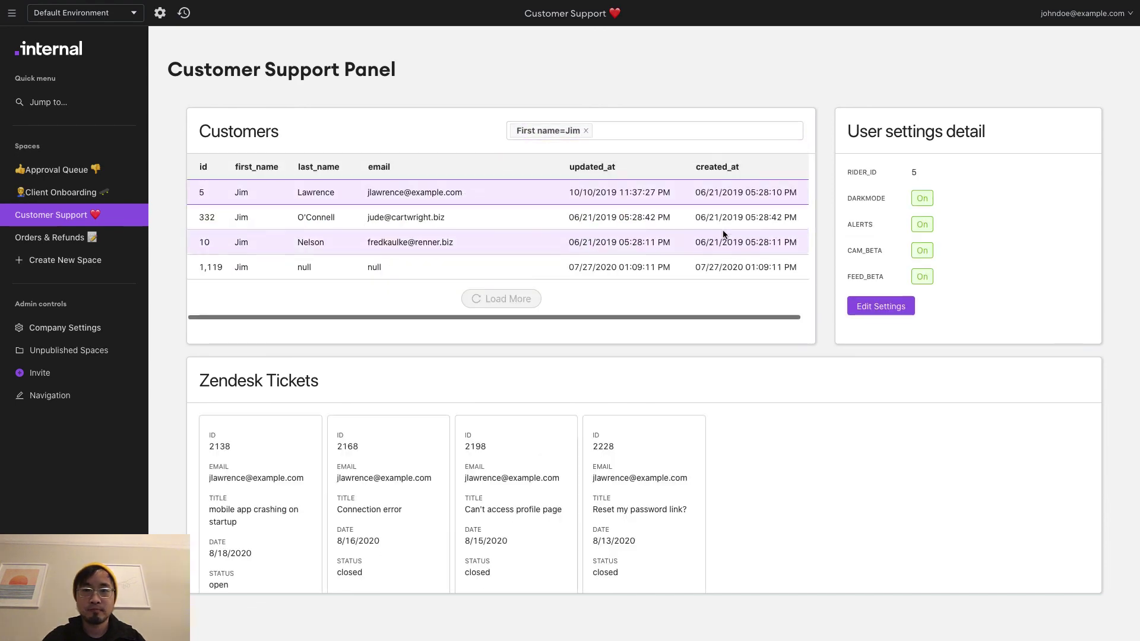
# Edit the selected customer's settings, setting Feed beta and Cam beta to Off, and submit the form
pyautogui.click(867, 307)
pyautogui.click(636, 204)
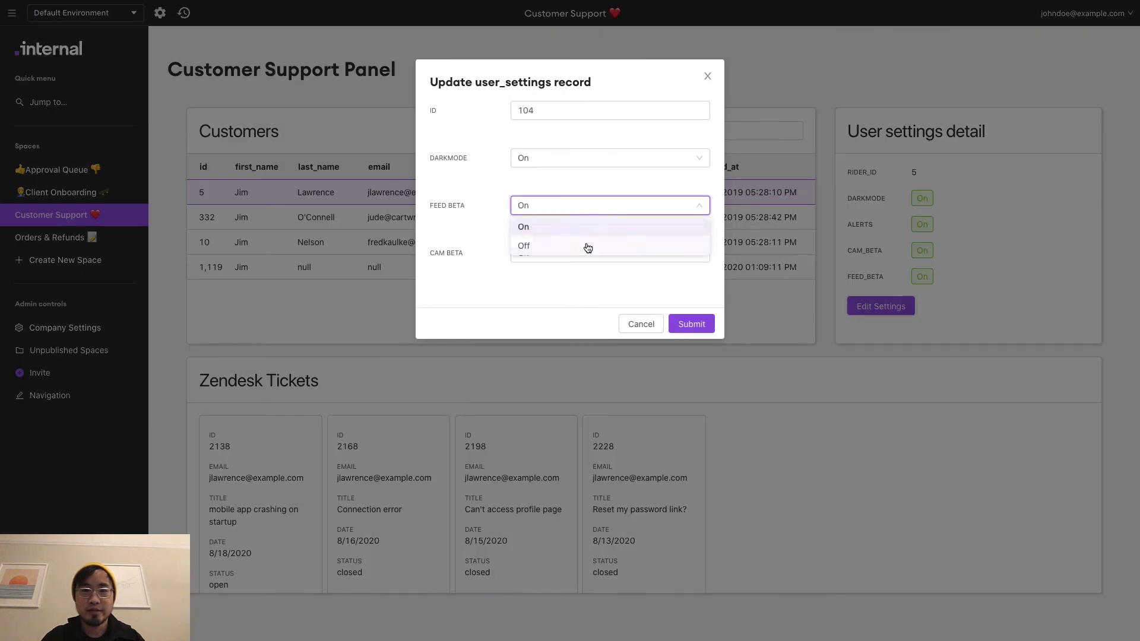
pyautogui.click(587, 246)
pyautogui.click(603, 253)
pyautogui.click(575, 293)
pyautogui.click(691, 324)
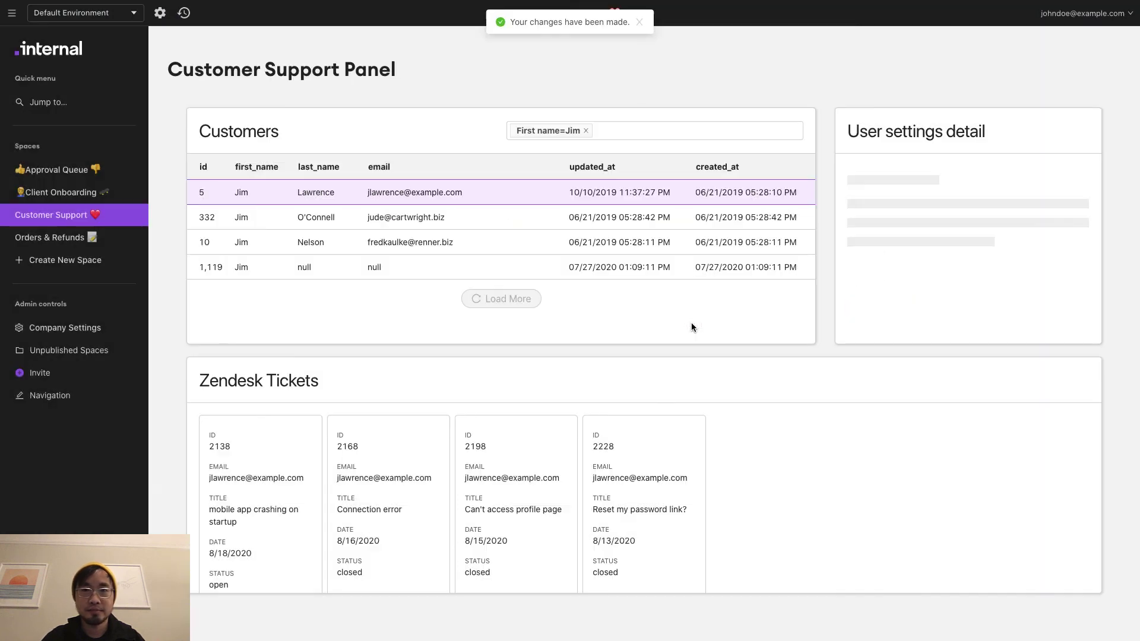